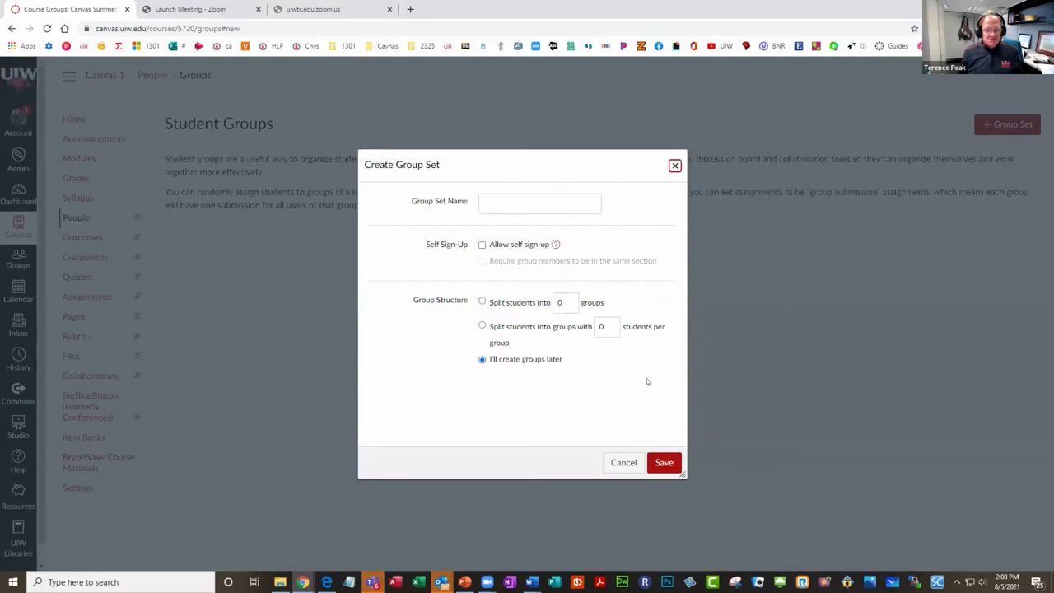
# Name the new group set 'Discussion Group' and allow self sign-up.
pyautogui.click(513, 208)
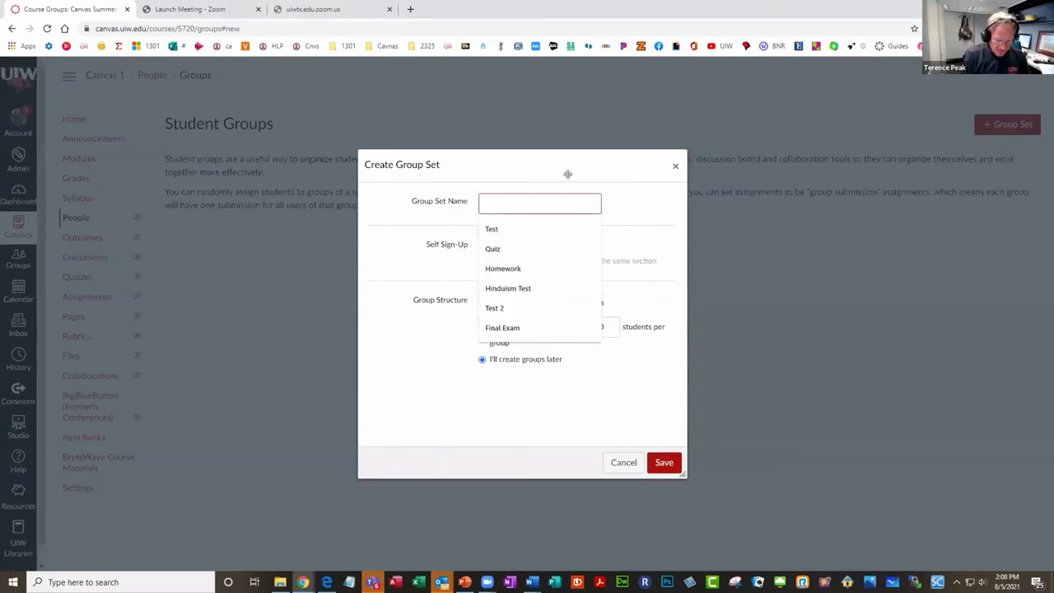
pyautogui.write('Di')
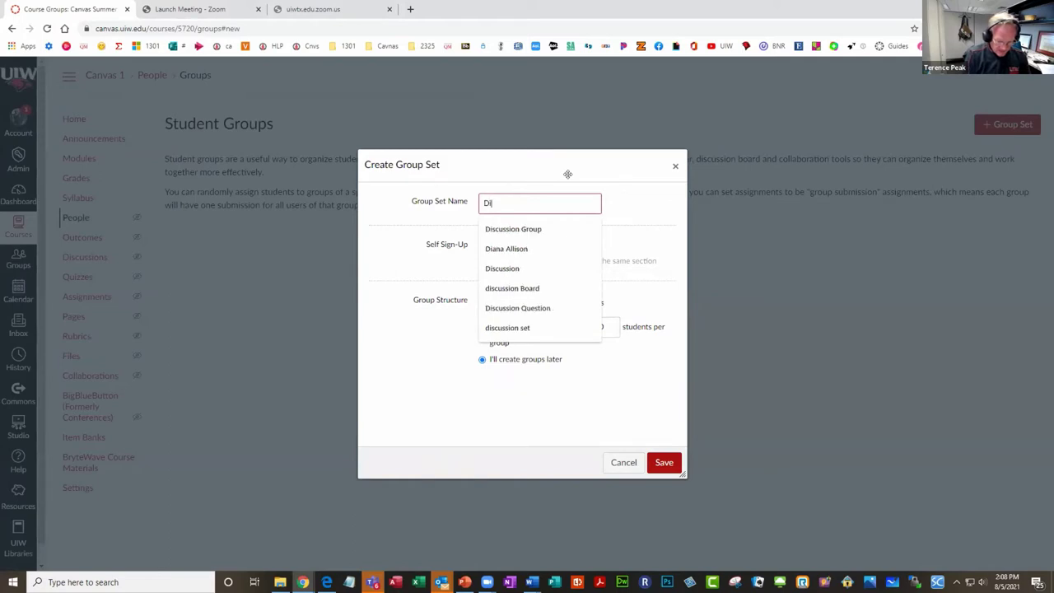
pyautogui.write('scussion')
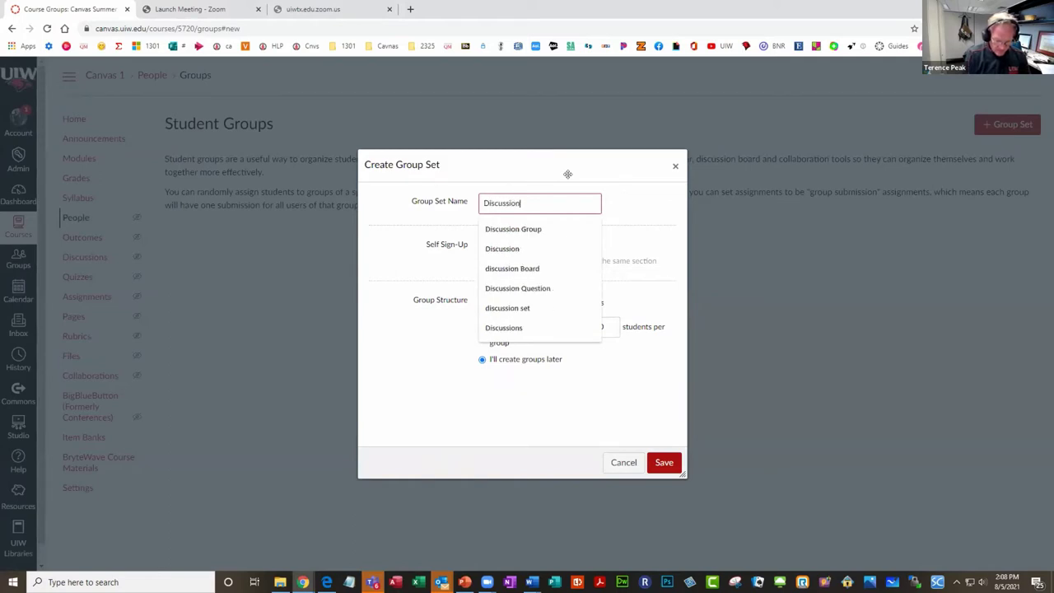
pyautogui.write(' Group')
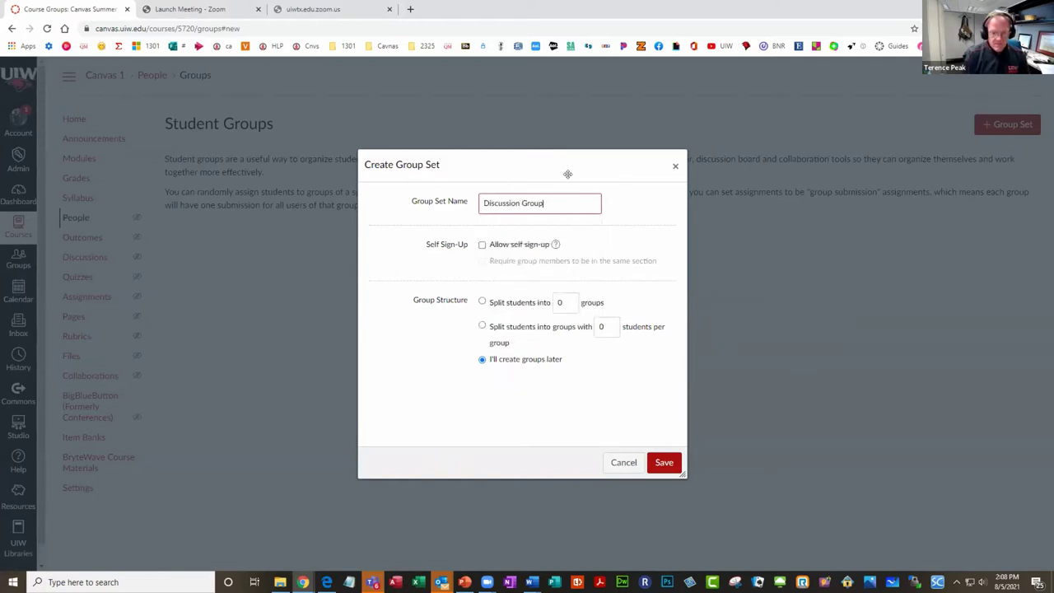
pyautogui.click(483, 247)
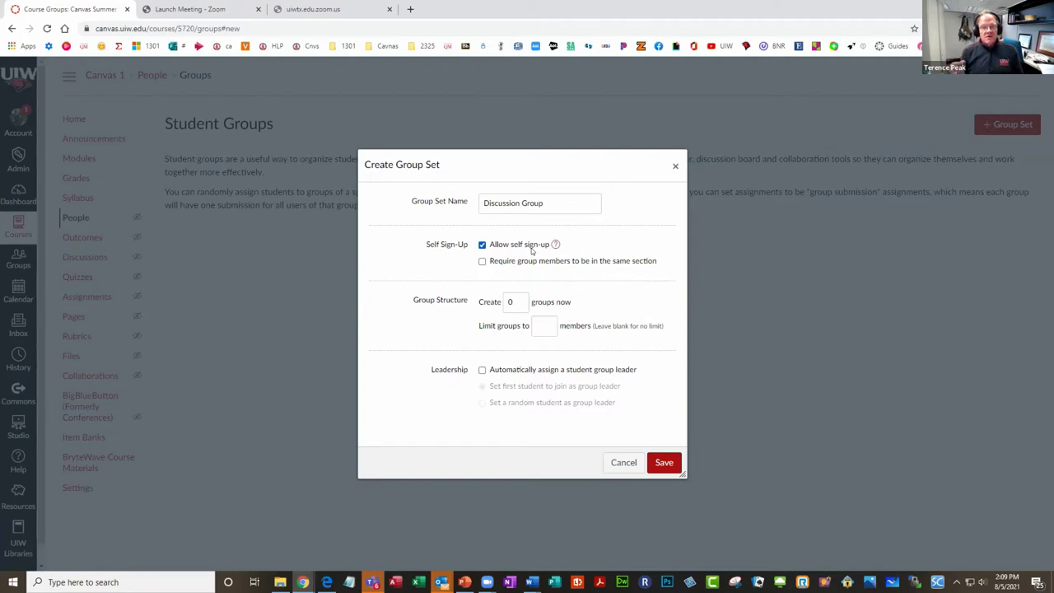
# Drop the same-section requirement, set 6 groups to create, and save the set.
pyautogui.click(482, 263)
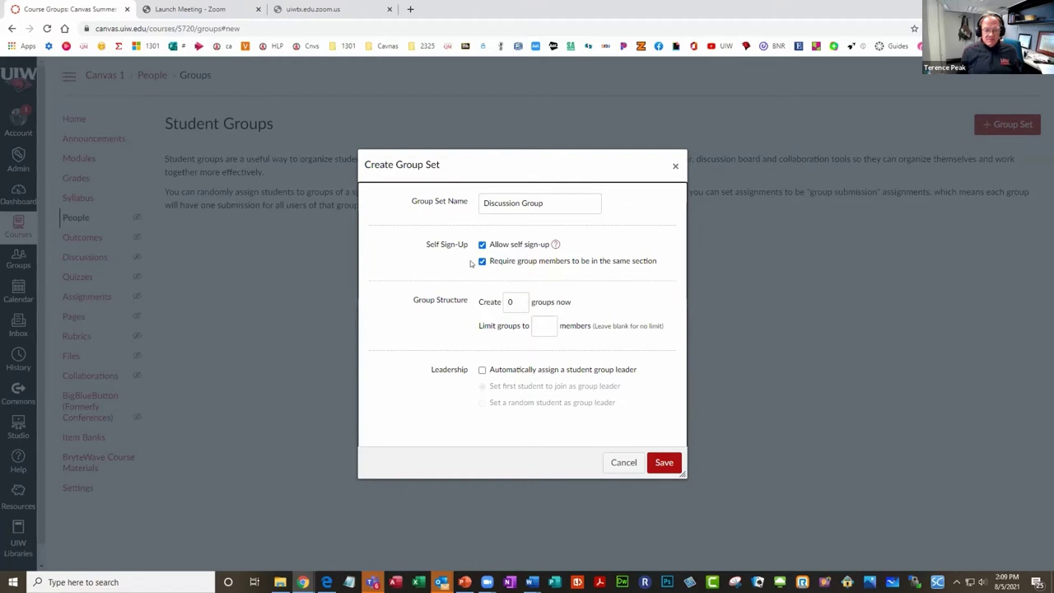
pyautogui.click(481, 261)
pyautogui.click(520, 298)
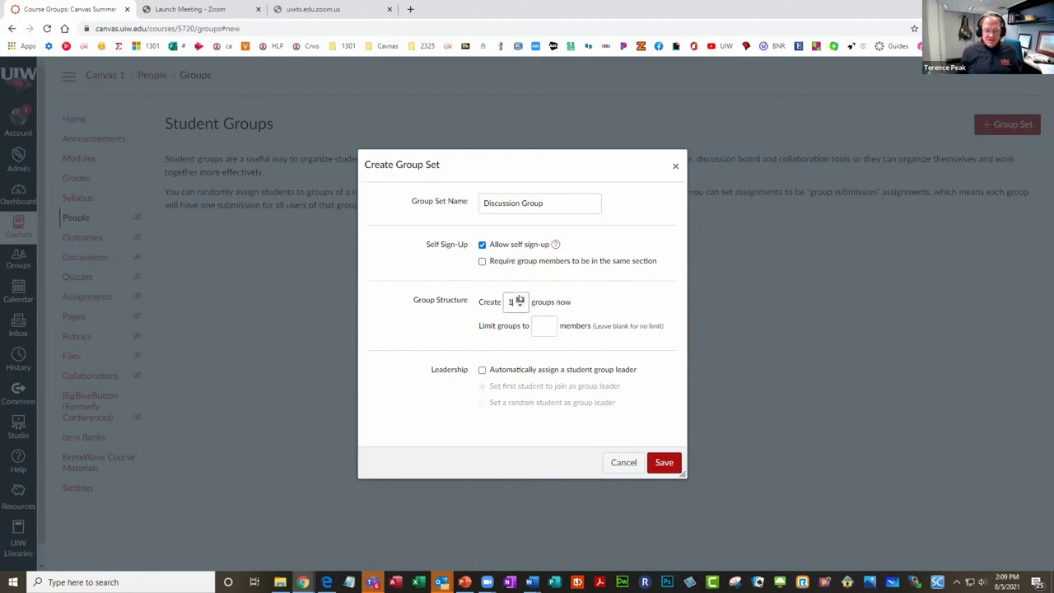
pyautogui.click(519, 298)
pyautogui.click(519, 298)
pyautogui.click(520, 298)
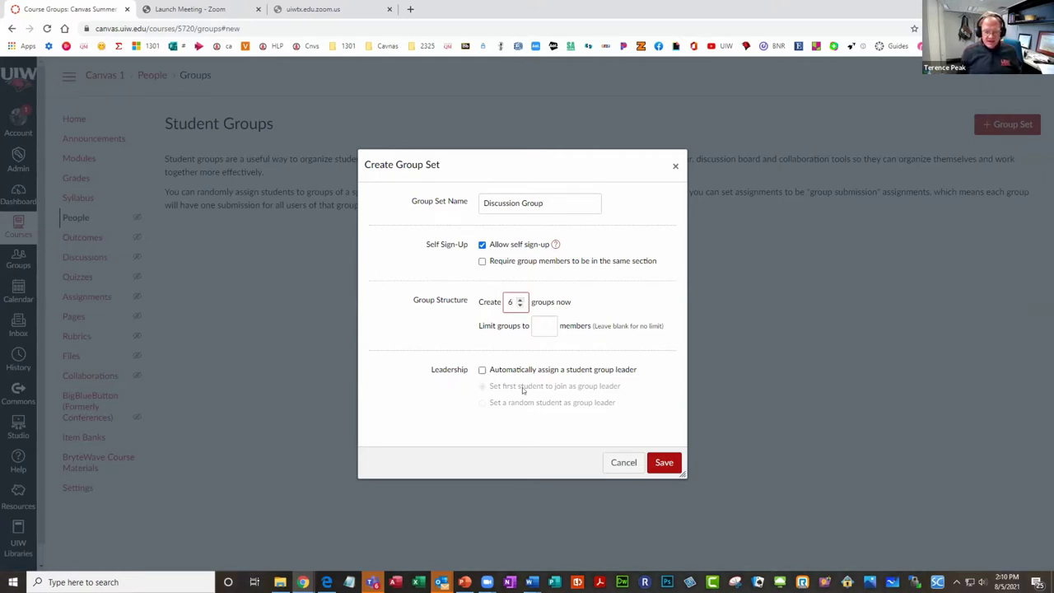
pyautogui.click(664, 463)
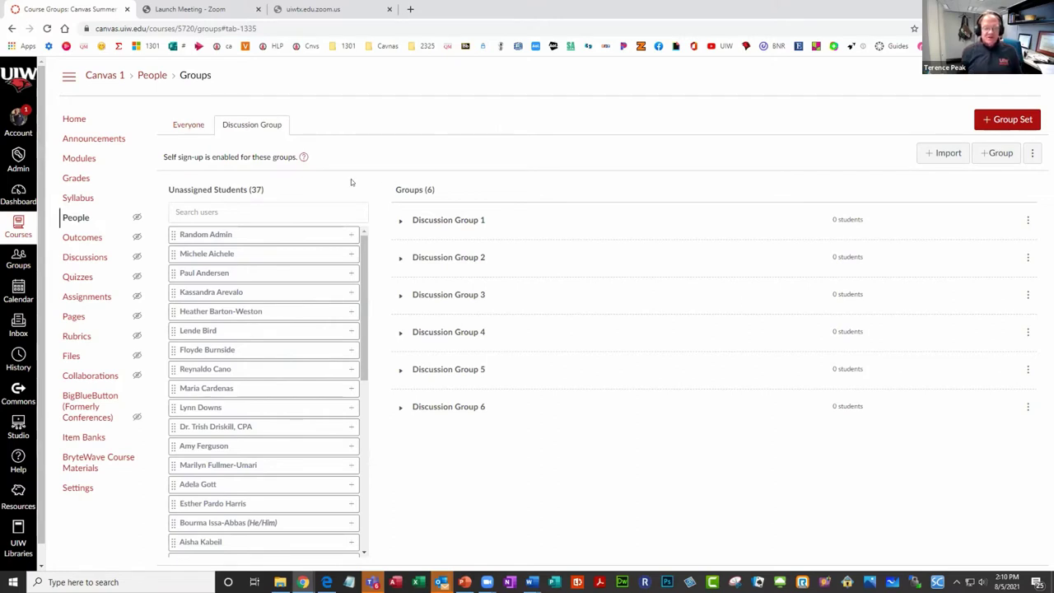
# Drag one unassigned student into each of Discussion Groups 1 through 6.
pyautogui.moveTo(268, 235); pyautogui.dragTo(494, 220)
pyautogui.moveTo(252, 257); pyautogui.dragTo(470, 263)
pyautogui.moveTo(289, 290); pyautogui.dragTo(494, 298)
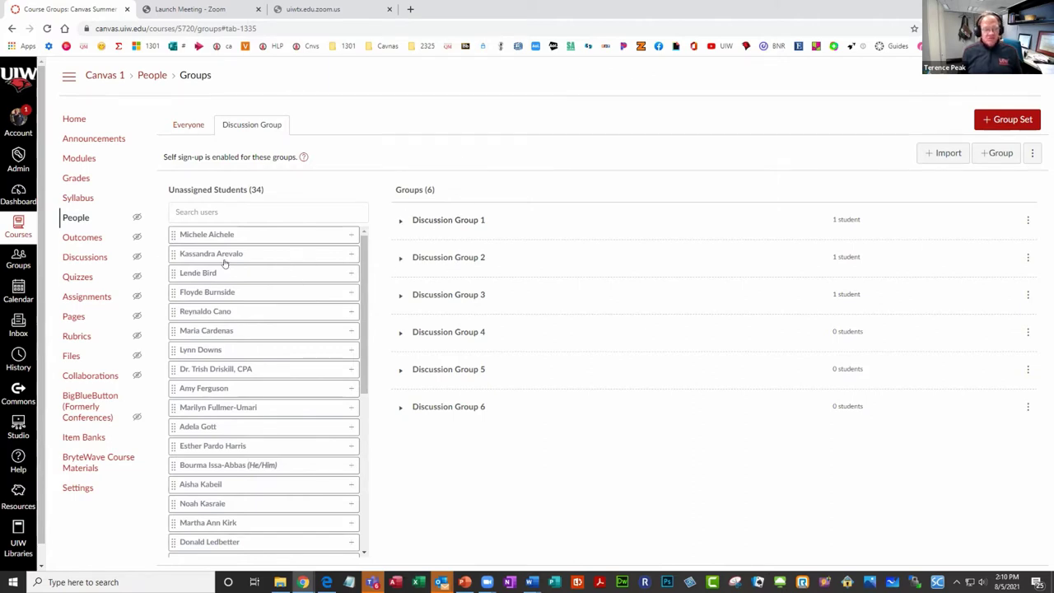
pyautogui.moveTo(226, 272)
pyautogui.mouseDown()
pyautogui.moveTo(557, 357)
pyautogui.moveTo(551, 334)
pyautogui.mouseUp()
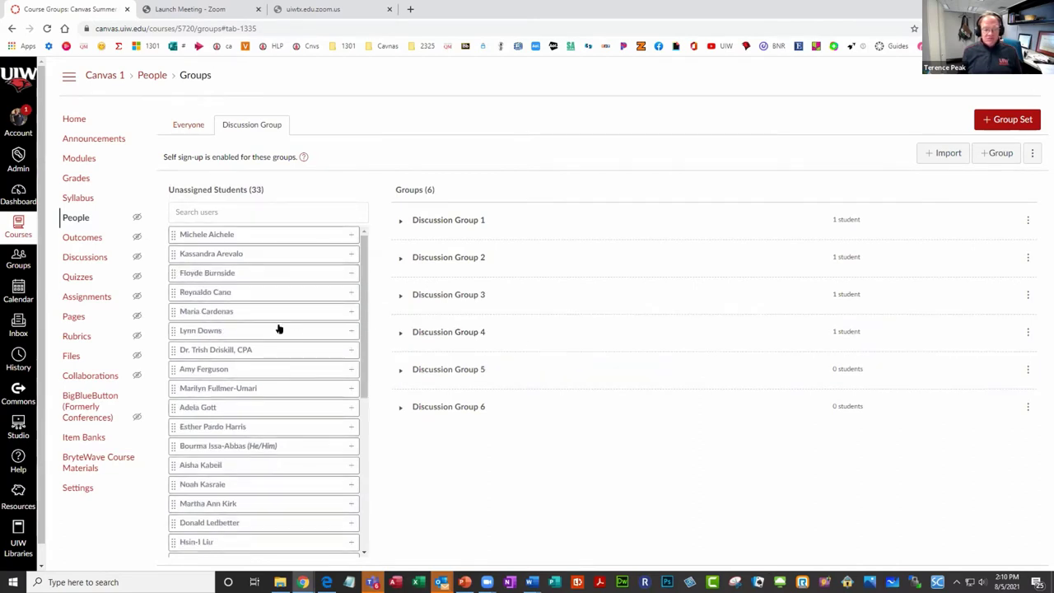
pyautogui.moveTo(263, 298); pyautogui.dragTo(453, 373)
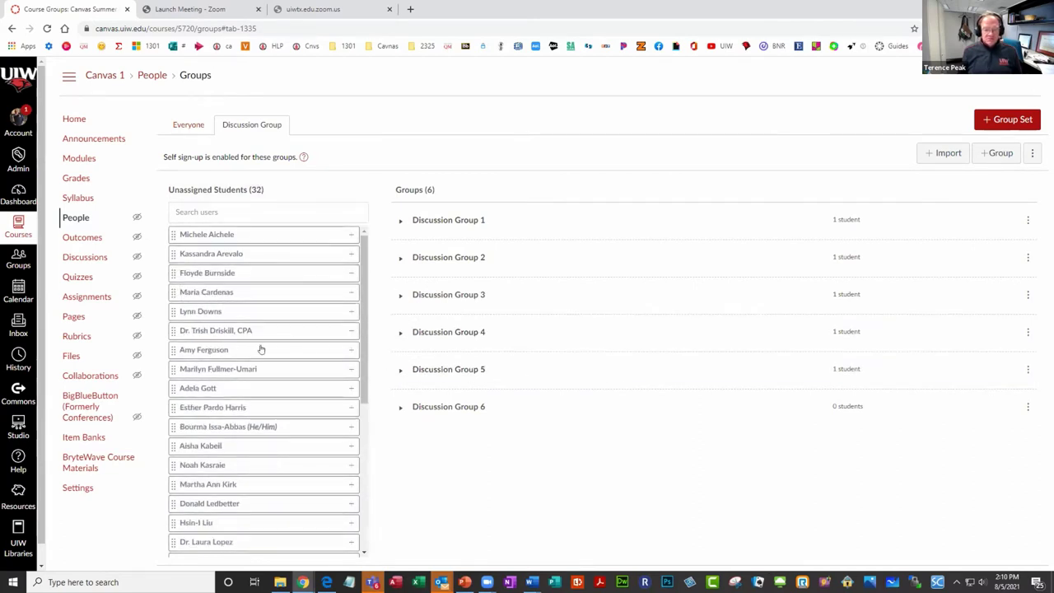
pyautogui.moveTo(261, 349); pyautogui.dragTo(503, 407)
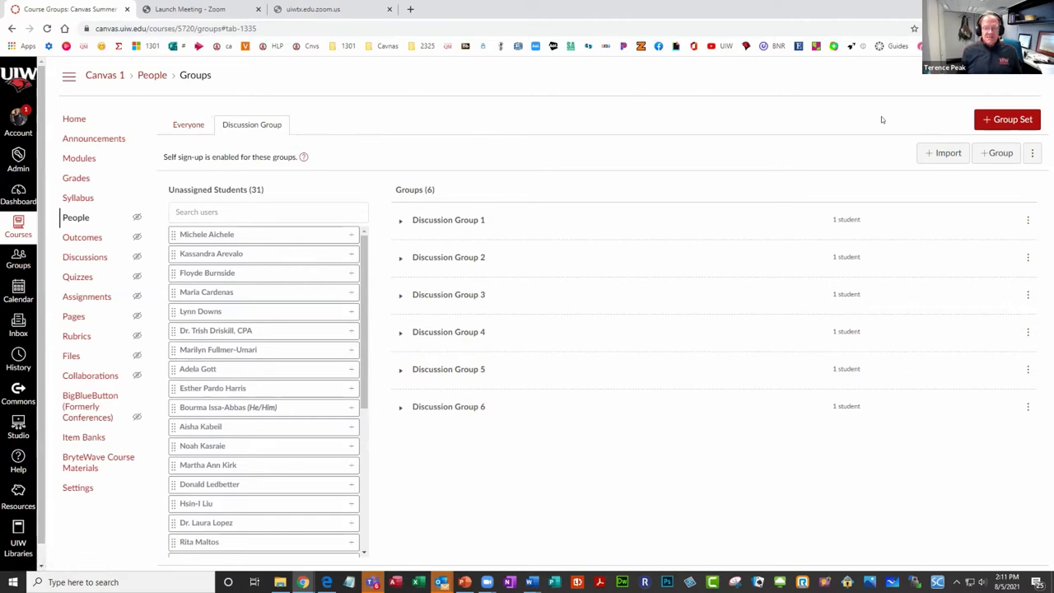
pyautogui.click(1004, 120)
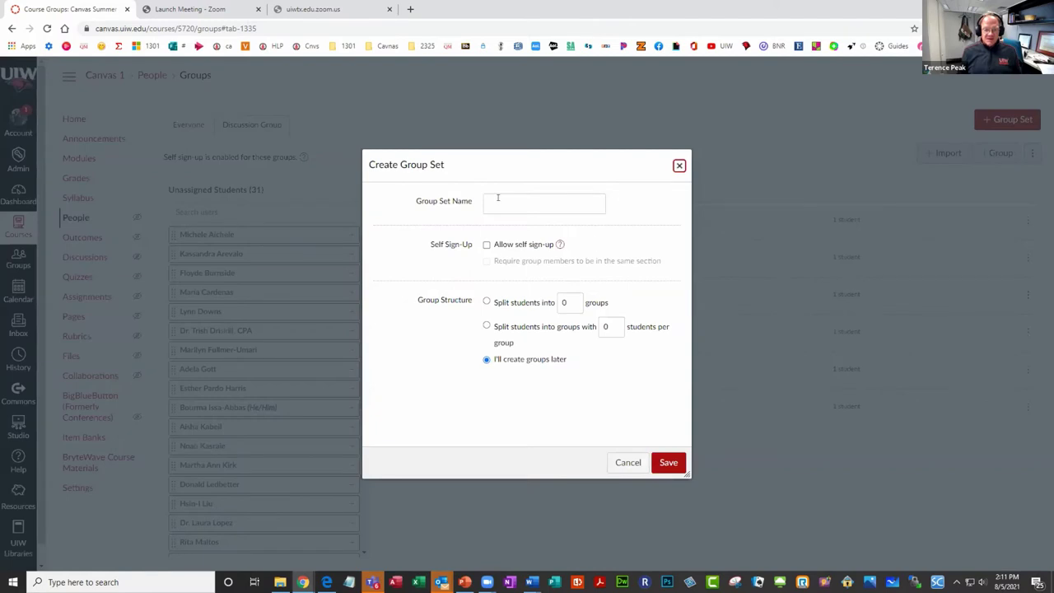
# Enable self sign-up, keep groups to create at 0, and limit groups to 6 members.
pyautogui.click(487, 301)
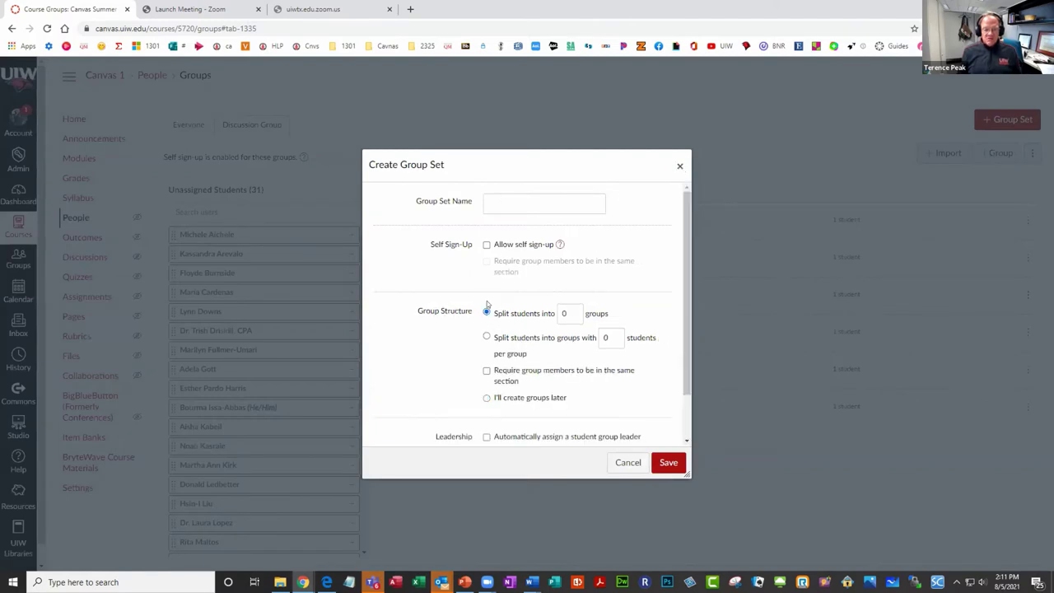
pyautogui.click(487, 245)
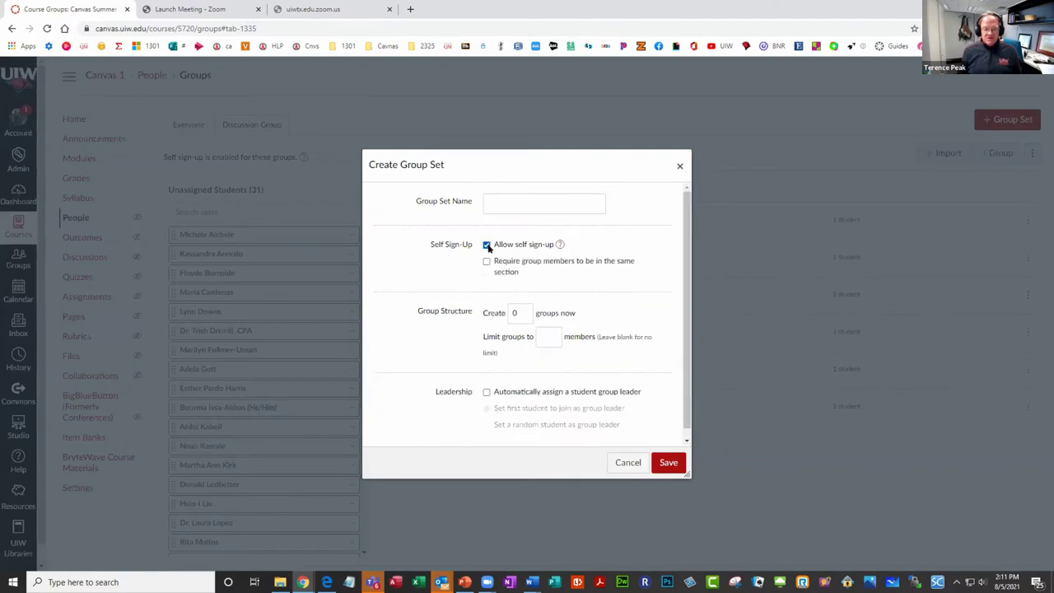
pyautogui.click(523, 311)
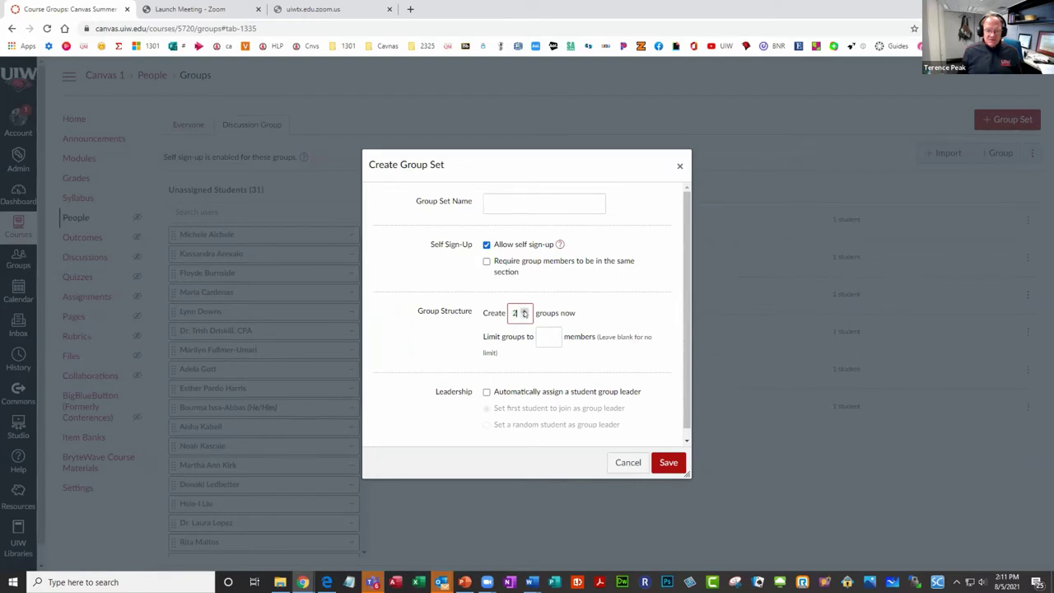
pyautogui.click(524, 318)
pyautogui.click(523, 311)
pyautogui.click(523, 318)
pyautogui.click(553, 333)
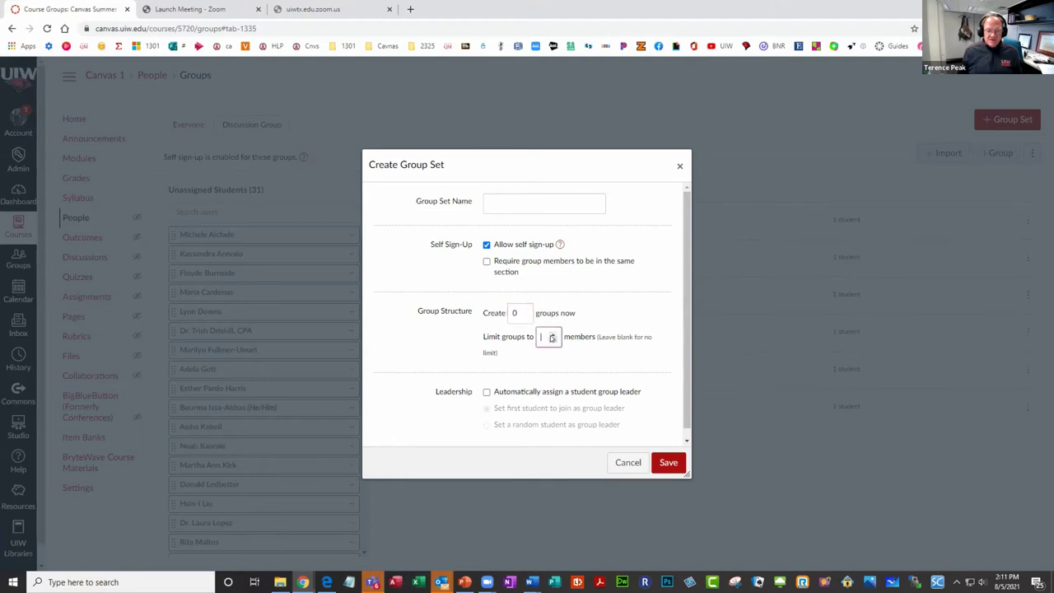
pyautogui.click(553, 332)
pyautogui.click(553, 333)
pyautogui.click(553, 333)
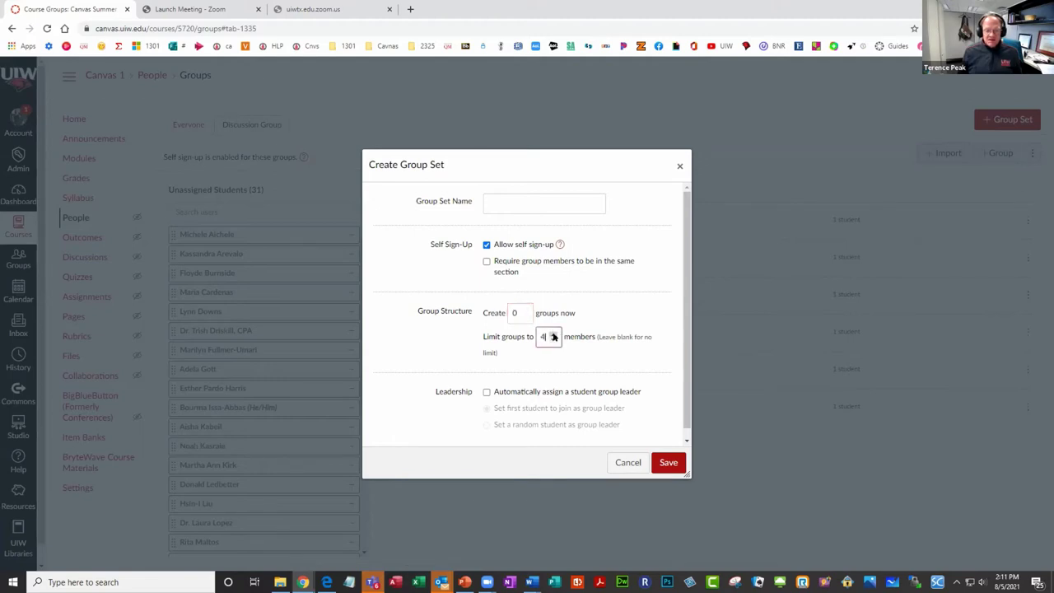
pyautogui.click(553, 333)
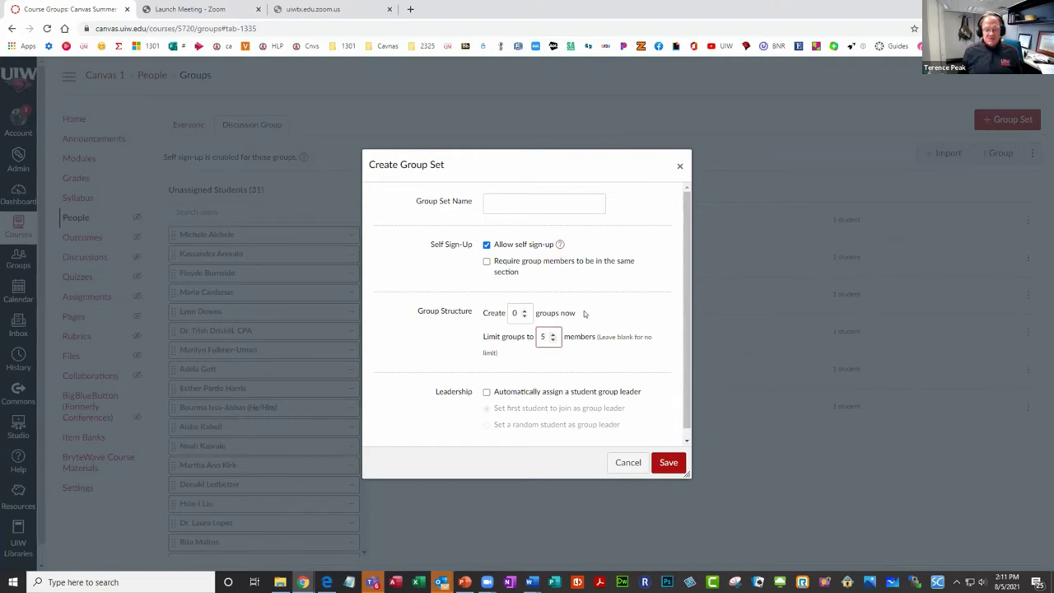
pyautogui.click(552, 334)
# Name the group set 'Assignment' and save it.
pyautogui.click(505, 206)
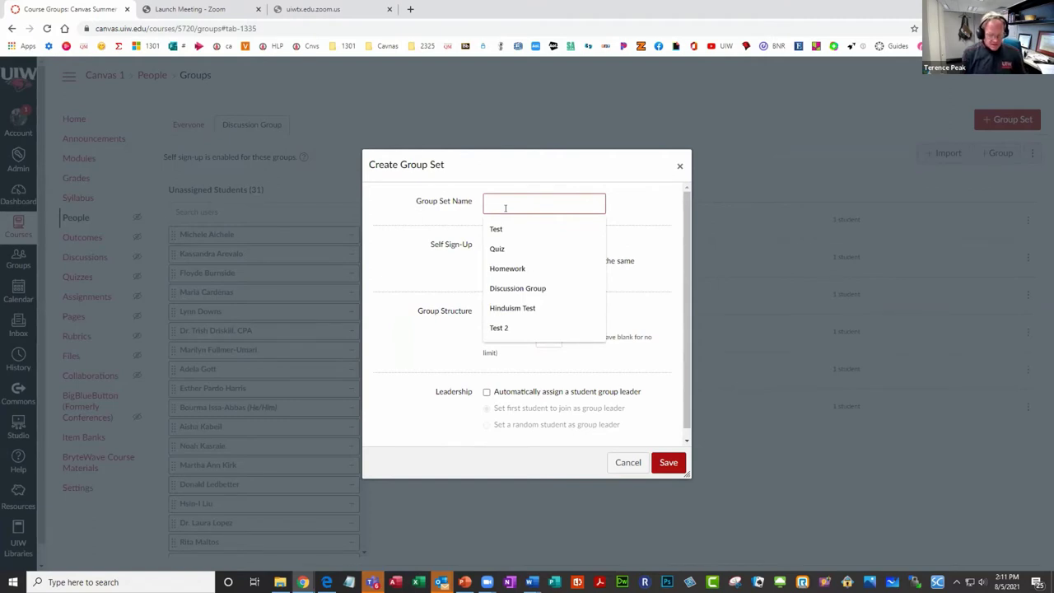
pyautogui.write('S')
pyautogui.write('Assih')
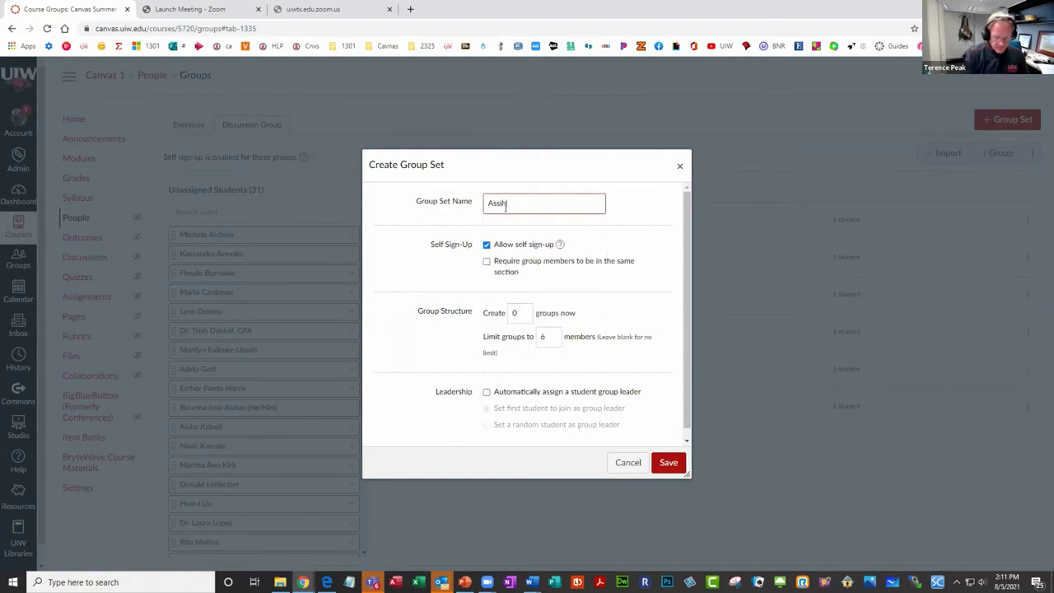
pyautogui.press('BackSpace')
pyautogui.write('g')
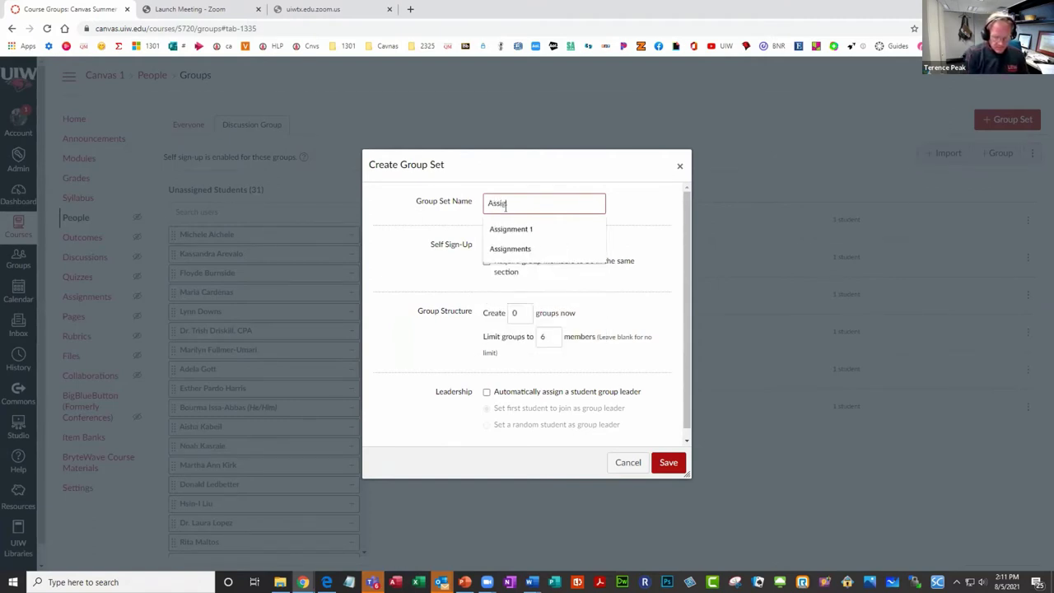
pyautogui.write('nment')
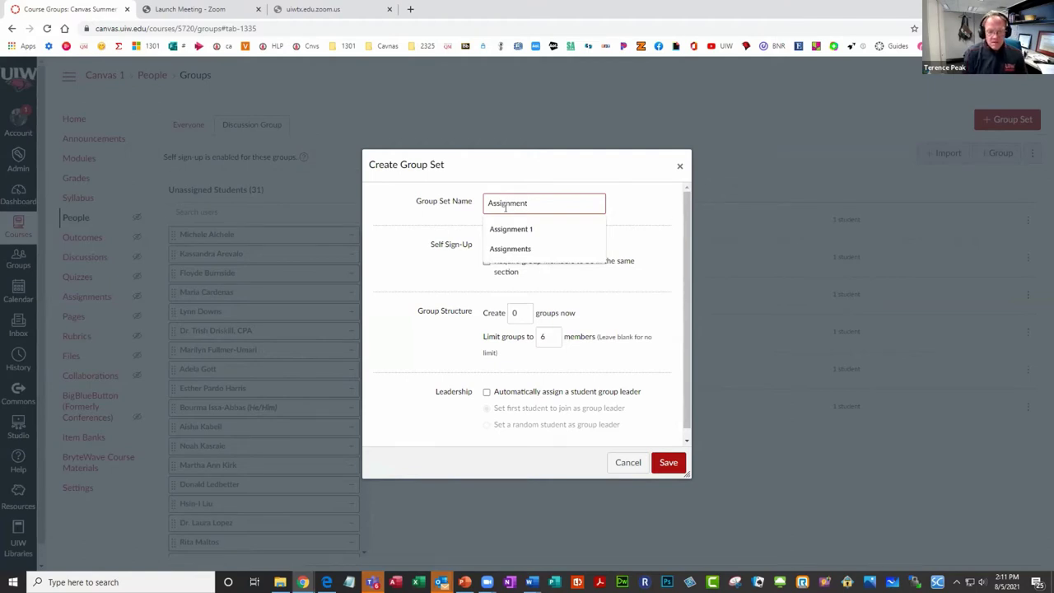
pyautogui.press('Down')
pyautogui.press('Up')
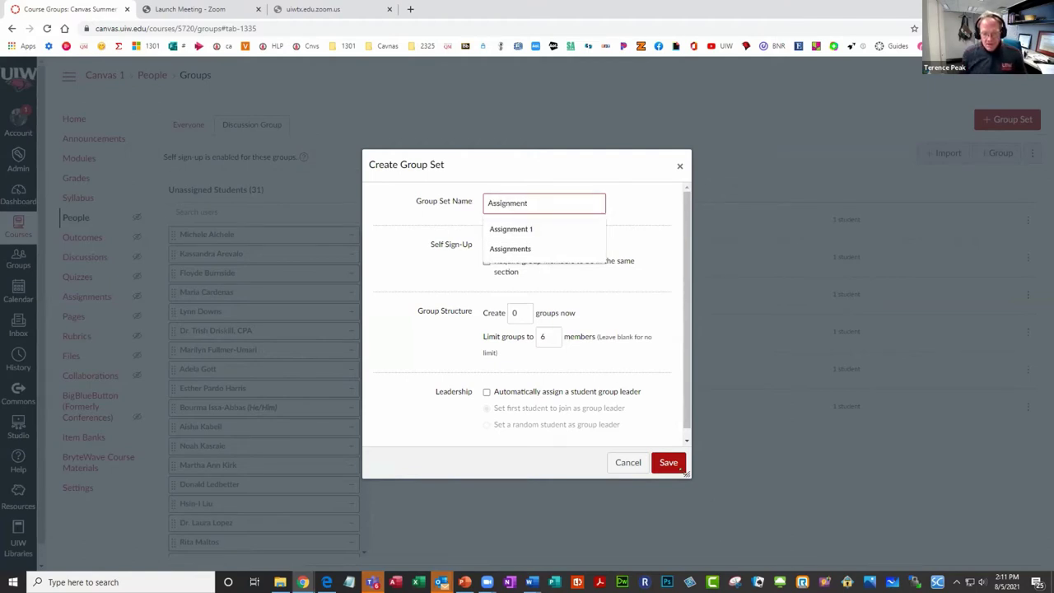
pyautogui.click(677, 462)
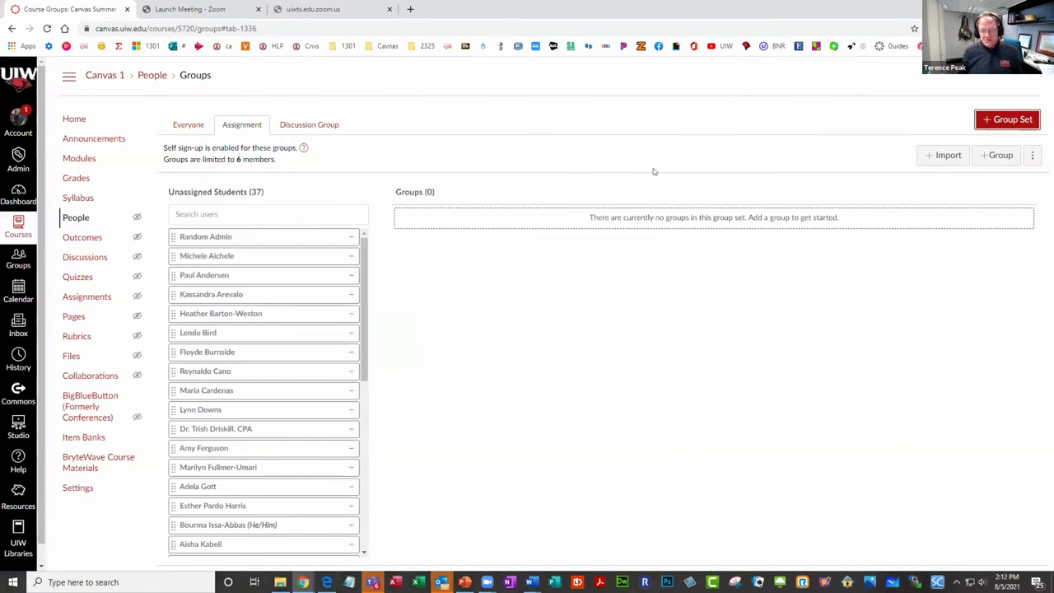
# Drag items on the Assignment group set page.
pyautogui.moveTo(251, 239); pyautogui.dragTo(453, 259)
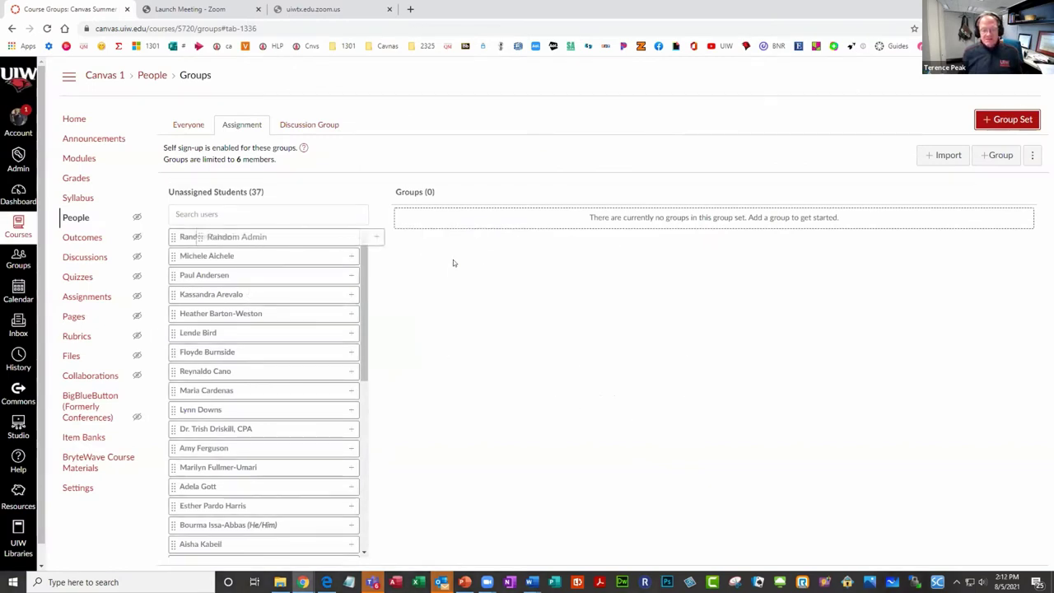
pyautogui.moveTo(355, 270); pyautogui.dragTo(682, 345)
pyautogui.click(681, 344)
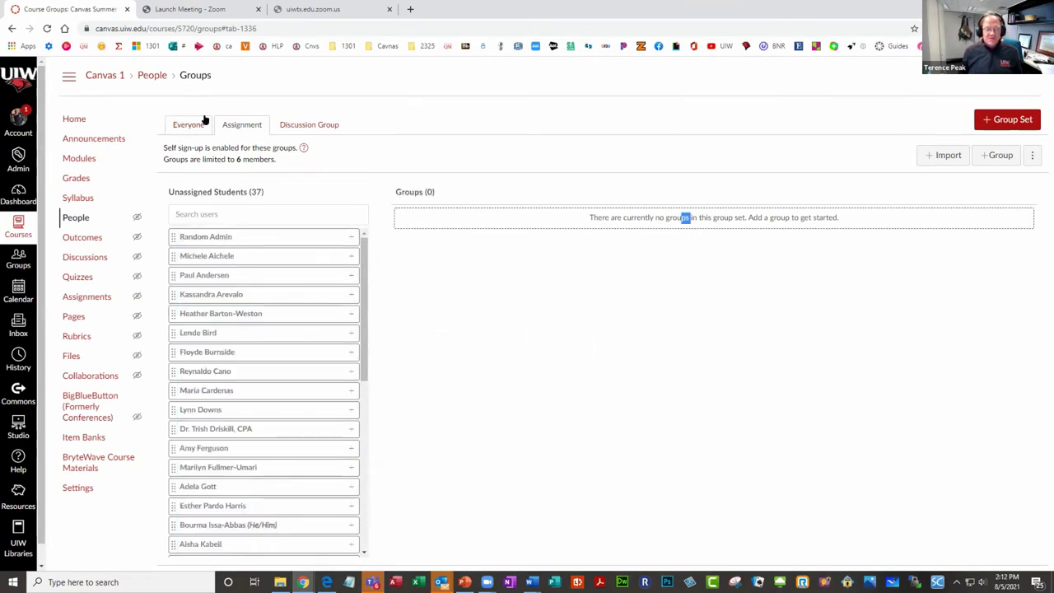
# Delete the Assignment group set from its options menu and confirm the removal.
pyautogui.click(1030, 155)
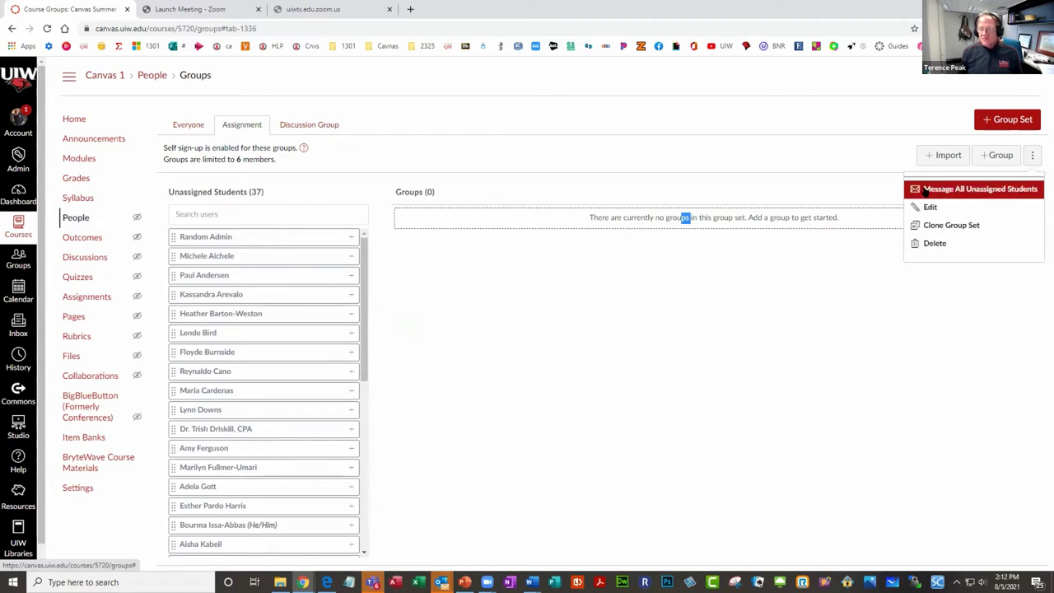
pyautogui.click(1031, 156)
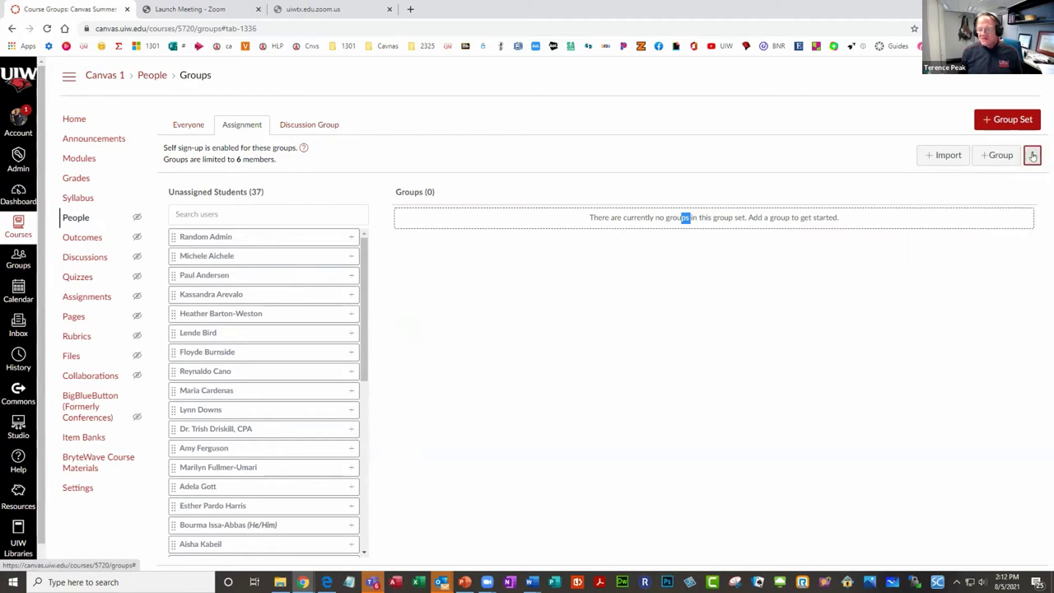
pyautogui.click(1032, 156)
pyautogui.click(936, 245)
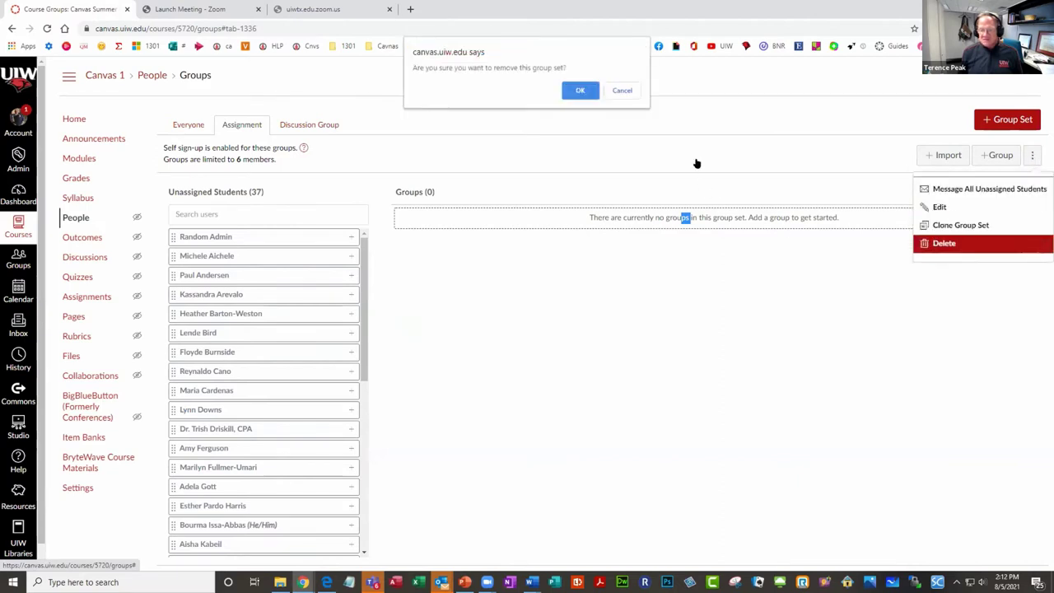
pyautogui.click(572, 89)
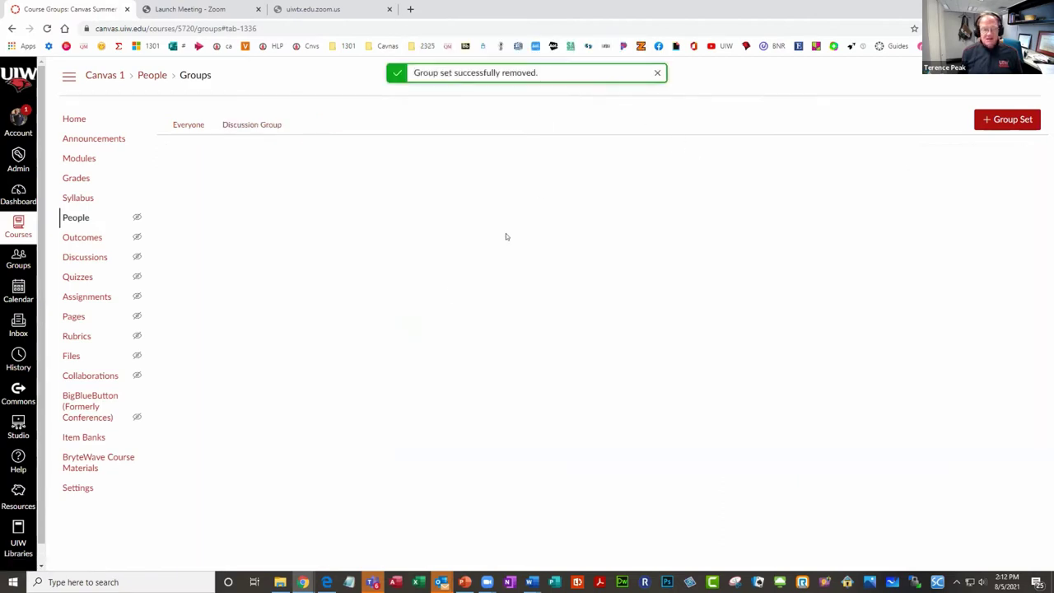
pyautogui.click(1028, 122)
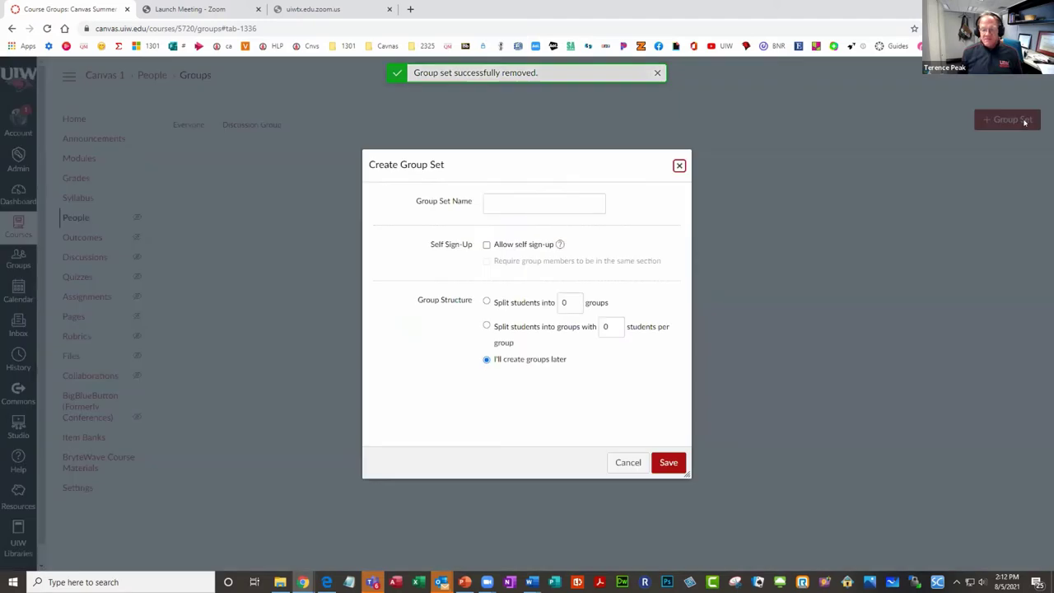
# Split students into 6 groups, name the set 'Assignment Group', and save.
pyautogui.click(486, 303)
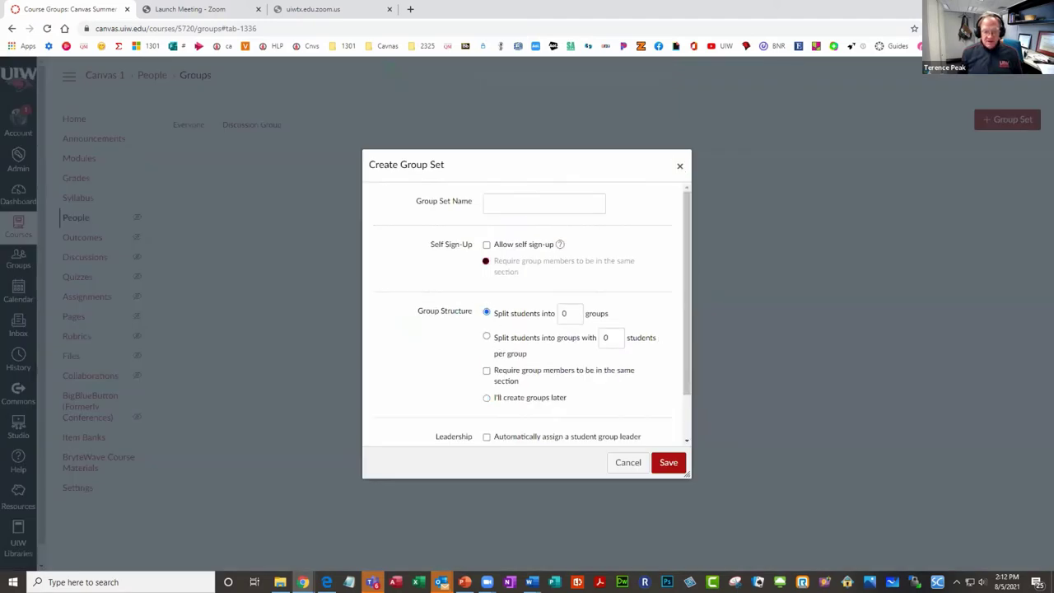
pyautogui.scroll(-1, 480, 271)
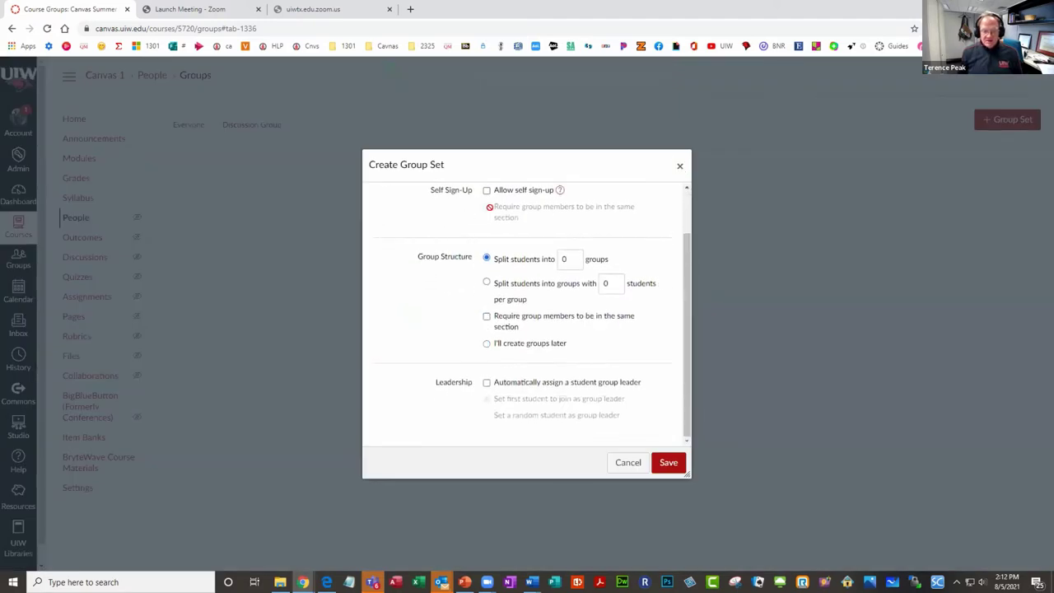
pyautogui.click(573, 258)
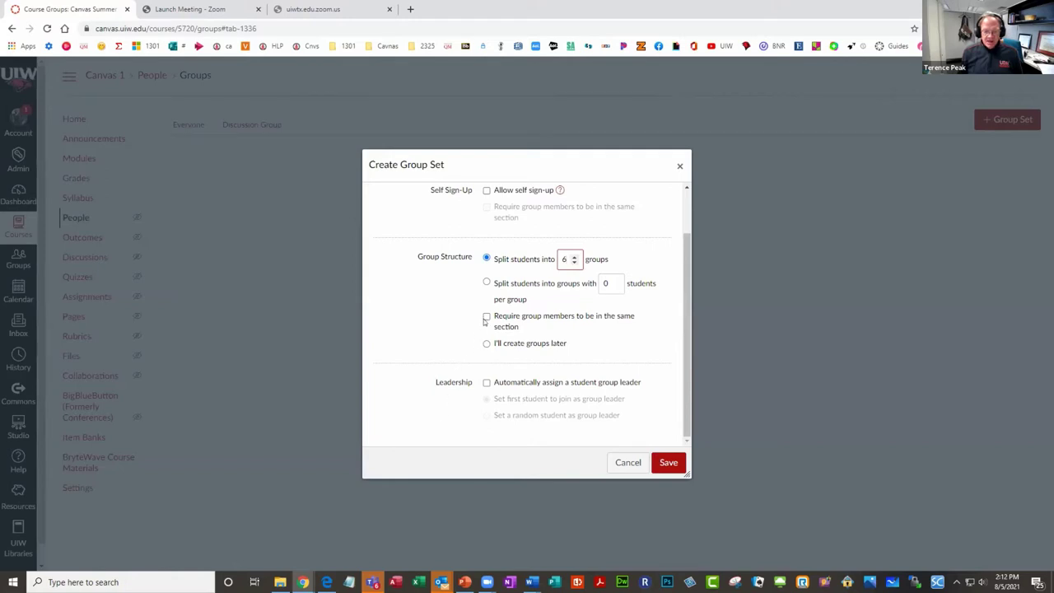
pyautogui.click(671, 464)
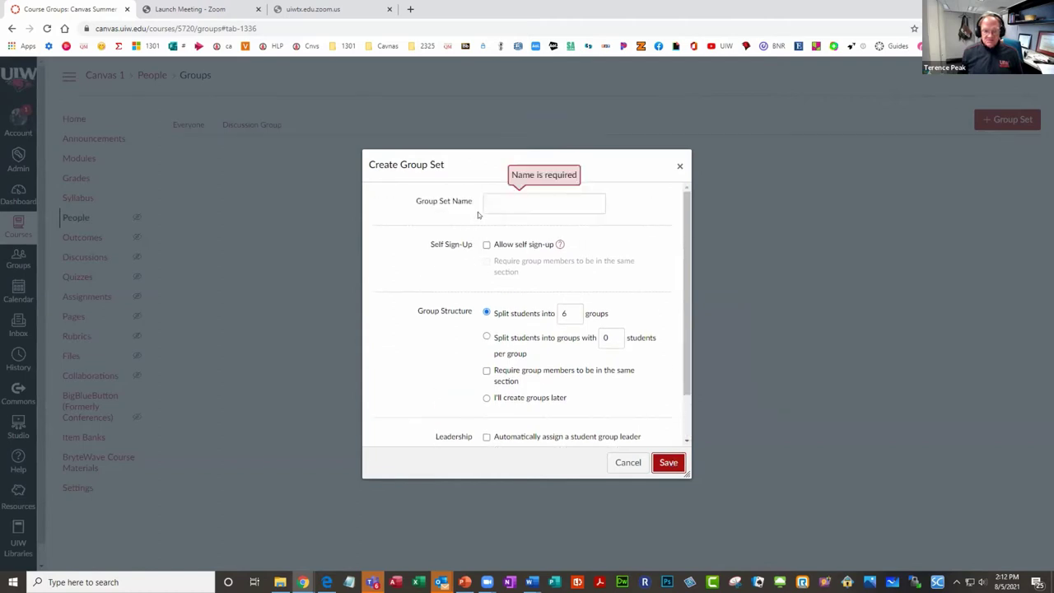
pyautogui.click(490, 203)
pyautogui.write('Ass')
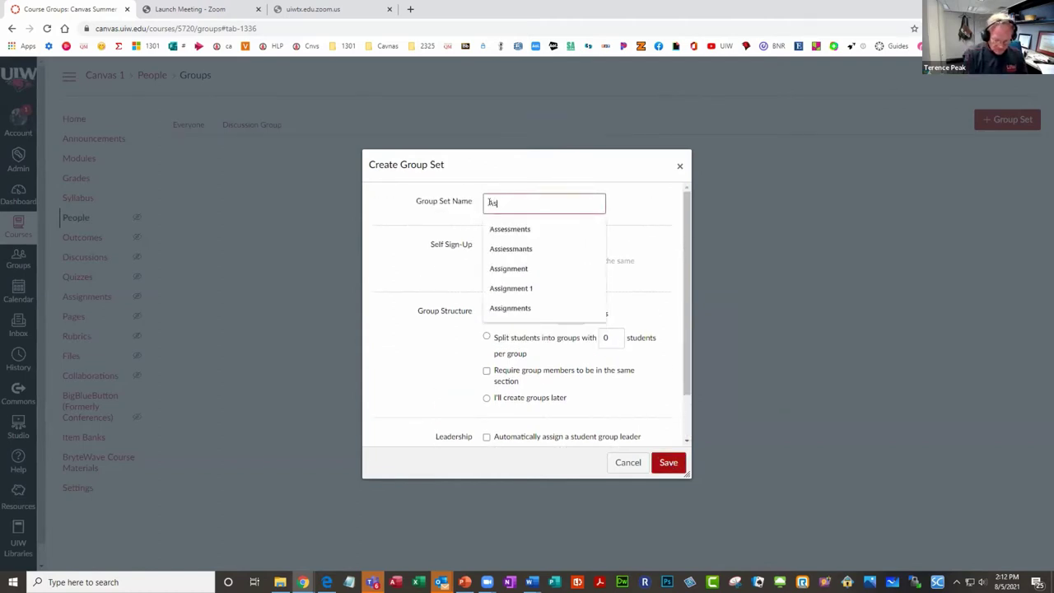
pyautogui.write('ignment')
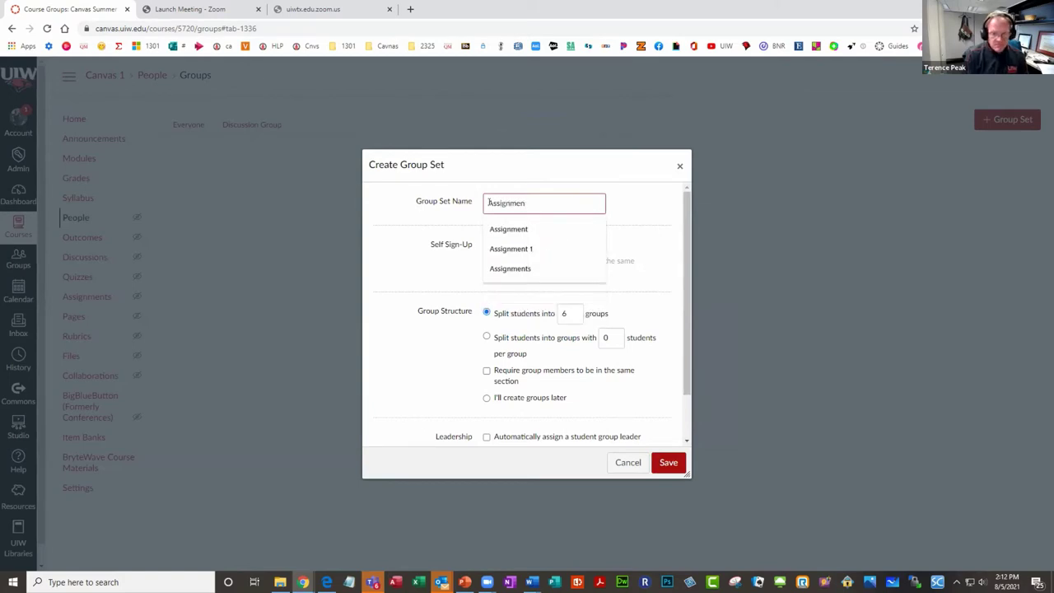
pyautogui.click(520, 231)
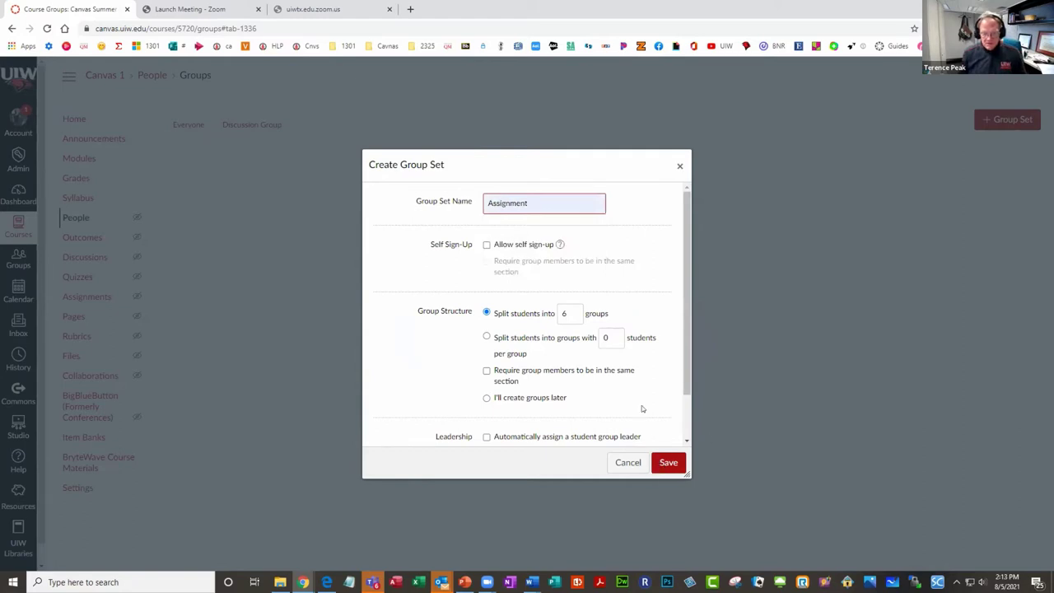
pyautogui.write('G')
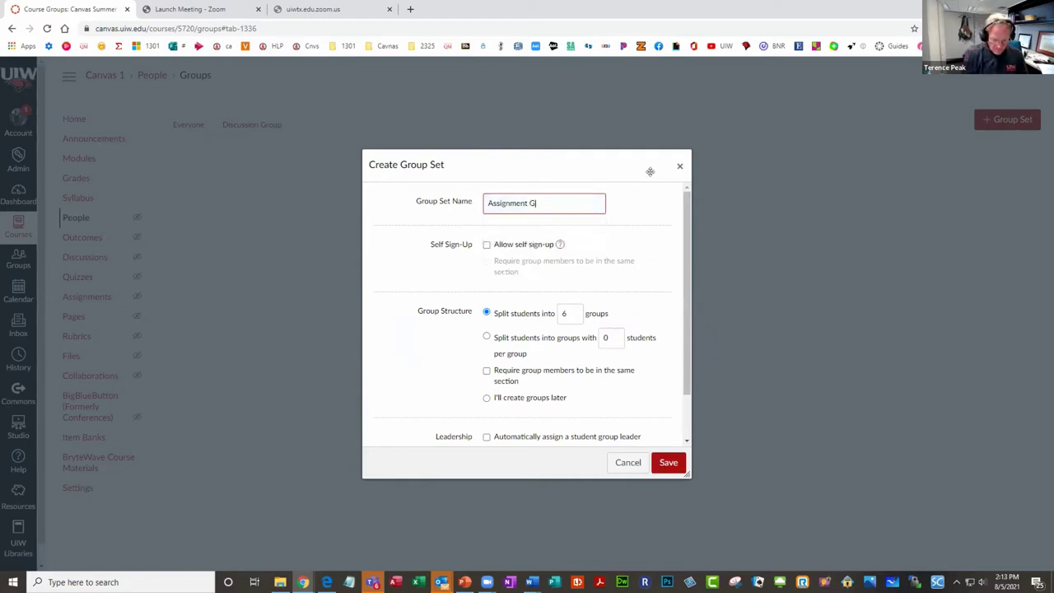
pyautogui.write('roup')
pyautogui.click(671, 461)
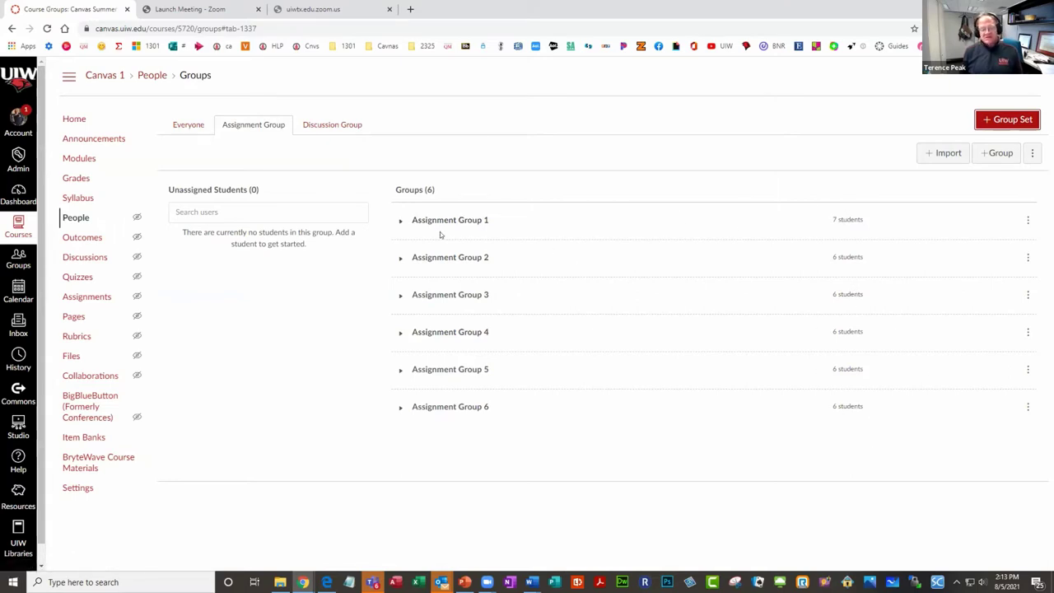
# Expand Assignment Groups 1–6 to check their members, then view the Everyone roster.
pyautogui.click(399, 220)
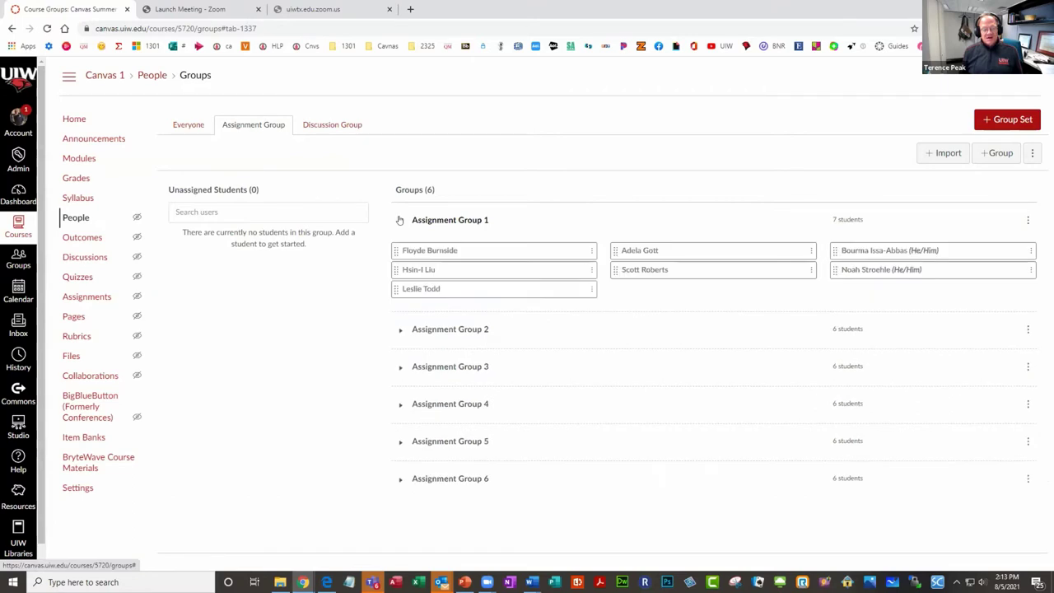
pyautogui.click(399, 329)
pyautogui.scroll(-1, 543, 289)
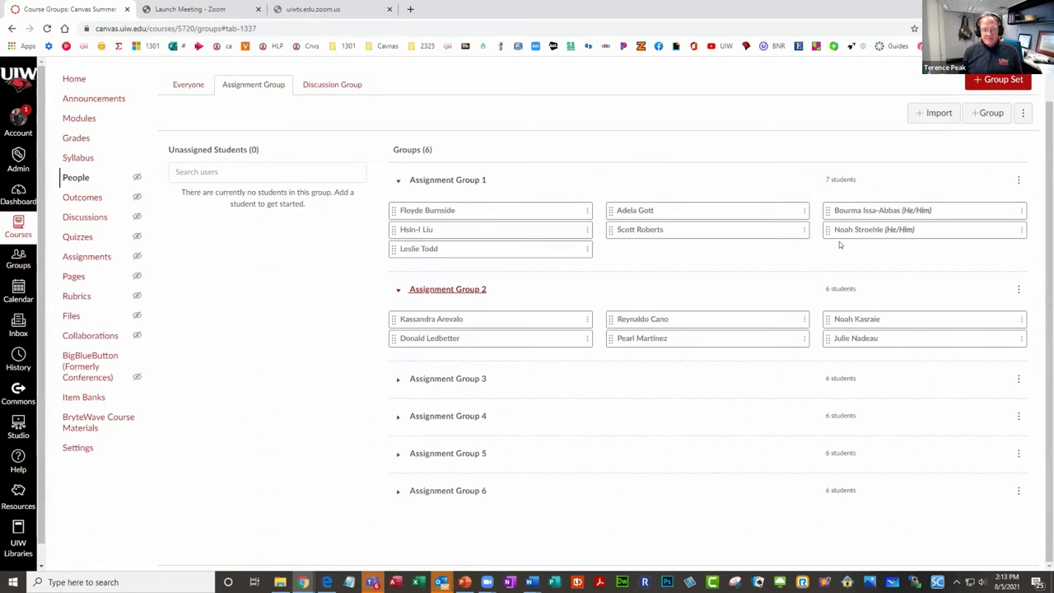
pyautogui.click(397, 382)
pyautogui.scroll(-1, 445, 405)
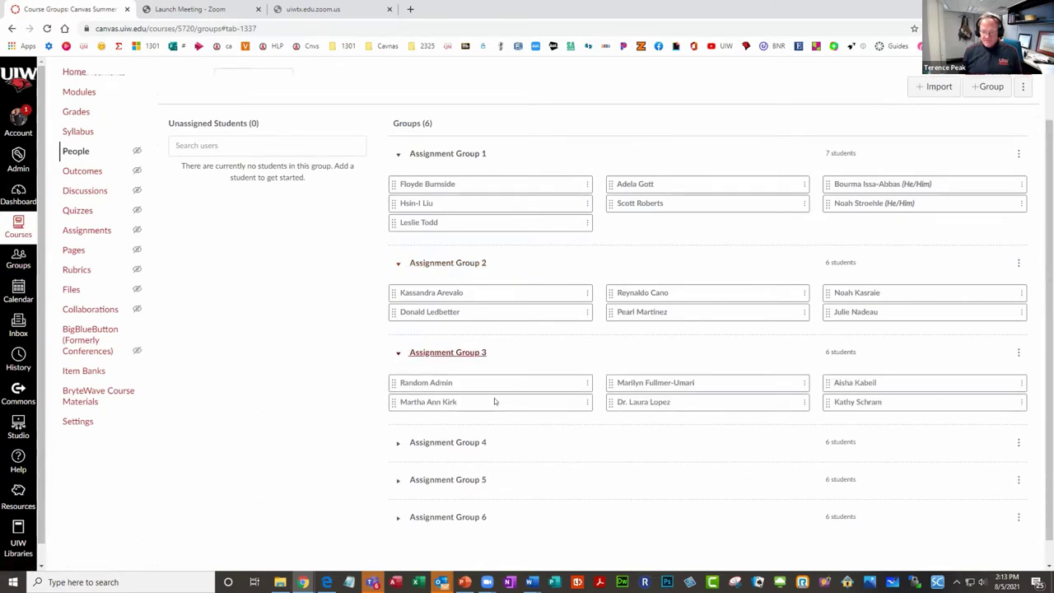
pyautogui.scroll(-1, 445, 412)
pyautogui.click(398, 415)
pyautogui.scroll(-2, 395, 445)
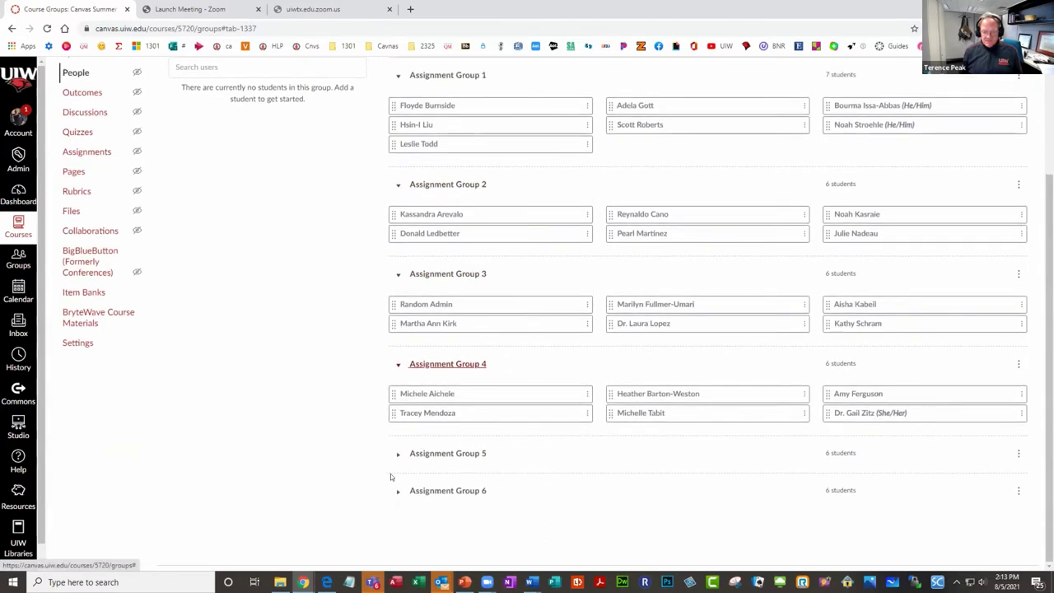
pyautogui.click(404, 454)
pyautogui.scroll(-2, 432, 497)
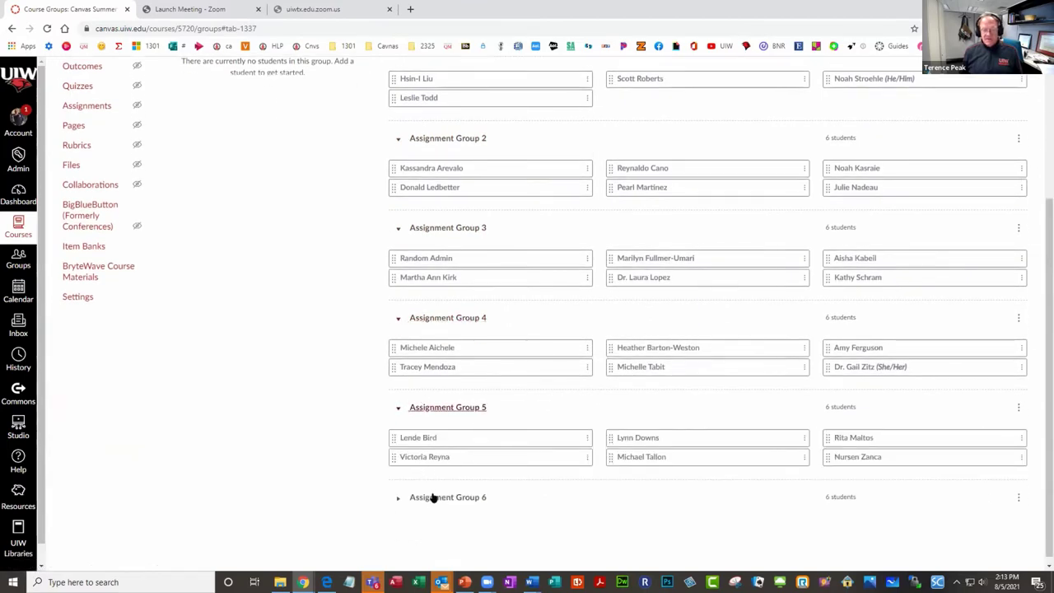
pyautogui.click(432, 497)
pyautogui.scroll(3, 764, 324)
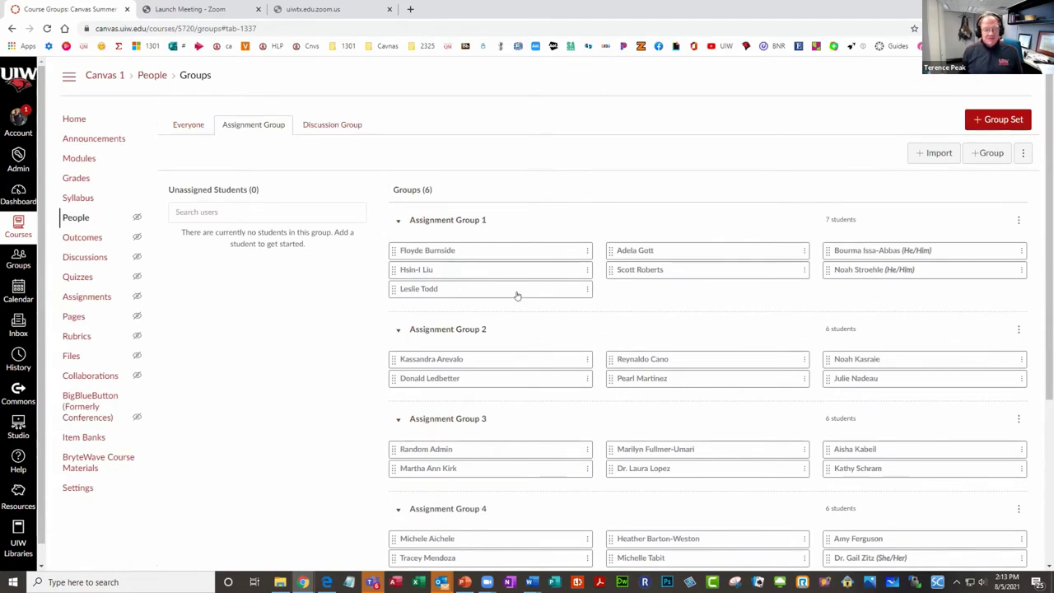
pyautogui.click(184, 126)
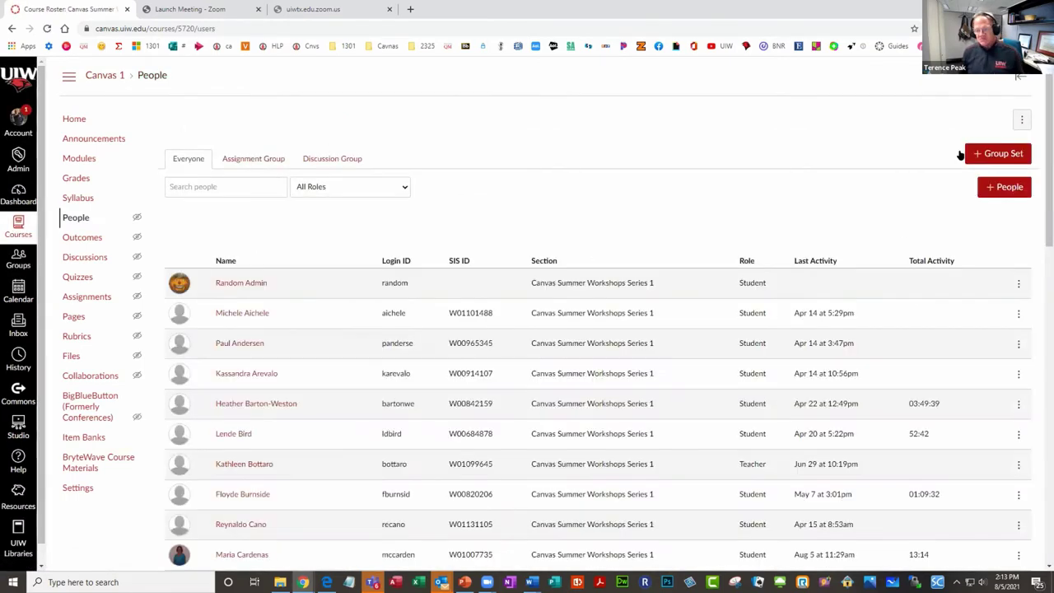
# Create a group set named 'Project' set to create groups later, and save it.
pyautogui.click(987, 152)
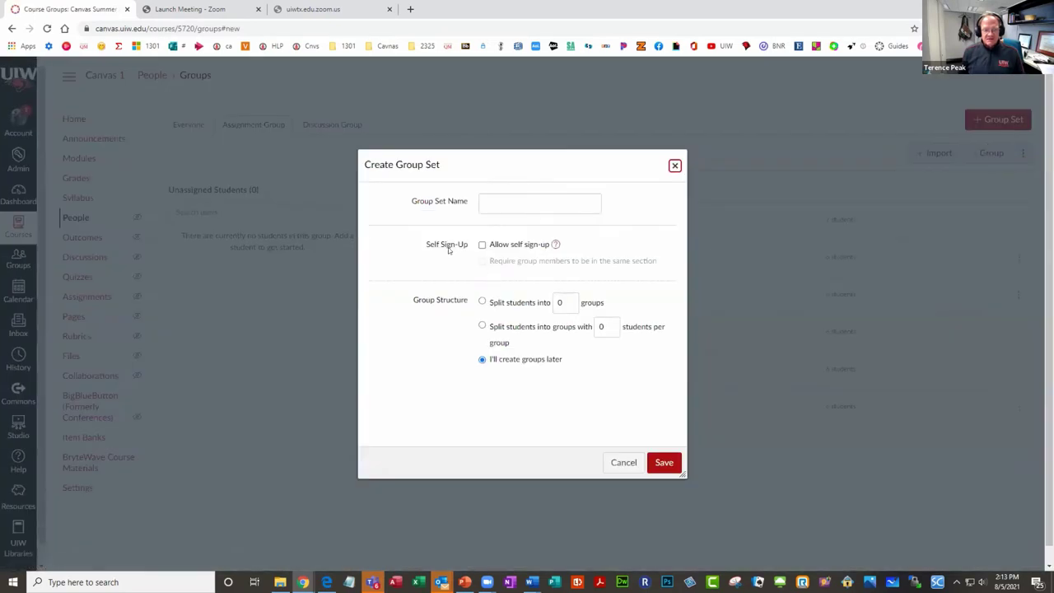
pyautogui.click(506, 204)
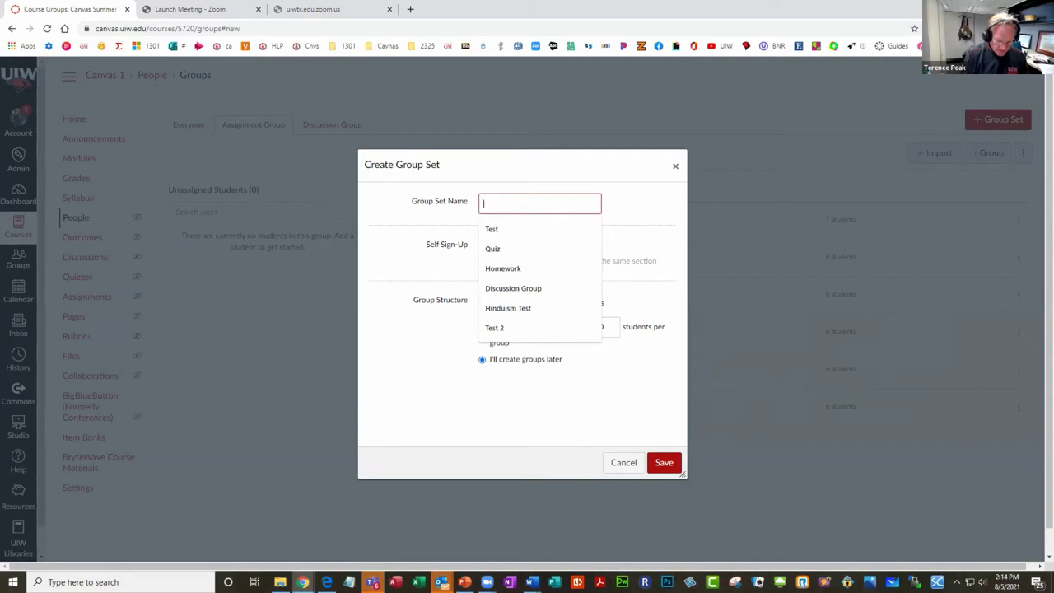
pyautogui.write('project')
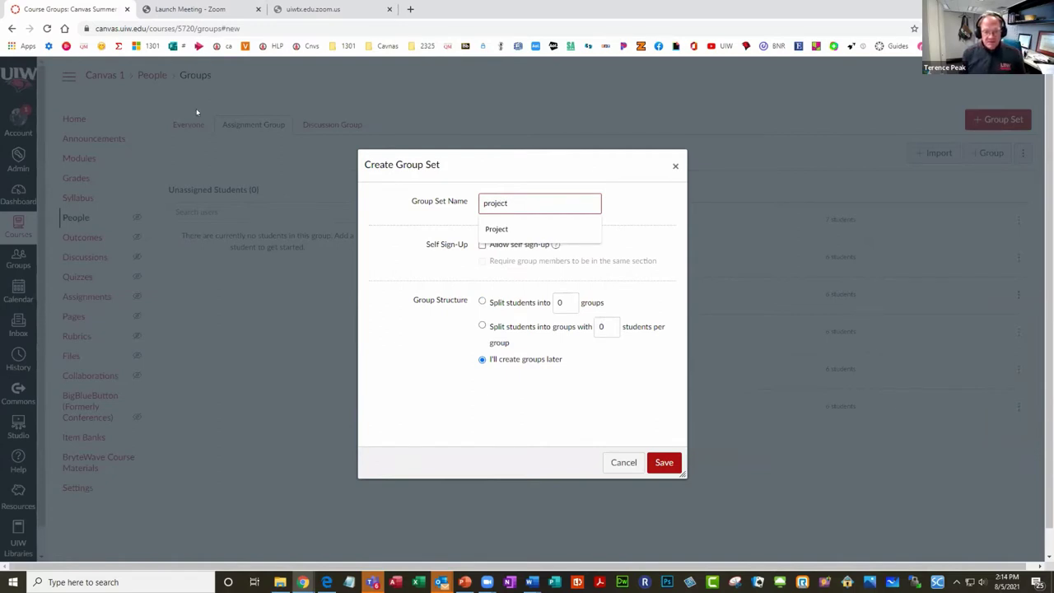
pyautogui.click(479, 229)
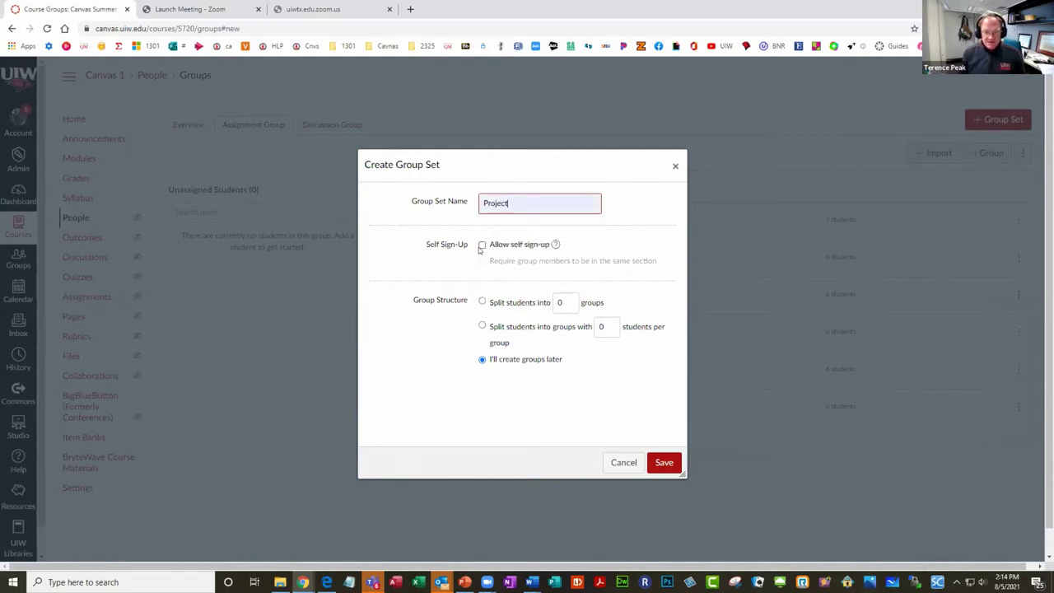
pyautogui.doubleClick(570, 299)
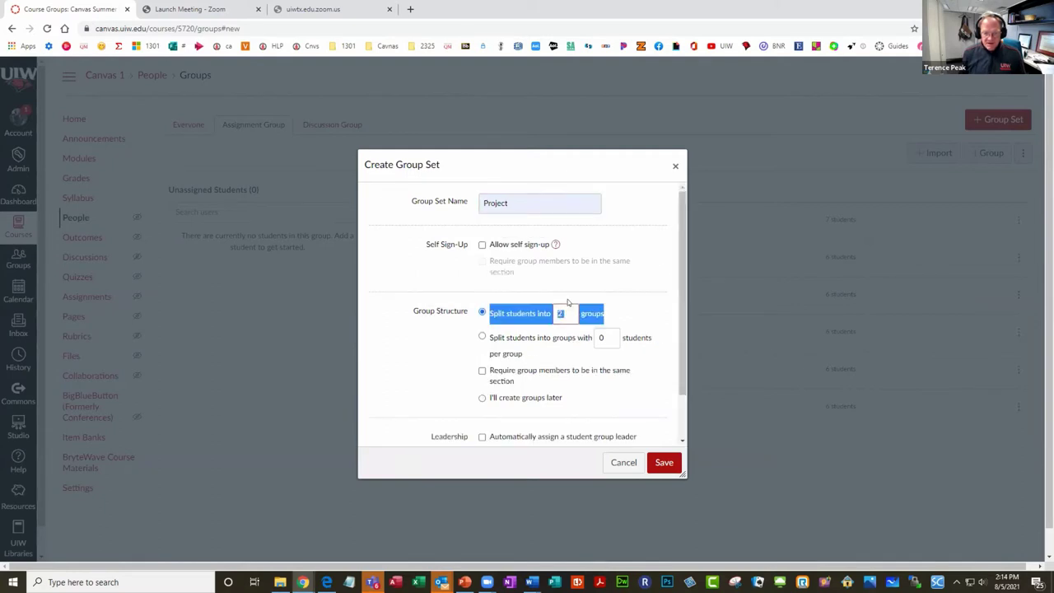
pyautogui.click(566, 313)
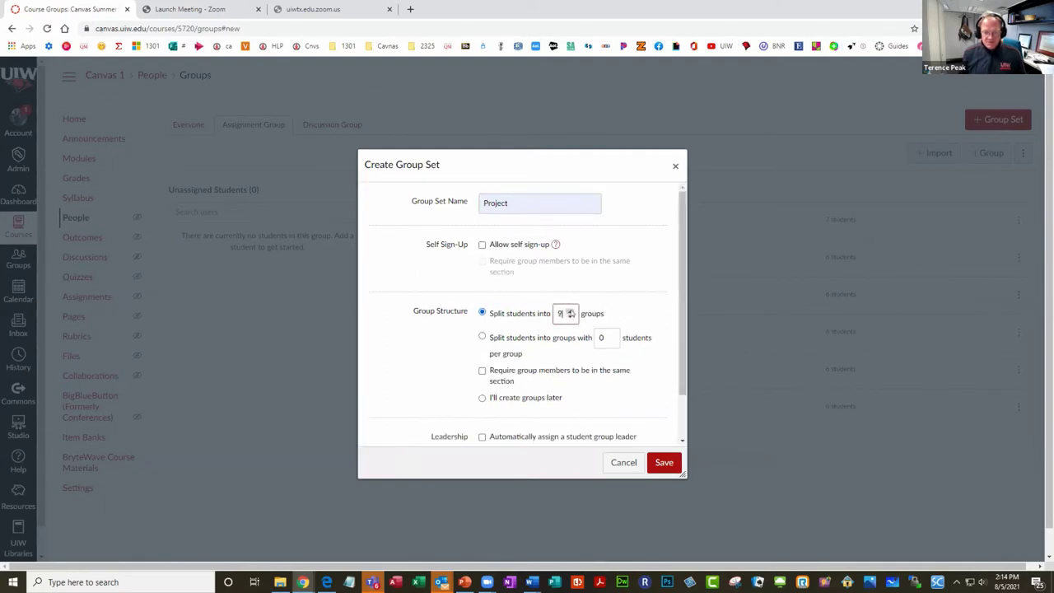
pyautogui.click(570, 316)
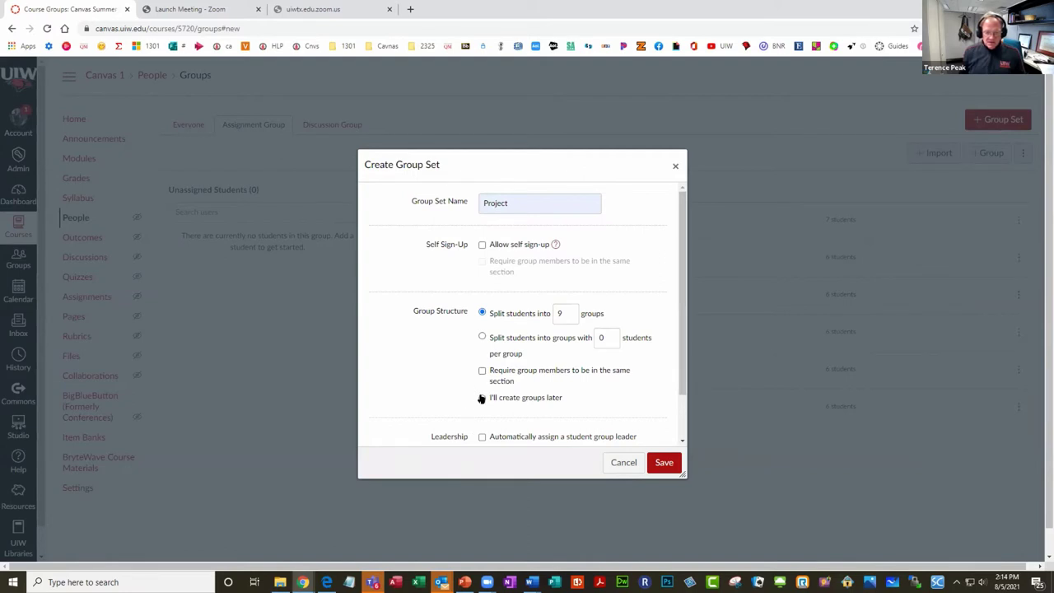
pyautogui.click(481, 399)
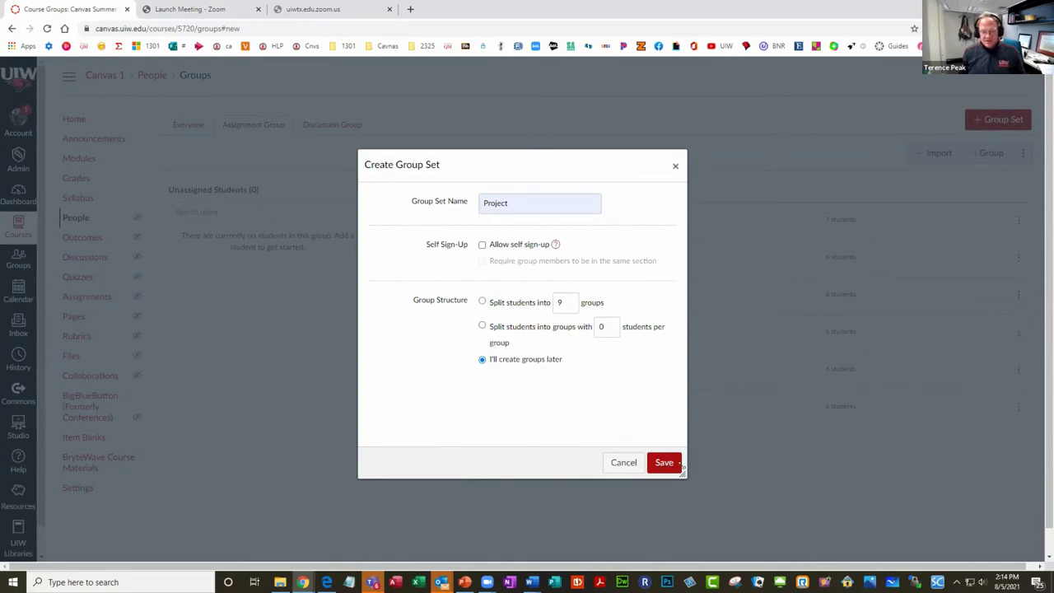
pyautogui.click(664, 463)
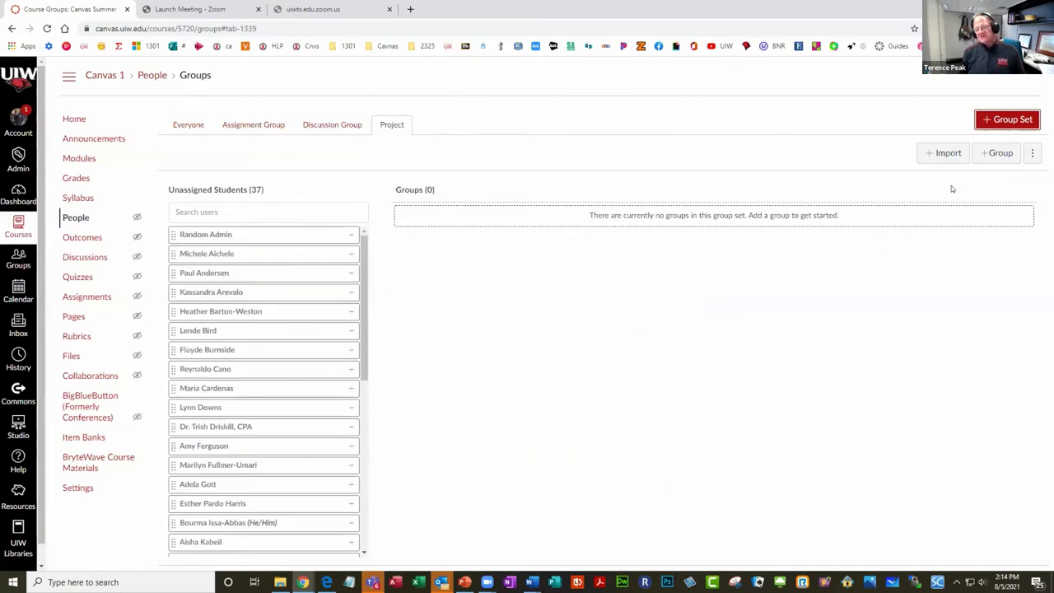
# Add a group 'History 1940-1950' with a membership limit of 6.
pyautogui.click(998, 154)
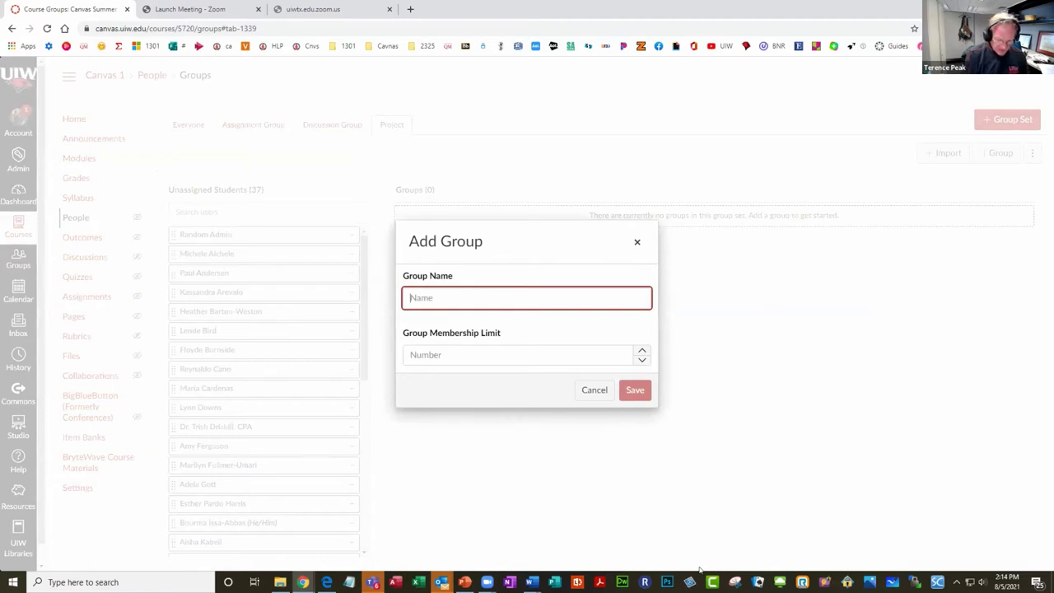
pyautogui.write('H')
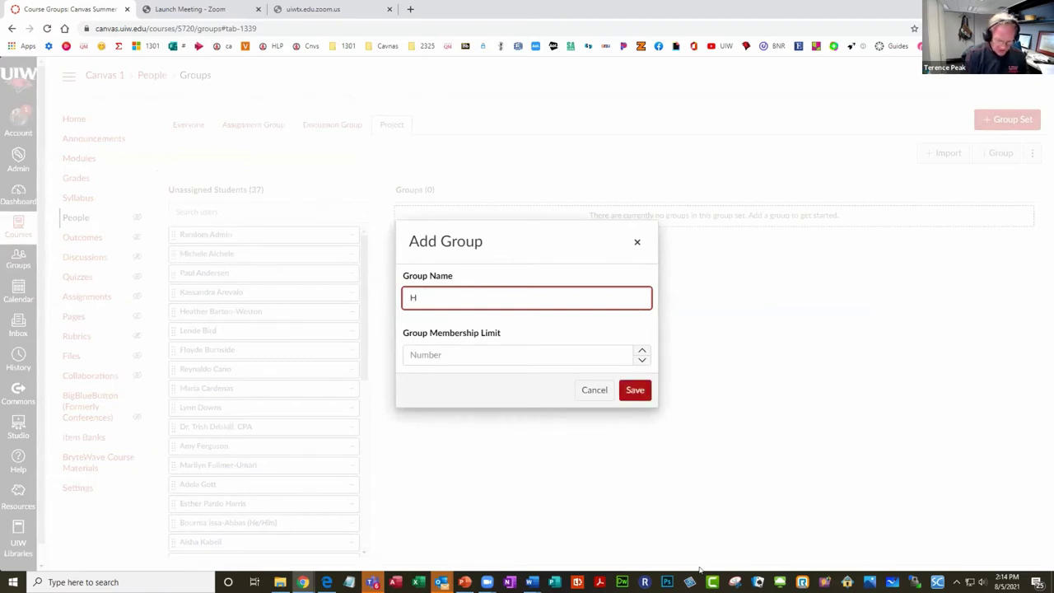
pyautogui.press('BackSpace')
pyautogui.write('History ')
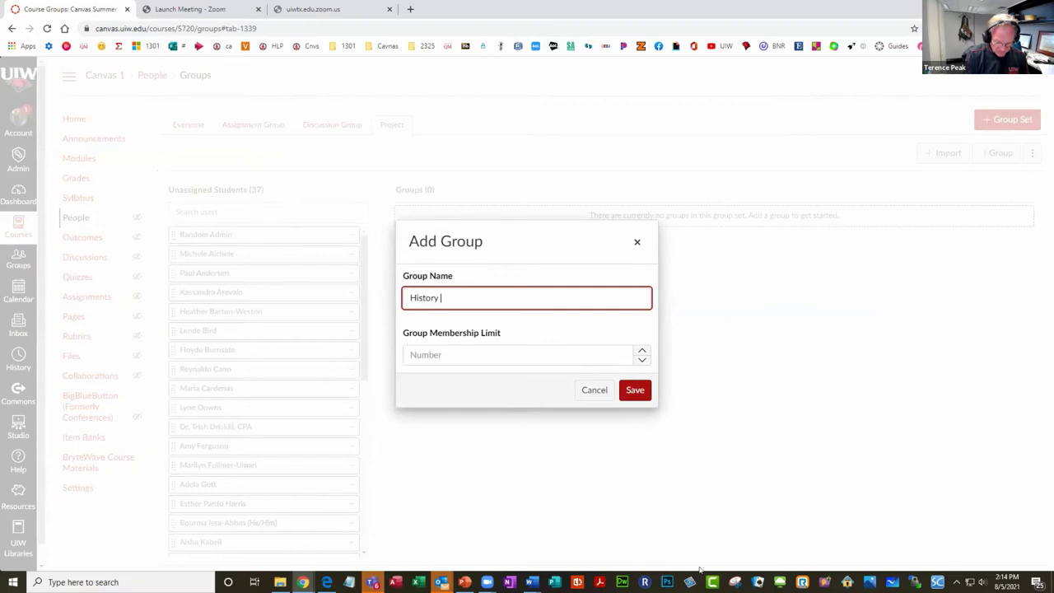
pyautogui.write('1')
pyautogui.press('BackSpace')
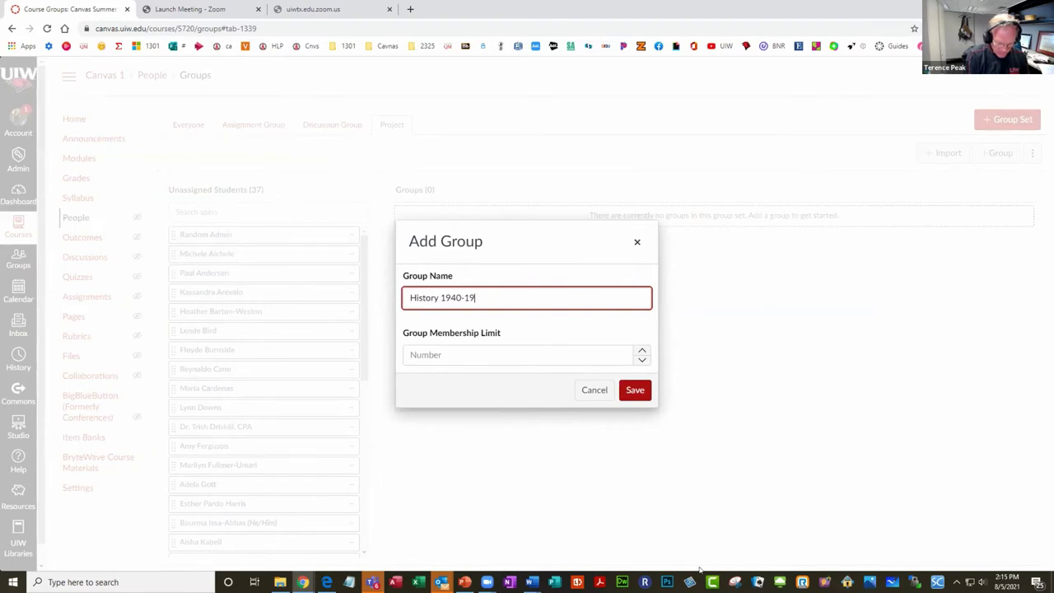
pyautogui.write('1940-1950')
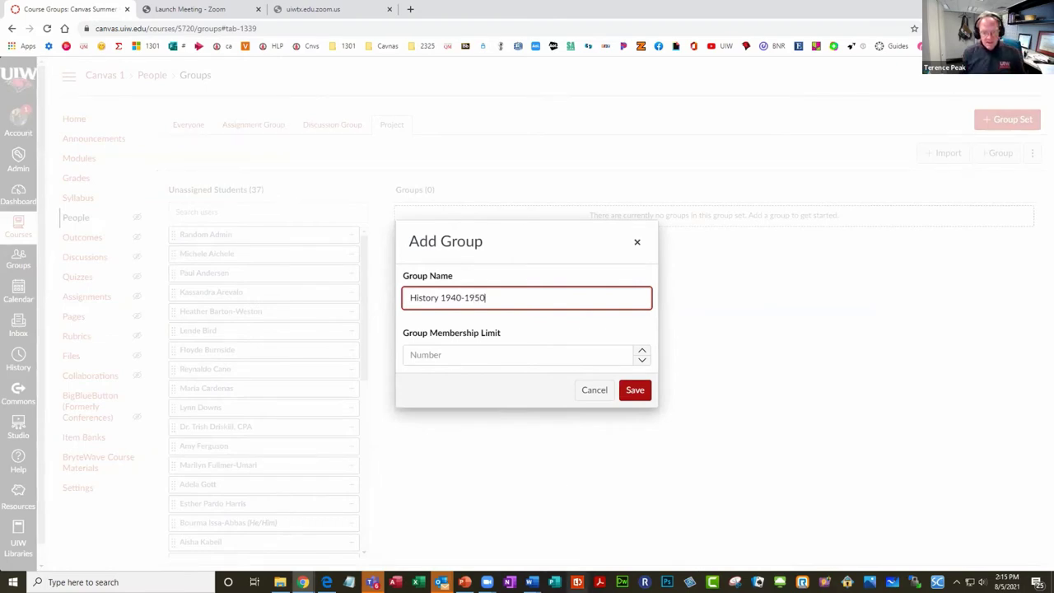
pyautogui.click(641, 360)
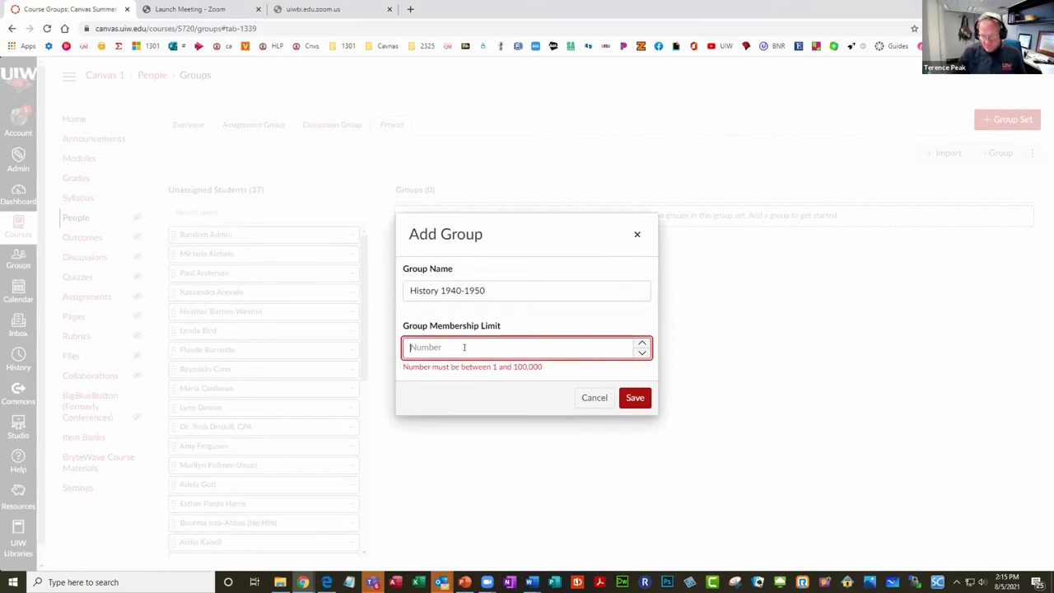
pyautogui.write('6')
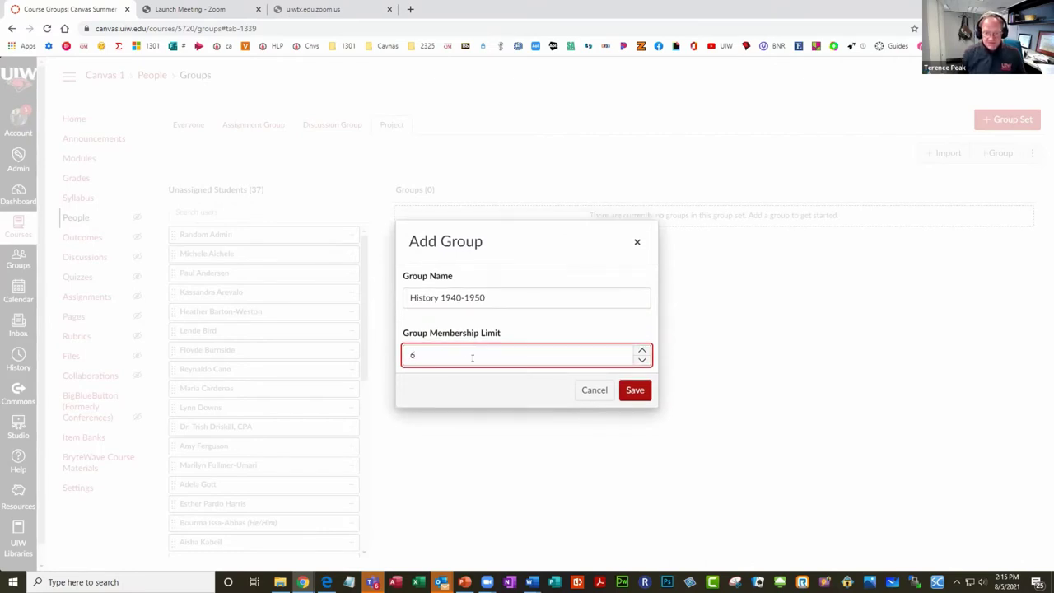
pyautogui.click(634, 389)
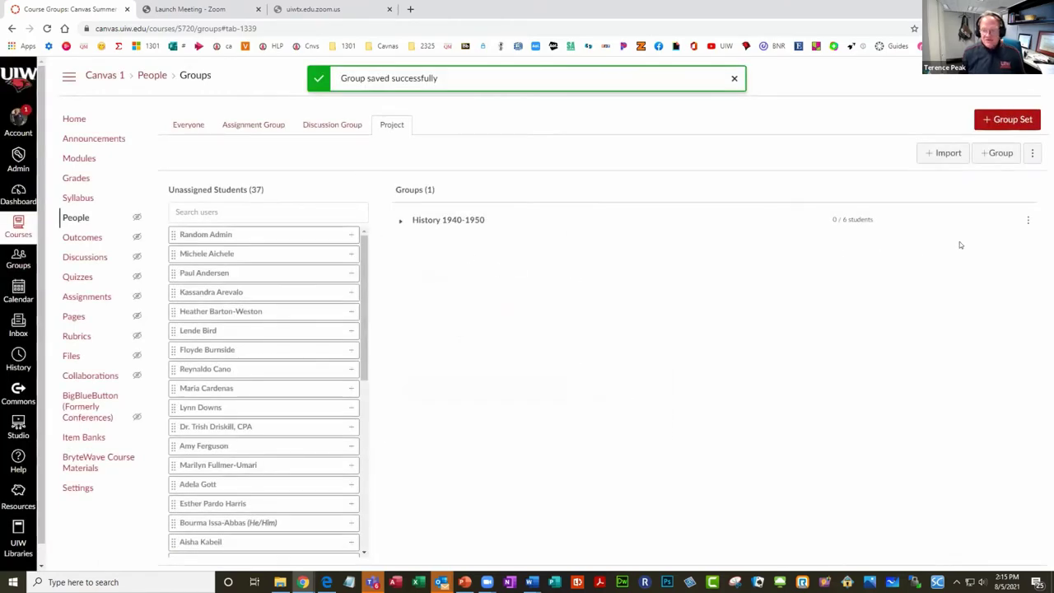
# Add a second group named '1950-1960'.
pyautogui.click(1001, 154)
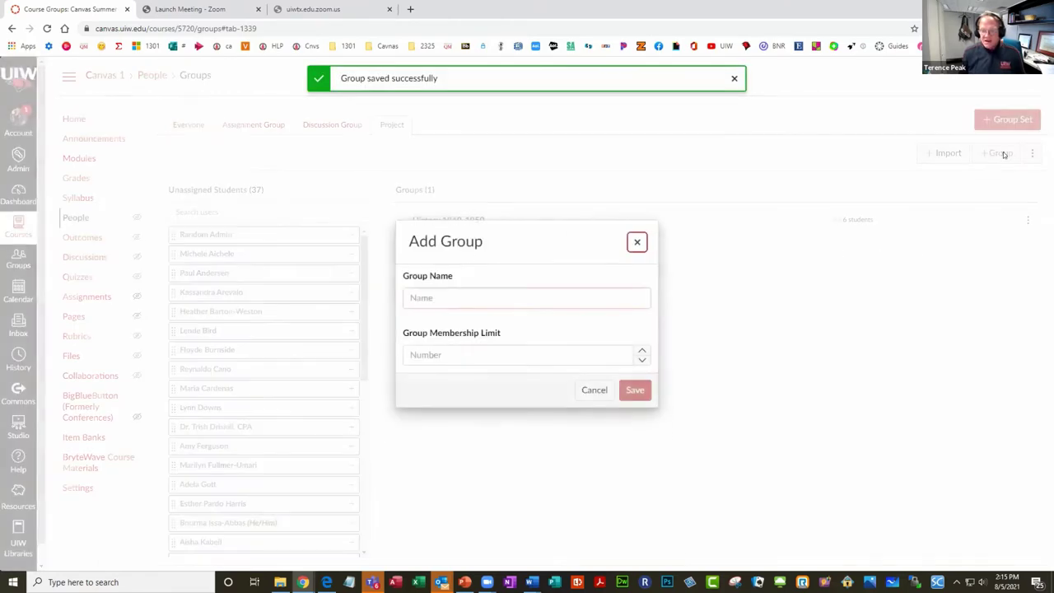
pyautogui.click(482, 294)
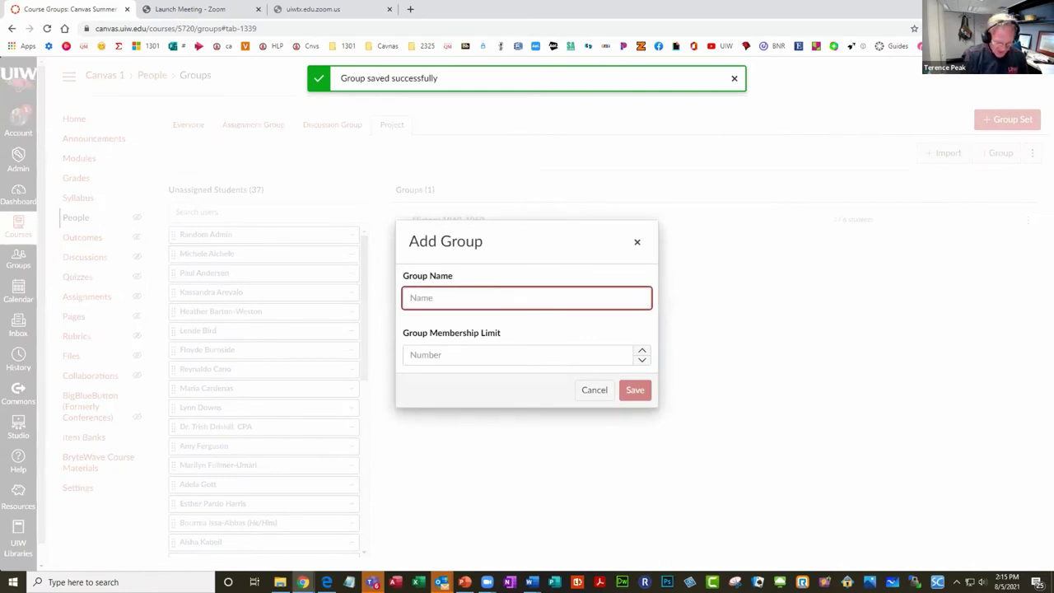
pyautogui.write('19')
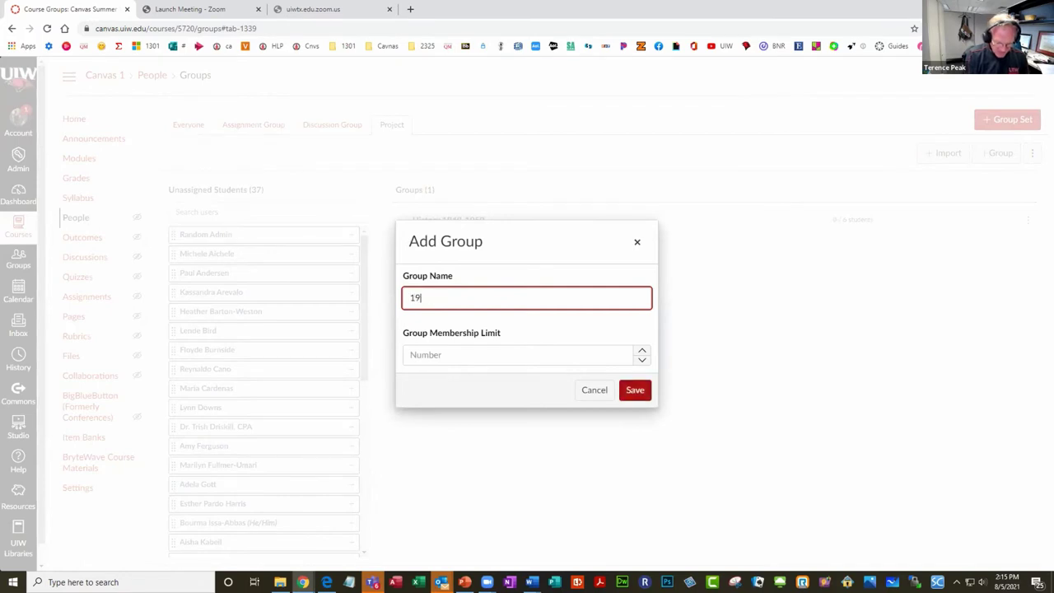
pyautogui.write('50')
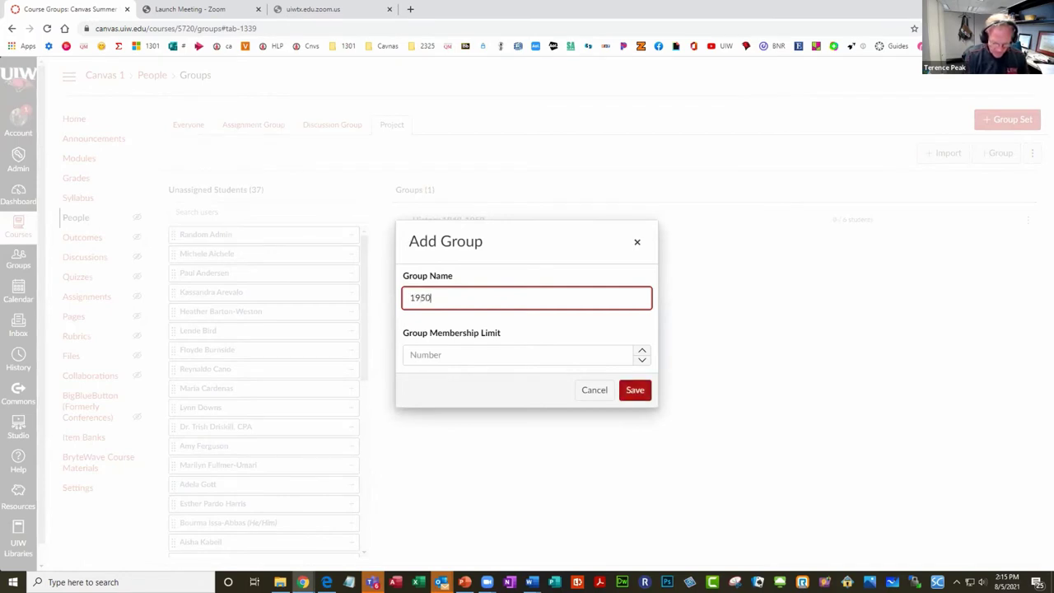
pyautogui.write('-1960')
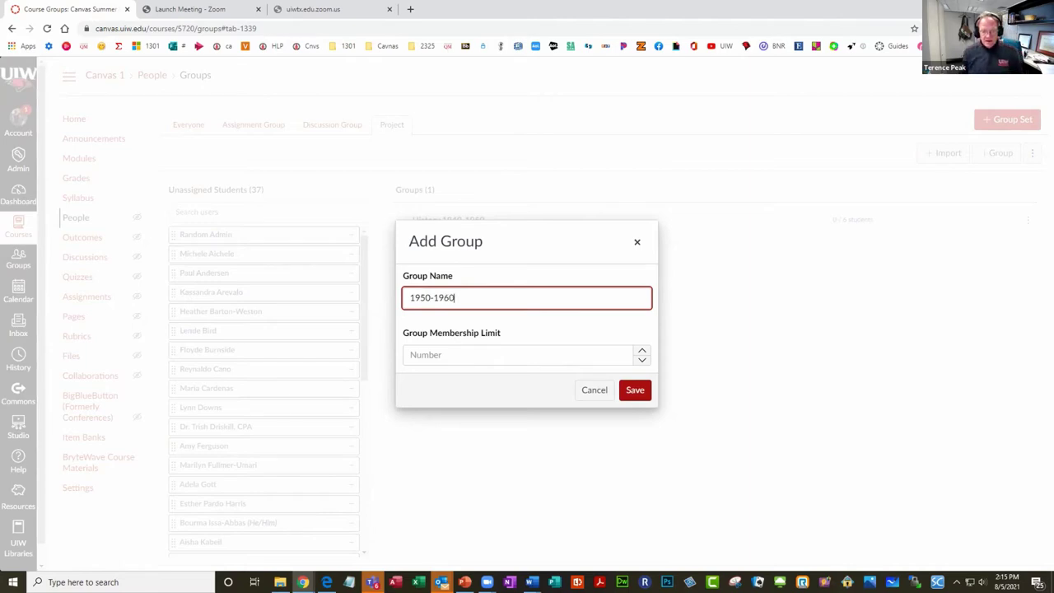
pyautogui.click(634, 392)
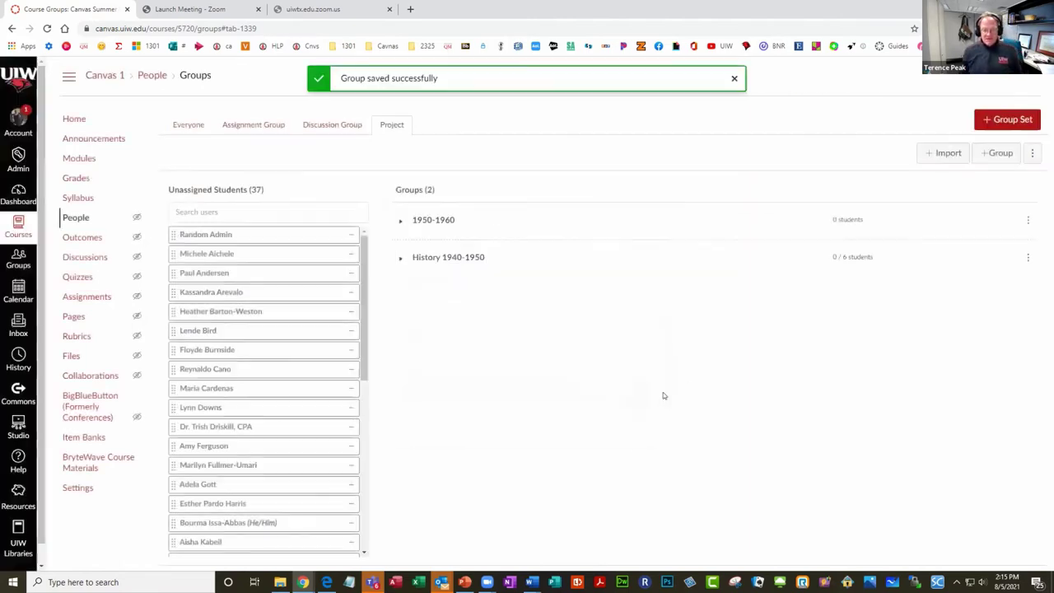
# Drag seven unassigned students in: four to 1950-1960 and three to History 1940-1950.
pyautogui.moveTo(236, 234); pyautogui.dragTo(435, 219)
pyautogui.moveTo(236, 235); pyautogui.dragTo(448, 257)
pyautogui.moveTo(212, 237); pyautogui.dragTo(409, 234)
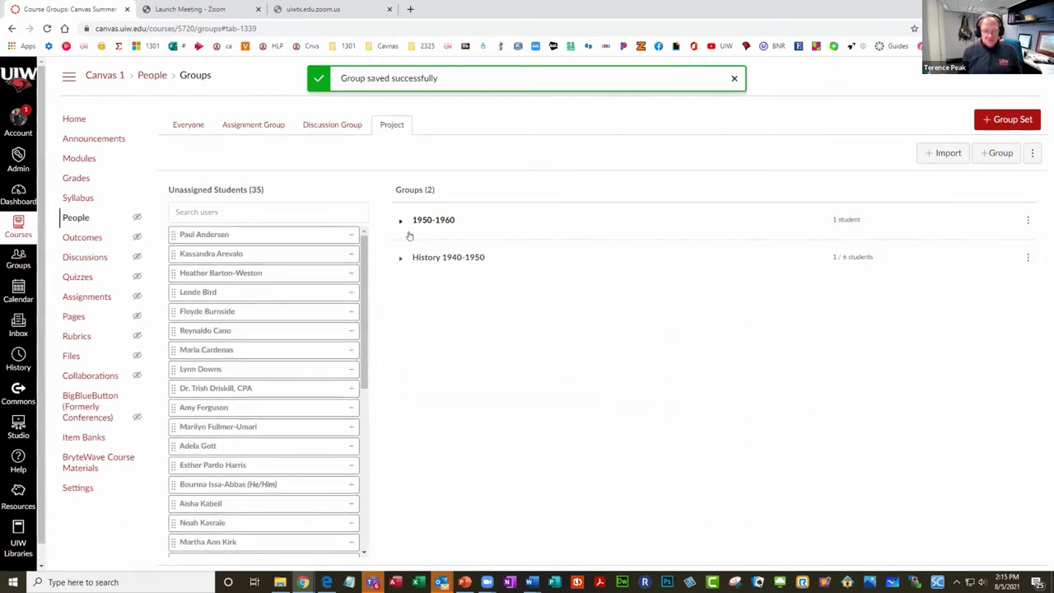
pyautogui.moveTo(244, 252); pyautogui.dragTo(458, 259)
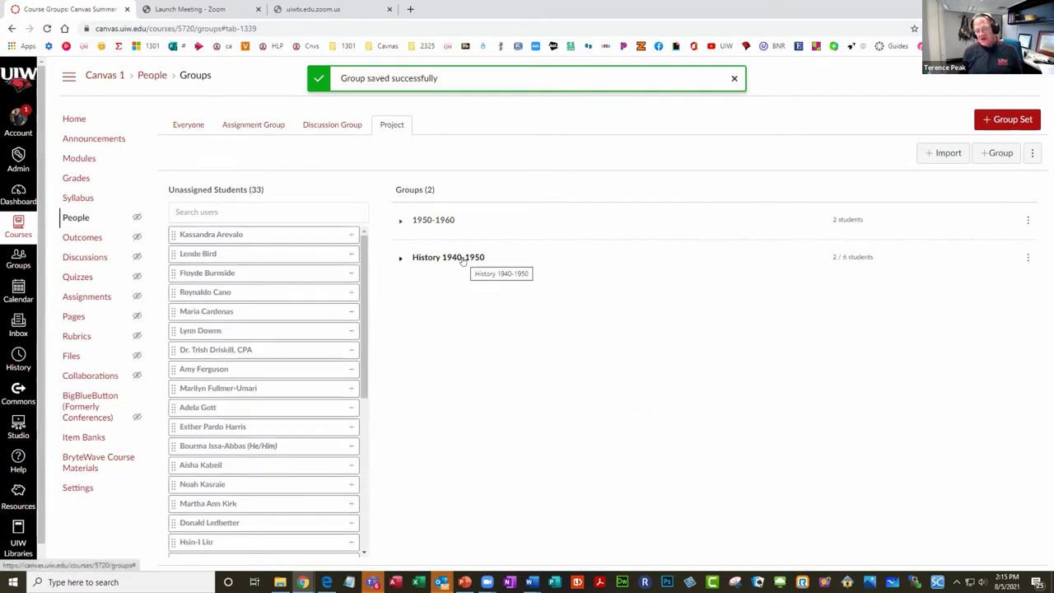
pyautogui.moveTo(236, 234); pyautogui.dragTo(415, 219)
pyautogui.moveTo(262, 253); pyautogui.dragTo(453, 257)
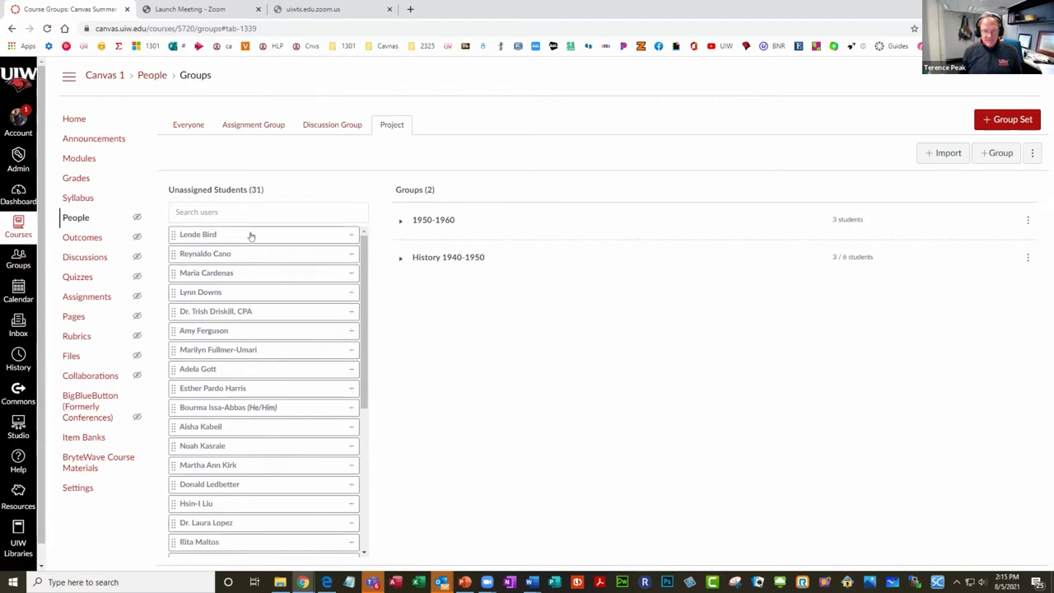
pyautogui.moveTo(236, 235); pyautogui.dragTo(453, 227)
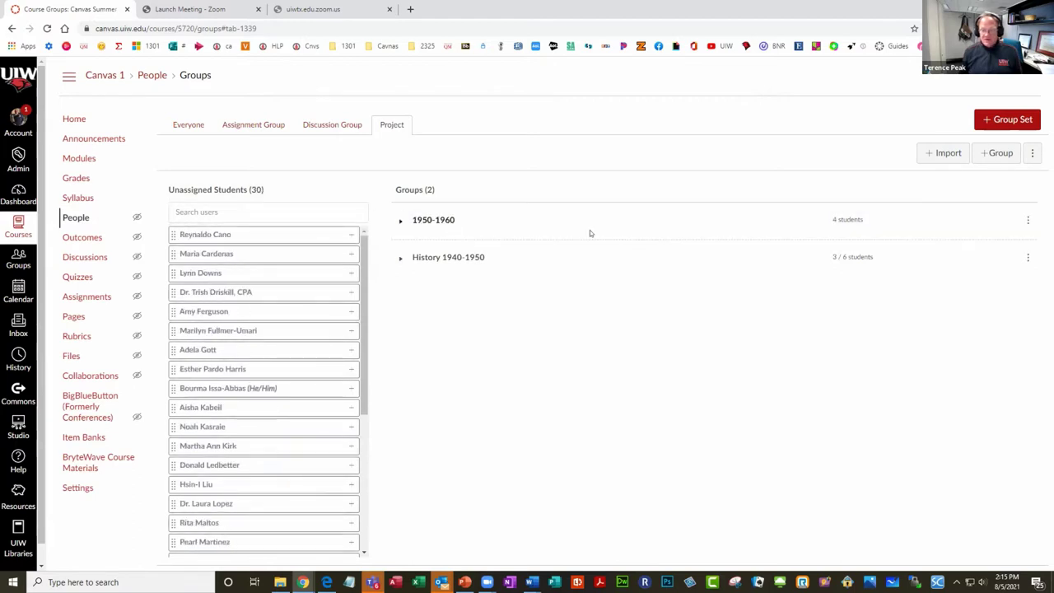
pyautogui.click(1028, 220)
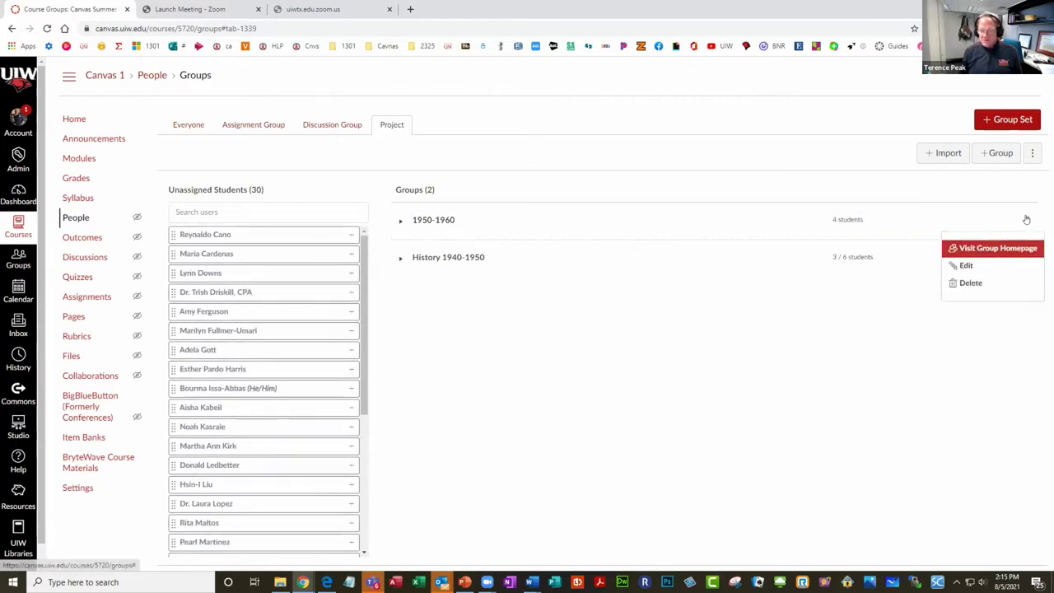
pyautogui.click(975, 265)
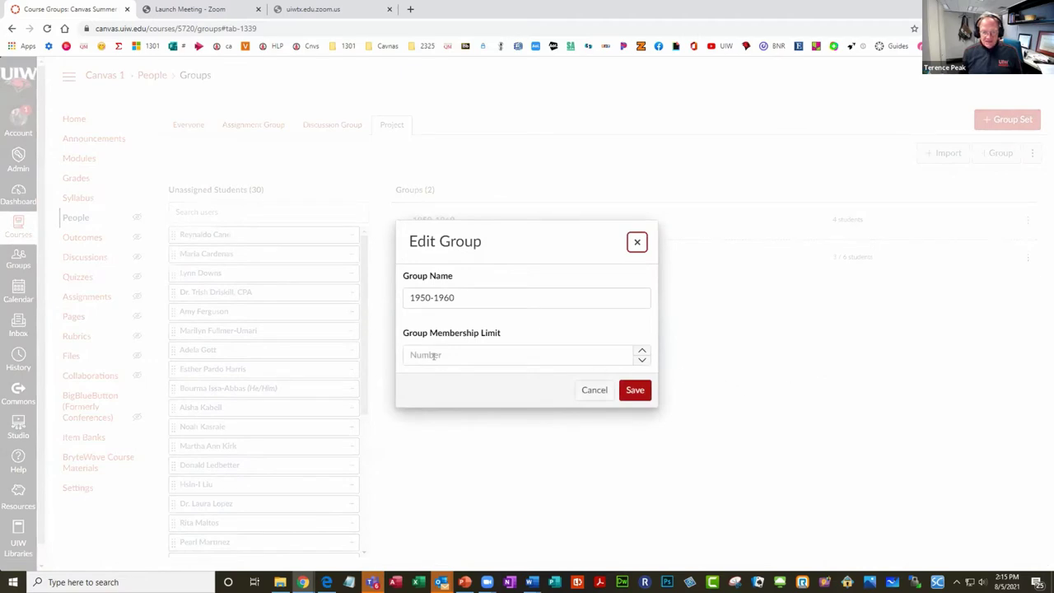
# Enter 6 as the 1950-1960 group's membership limit and save the edit.
pyautogui.click(434, 355)
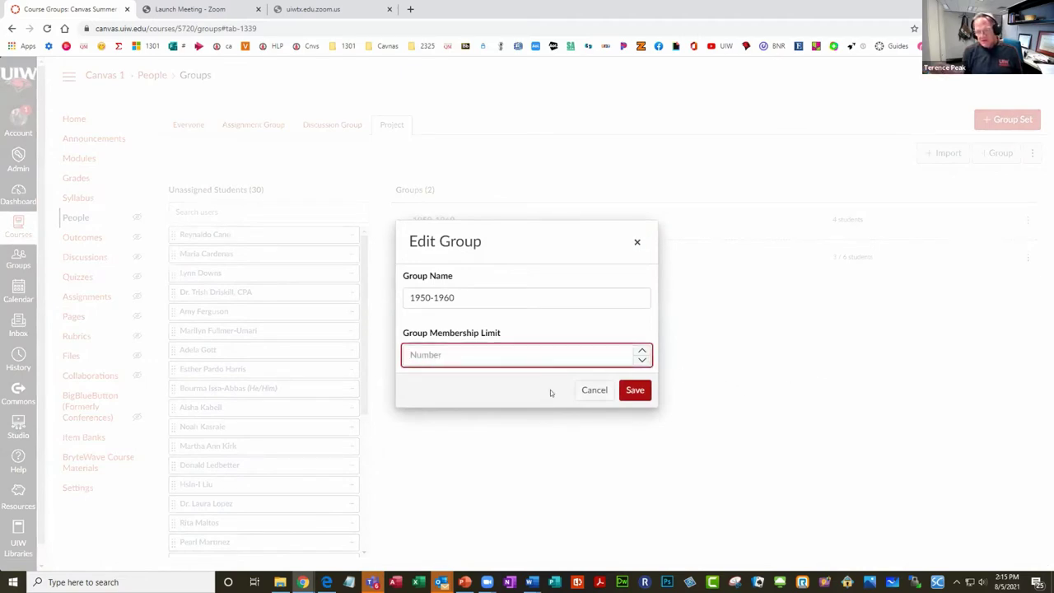
pyautogui.write('6')
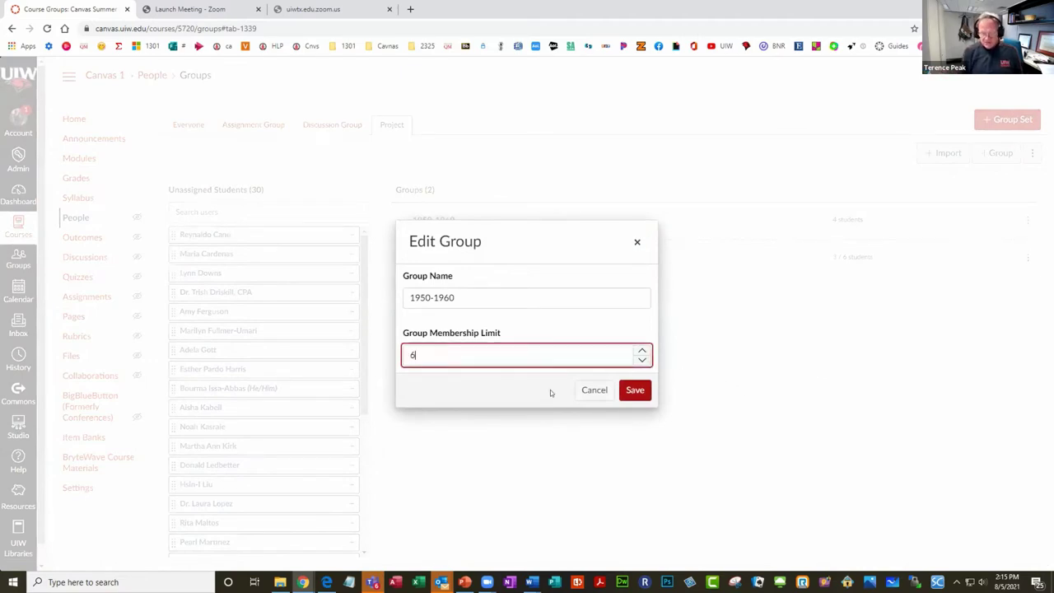
pyautogui.click(635, 390)
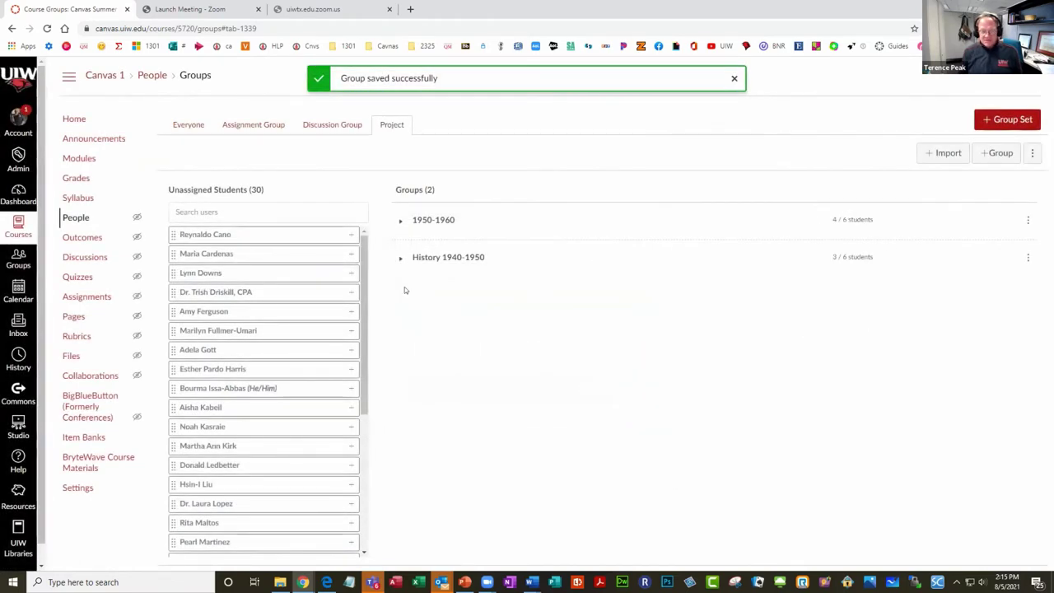
# Drag unassigned students into History 1940-1950 until full at 6/6, and bring 1950-1960 to 5/6.
pyautogui.moveTo(251, 295); pyautogui.dragTo(428, 219)
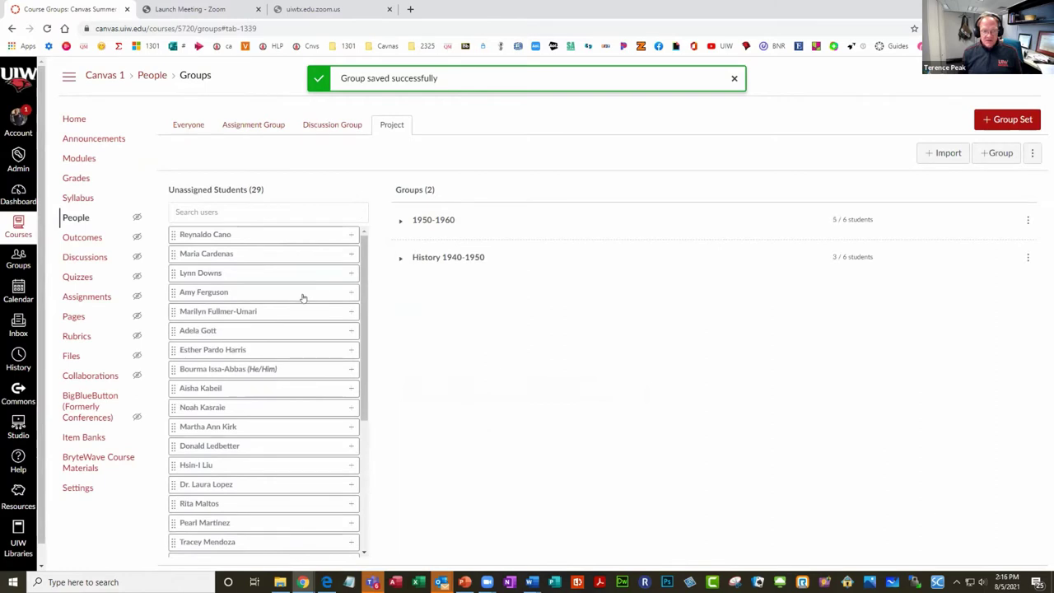
pyautogui.moveTo(301, 296); pyautogui.dragTo(428, 256)
pyautogui.moveTo(315, 271); pyautogui.dragTo(388, 261)
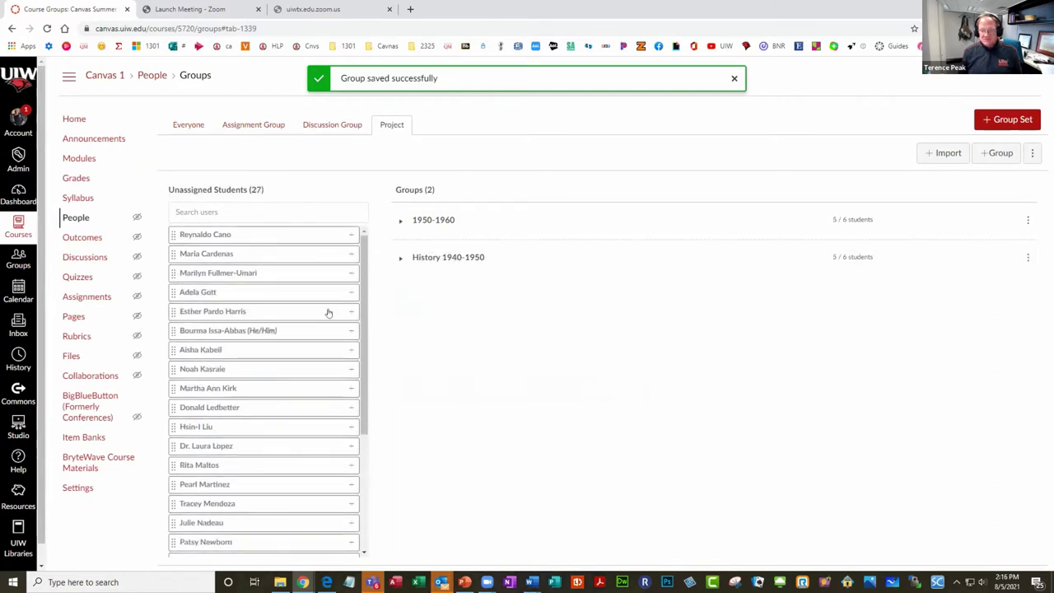
pyautogui.moveTo(329, 311); pyautogui.dragTo(518, 247)
pyautogui.moveTo(382, 309); pyautogui.dragTo(460, 241)
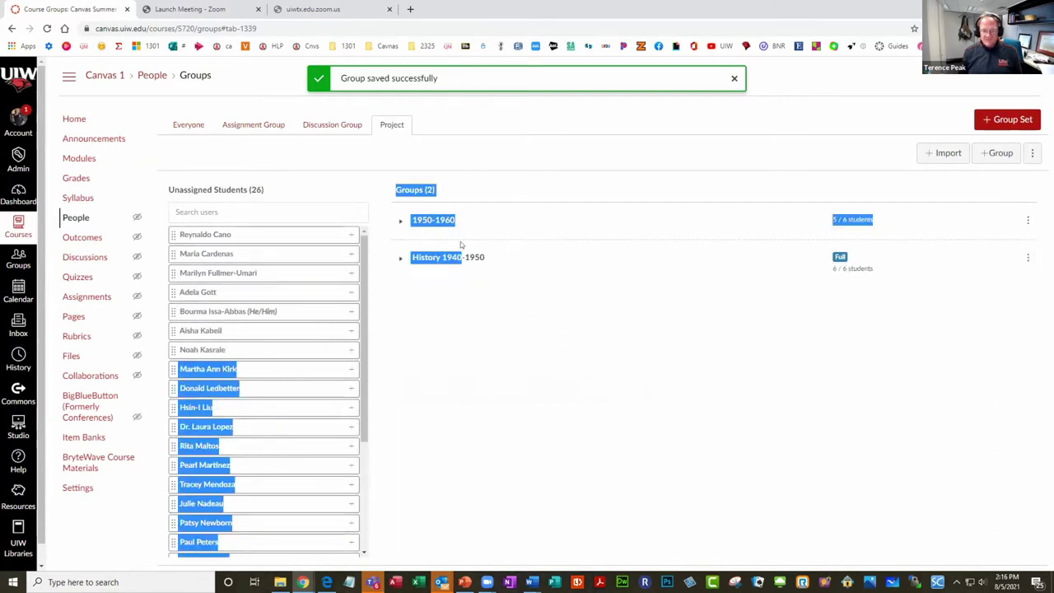
pyautogui.click(549, 352)
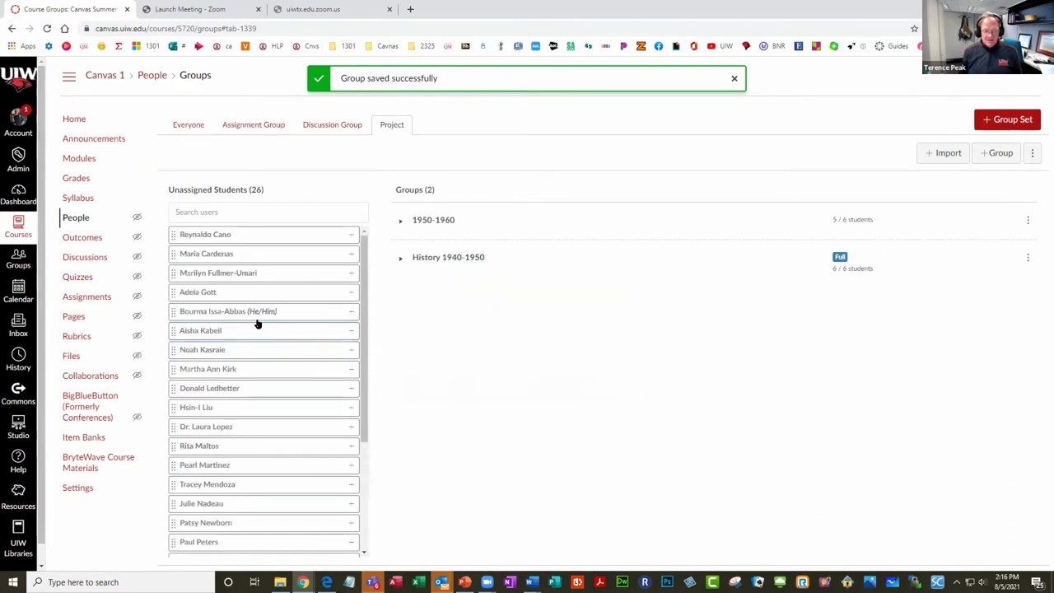
pyautogui.moveTo(258, 322); pyautogui.dragTo(445, 221)
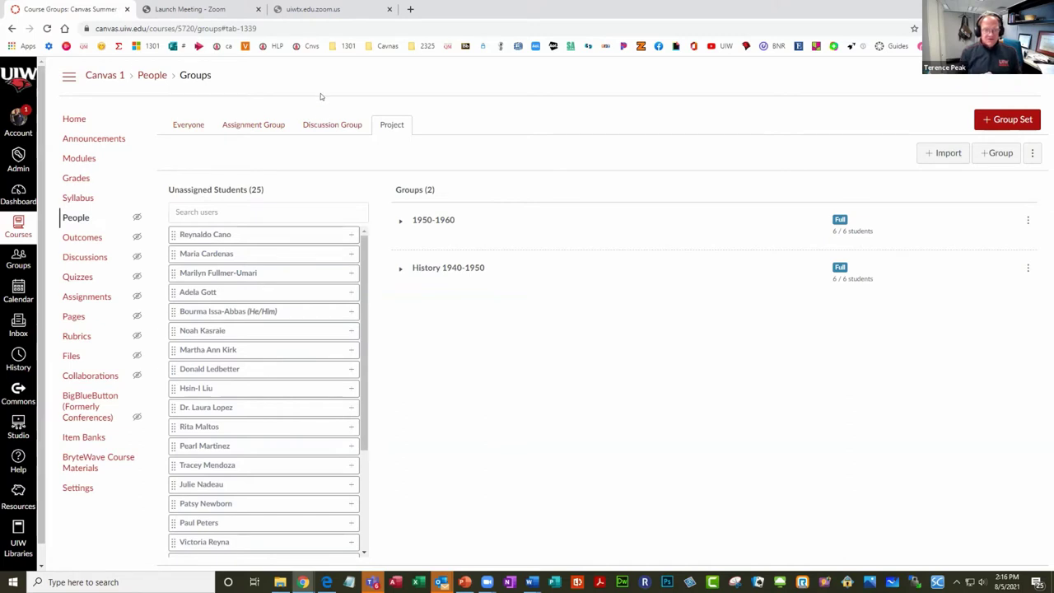
# Switch between the Assignment Group and Discussion Group sets, ending on Discussion Group's six groups.
pyautogui.click(320, 125)
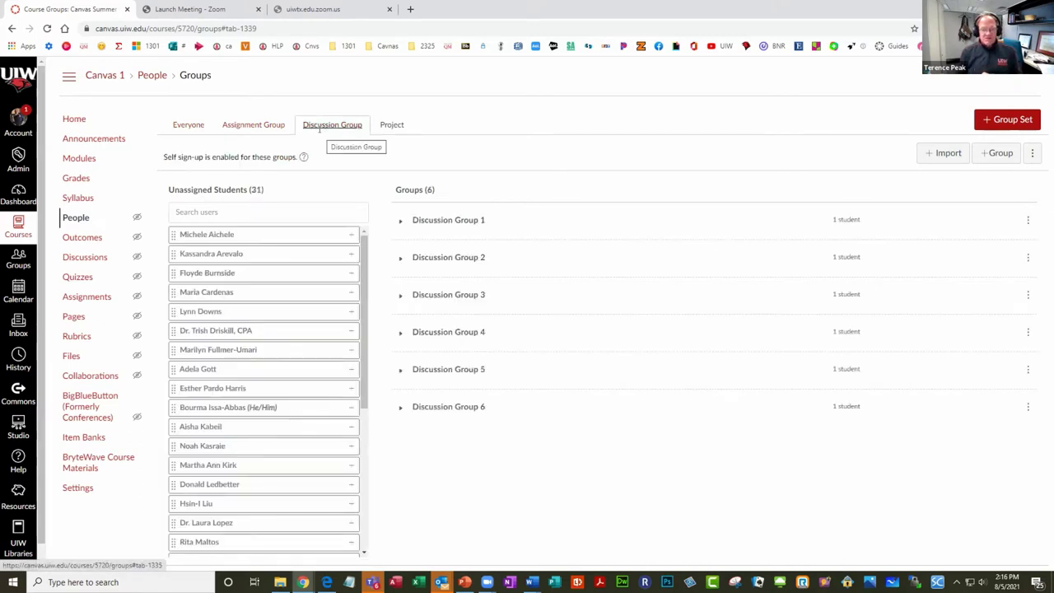
pyautogui.click(241, 123)
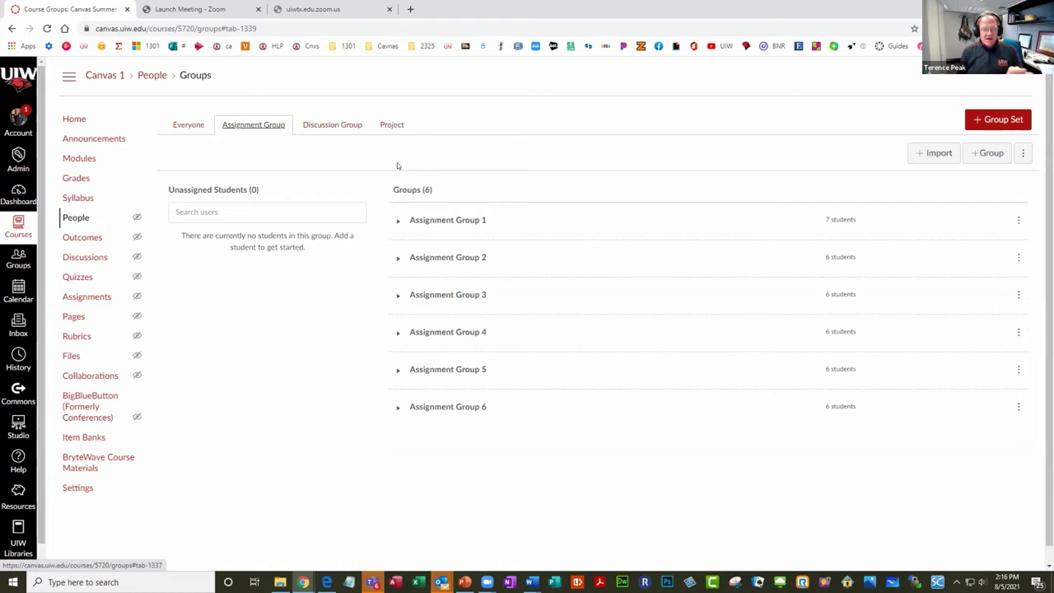
pyautogui.click(330, 127)
pyautogui.click(259, 126)
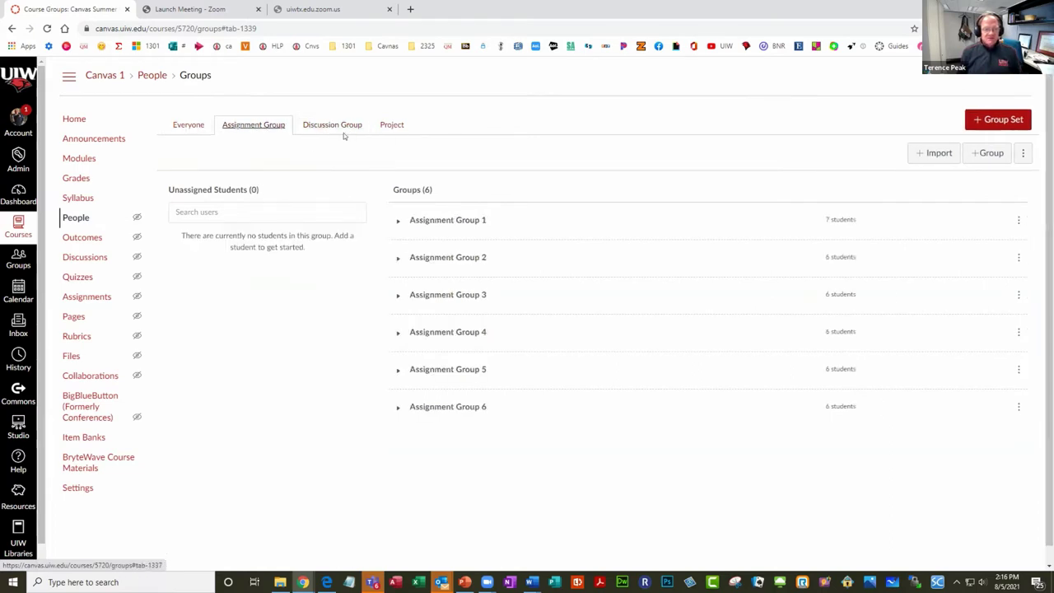
pyautogui.click(333, 125)
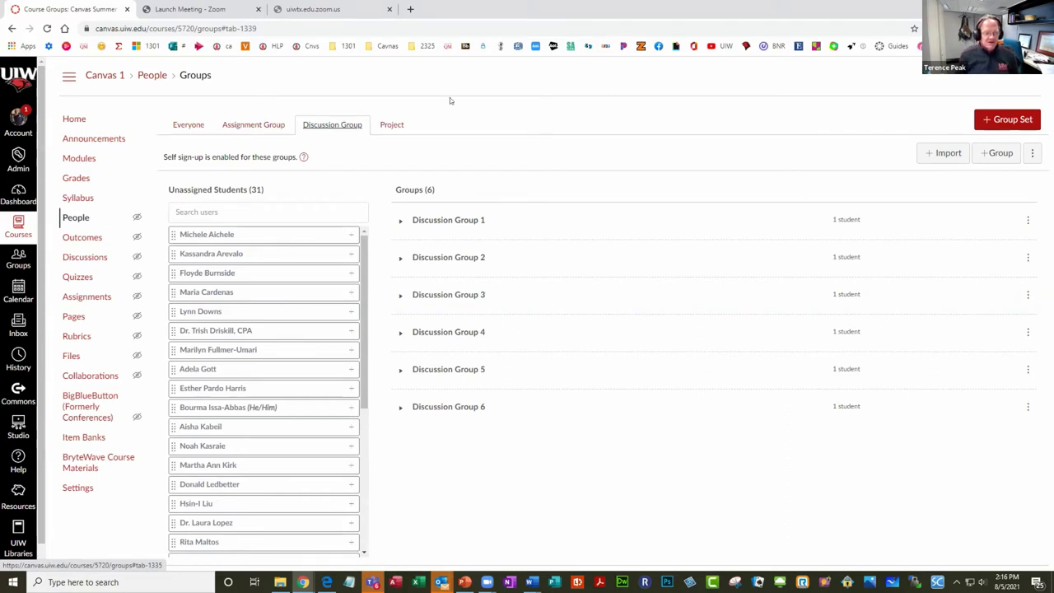
# Create a new course assignment and name it 'History Assignment'.
pyautogui.click(91, 298)
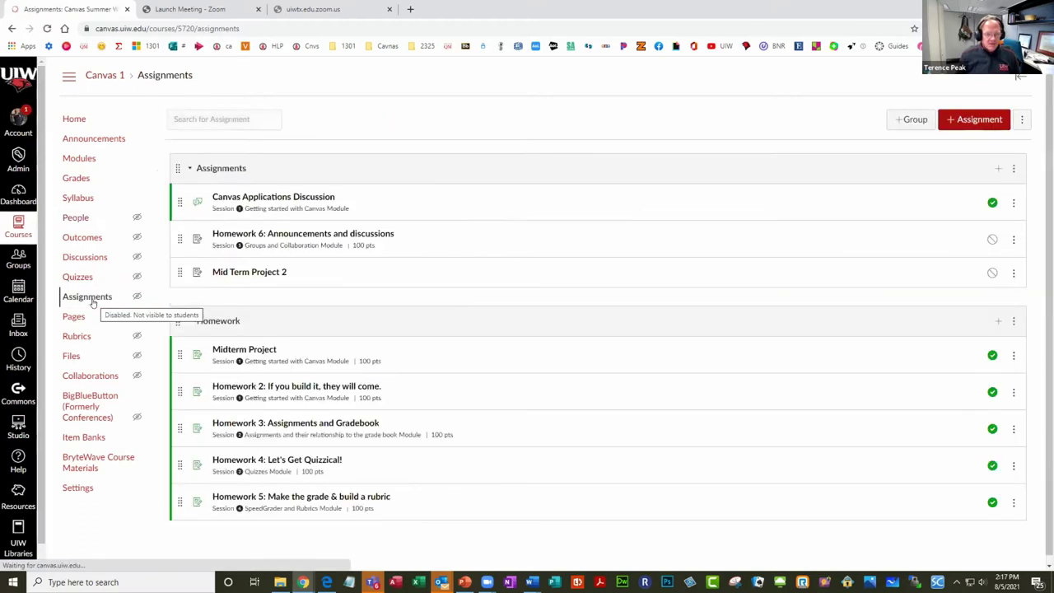
pyautogui.click(976, 125)
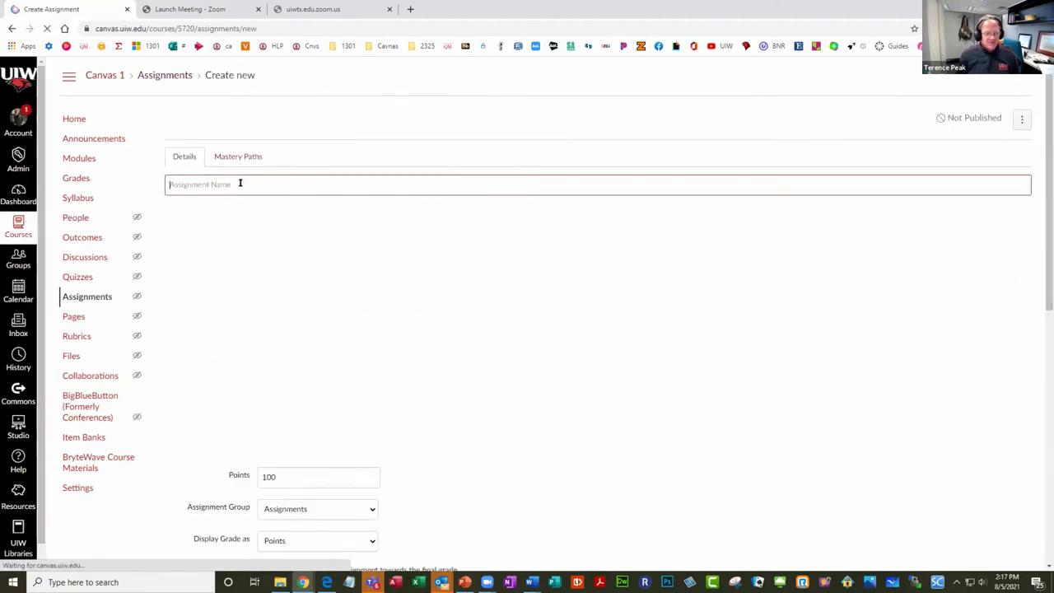
pyautogui.click(240, 182)
pyautogui.write('Ho')
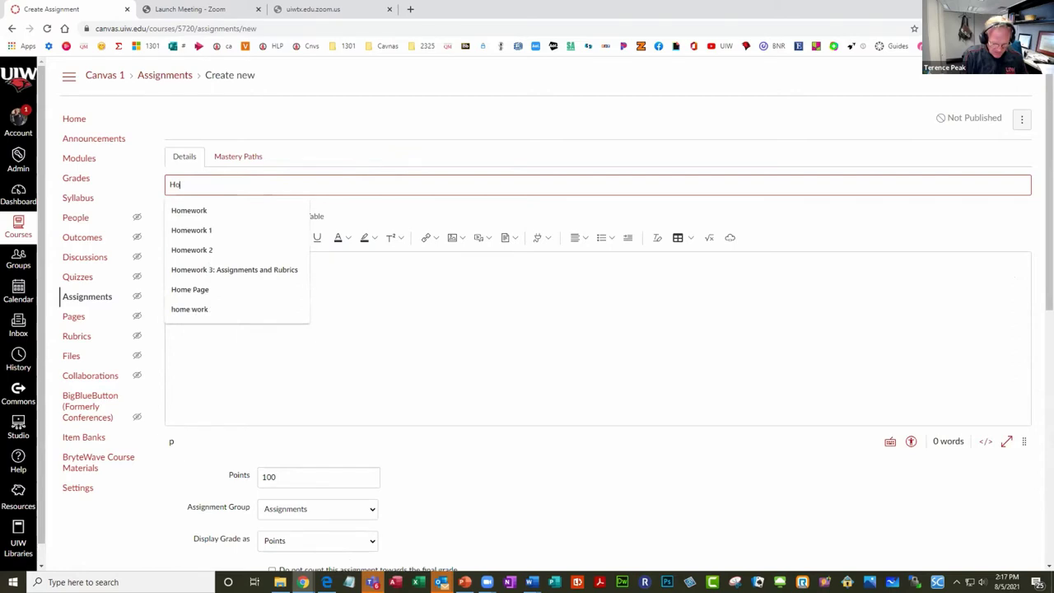
pyautogui.press('BackSpace')
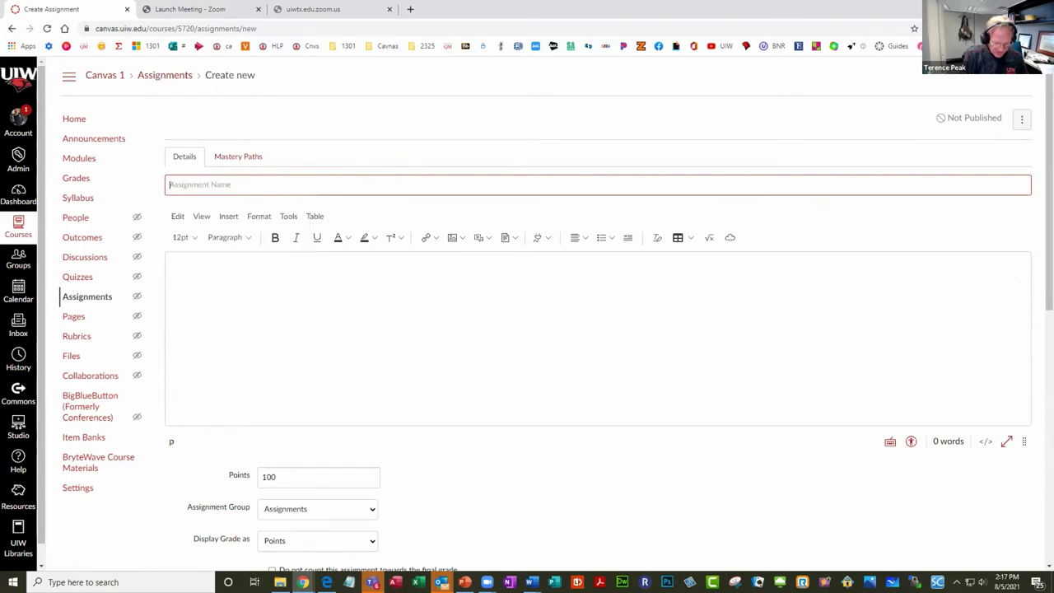
pyautogui.write('W')
pyautogui.press('BackSpace')
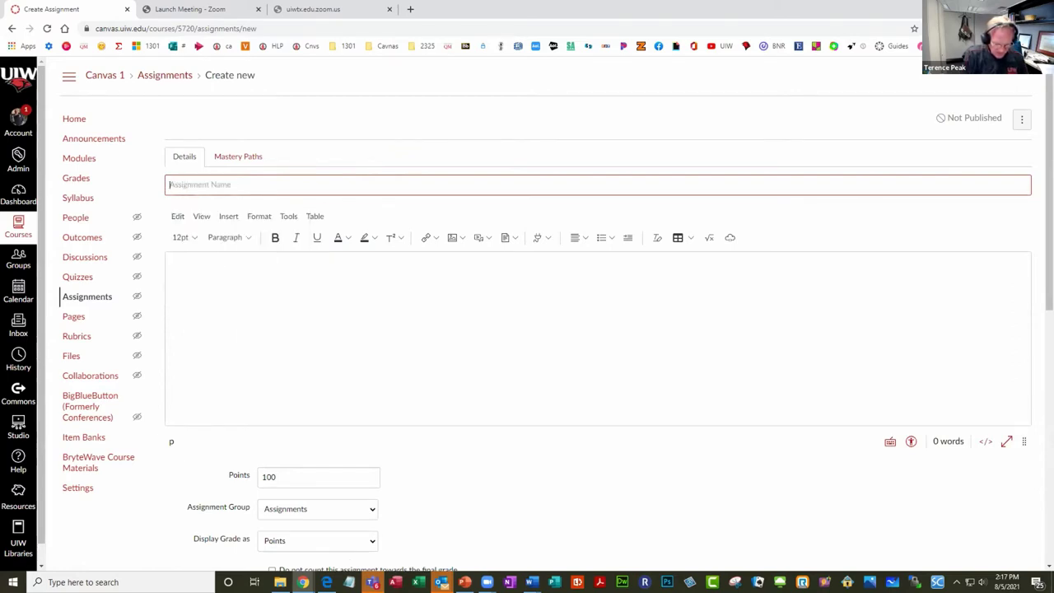
pyautogui.write('H')
pyautogui.press('BackSpace')
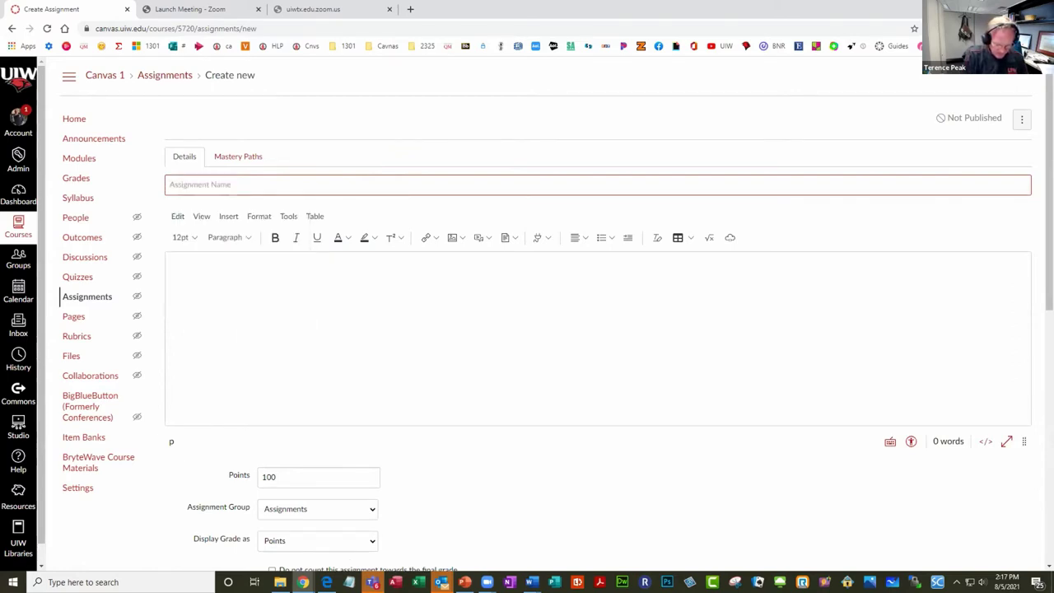
pyautogui.write('History As')
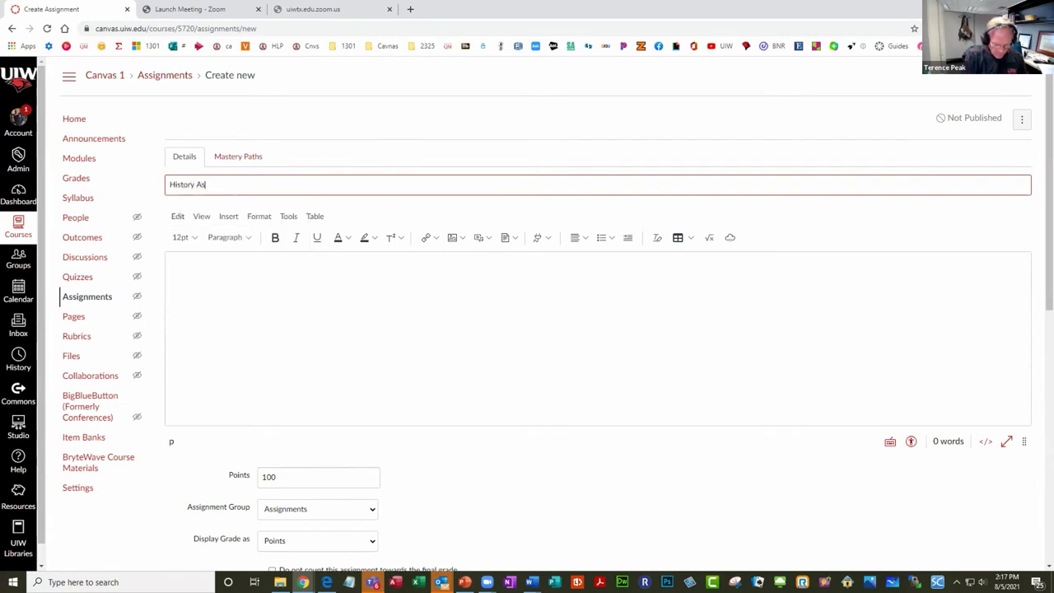
pyautogui.write('signment')
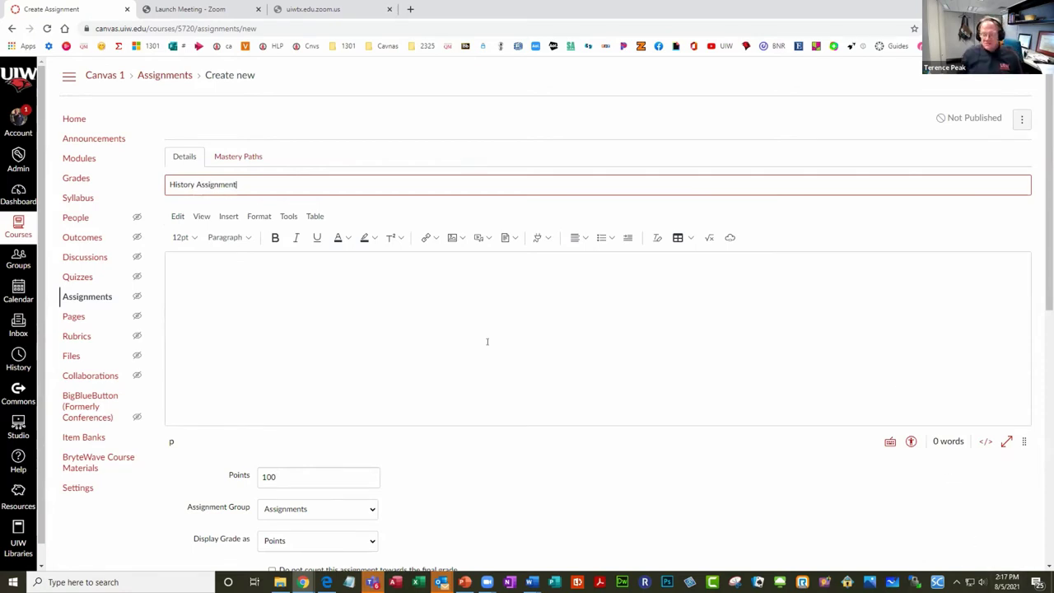
pyautogui.click(503, 364)
pyautogui.scroll(-5, 473, 387)
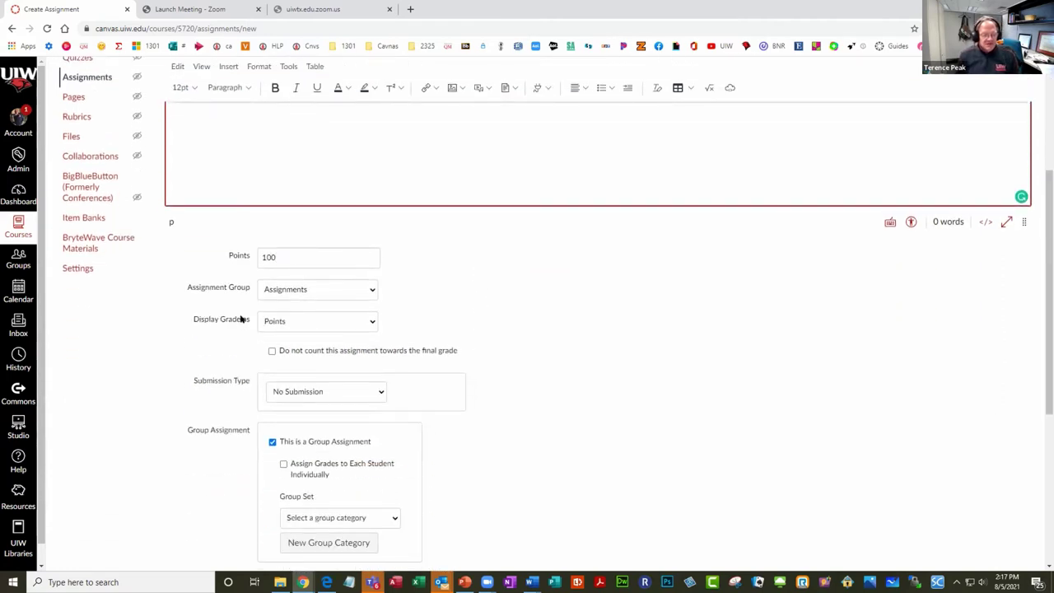
pyautogui.moveTo(178, 287); pyautogui.dragTo(442, 276)
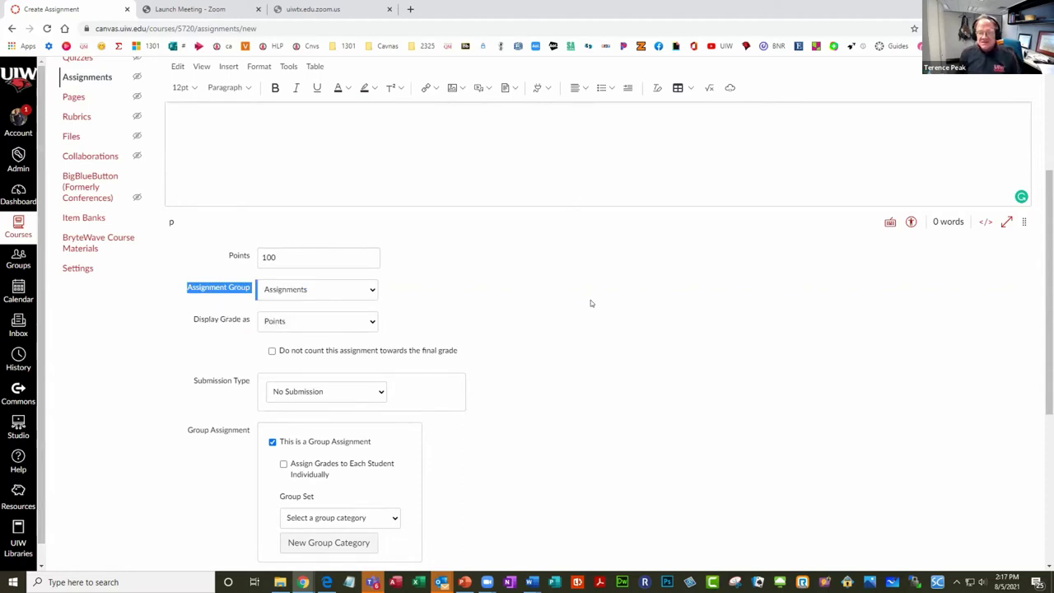
pyautogui.scroll(3, 544, 299)
pyautogui.scroll(-1, 494, 395)
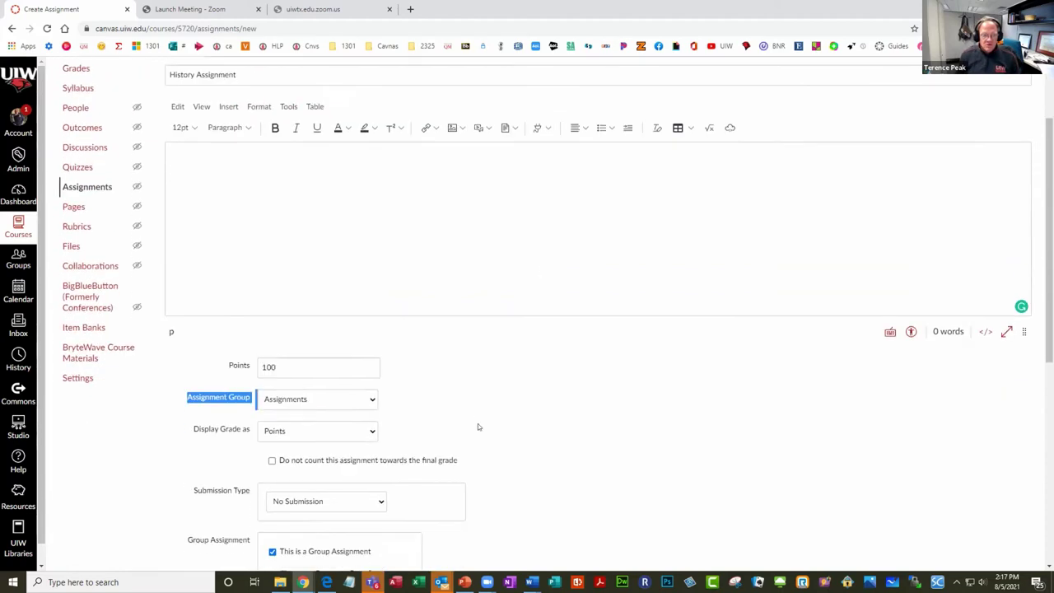
pyautogui.click(474, 407)
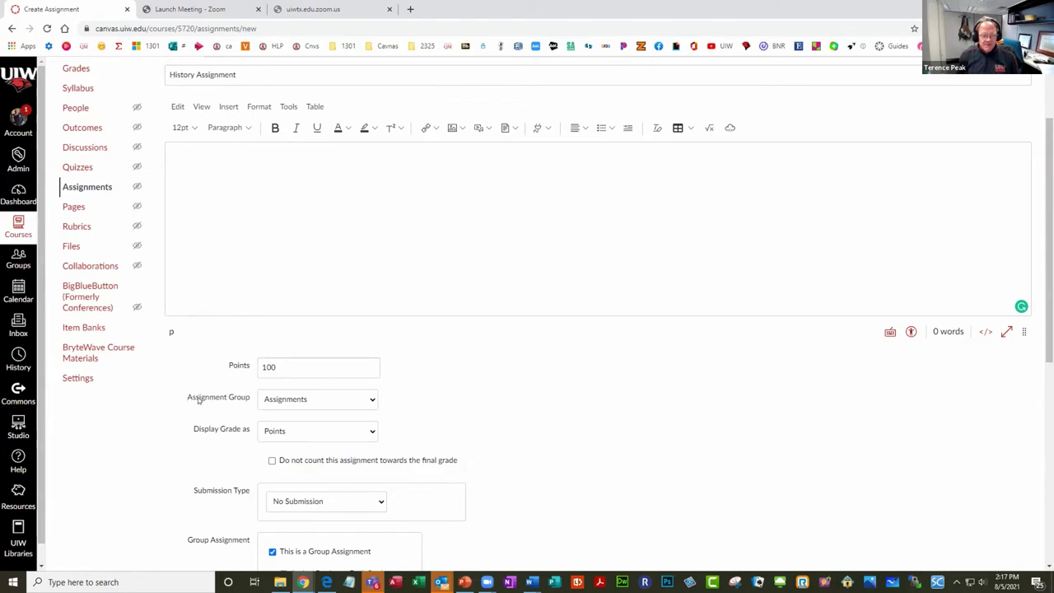
pyautogui.moveTo(192, 398); pyautogui.dragTo(250, 400)
pyautogui.moveTo(184, 397); pyautogui.dragTo(251, 397)
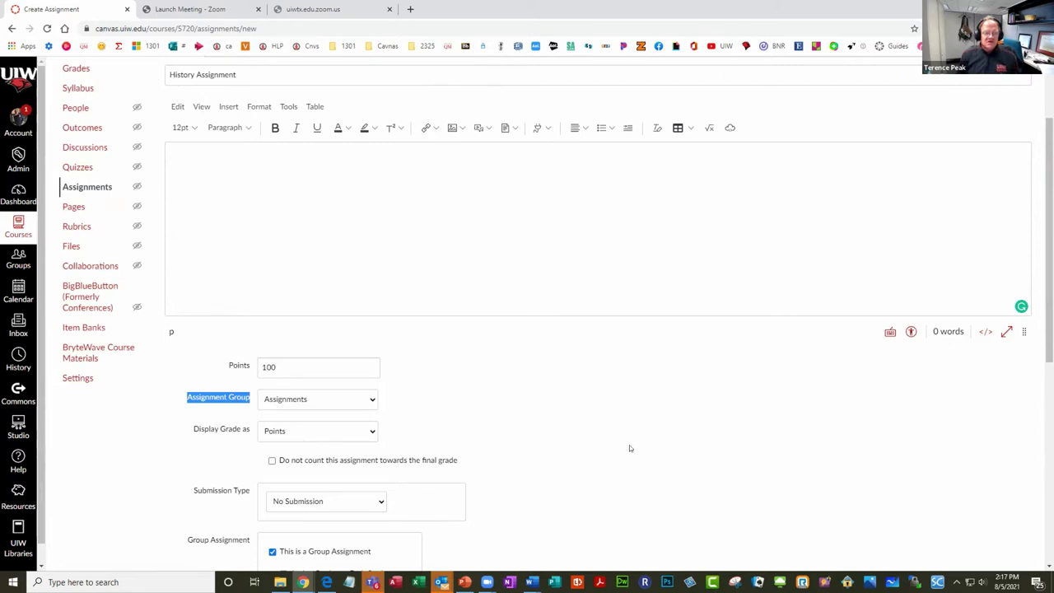
pyautogui.click(363, 453)
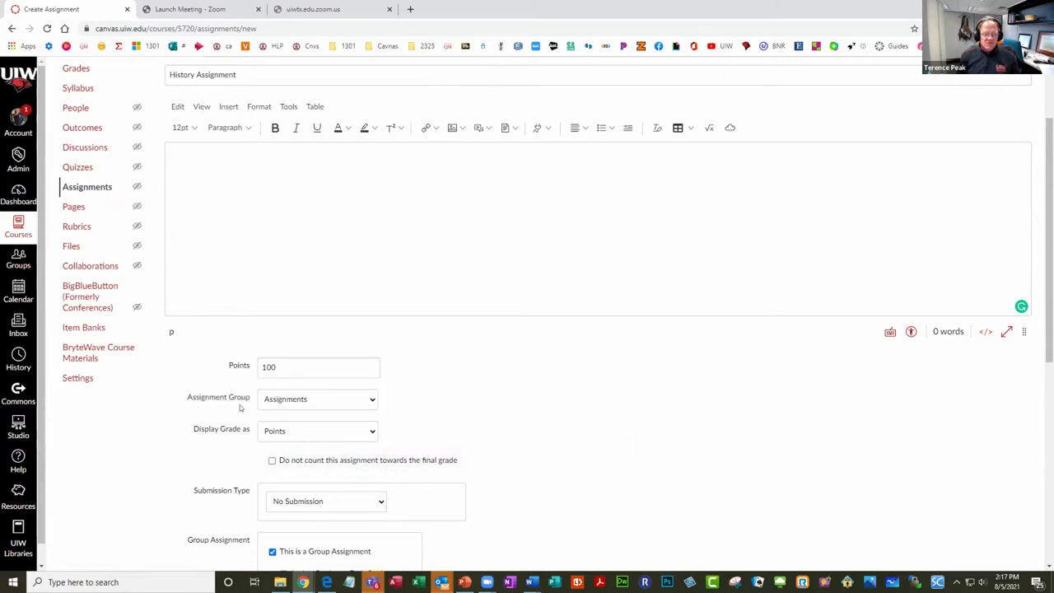
pyautogui.click(216, 398)
pyautogui.scroll(-3, 697, 381)
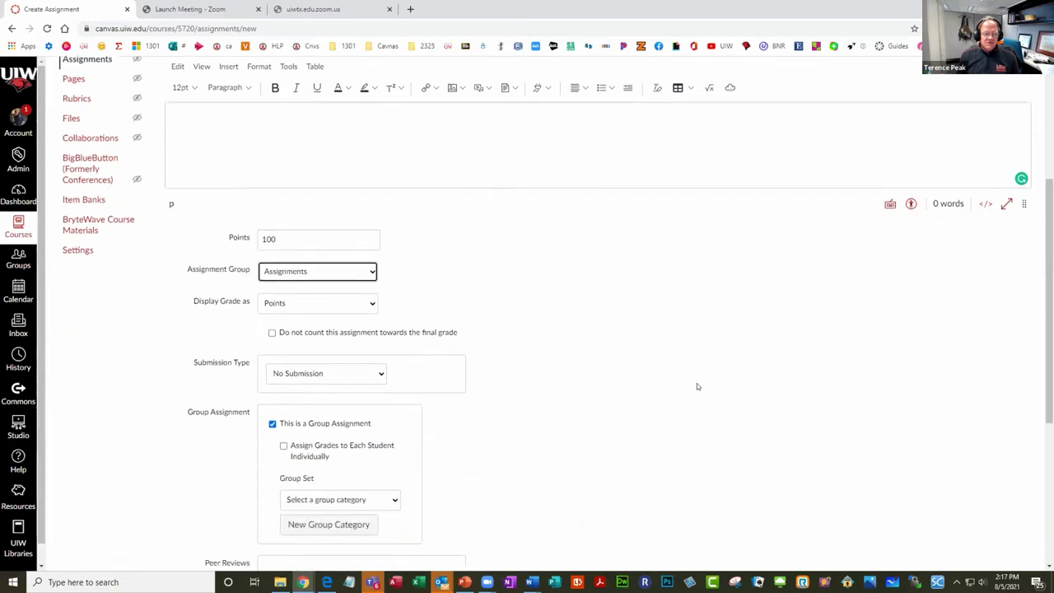
pyautogui.scroll(-2, 696, 382)
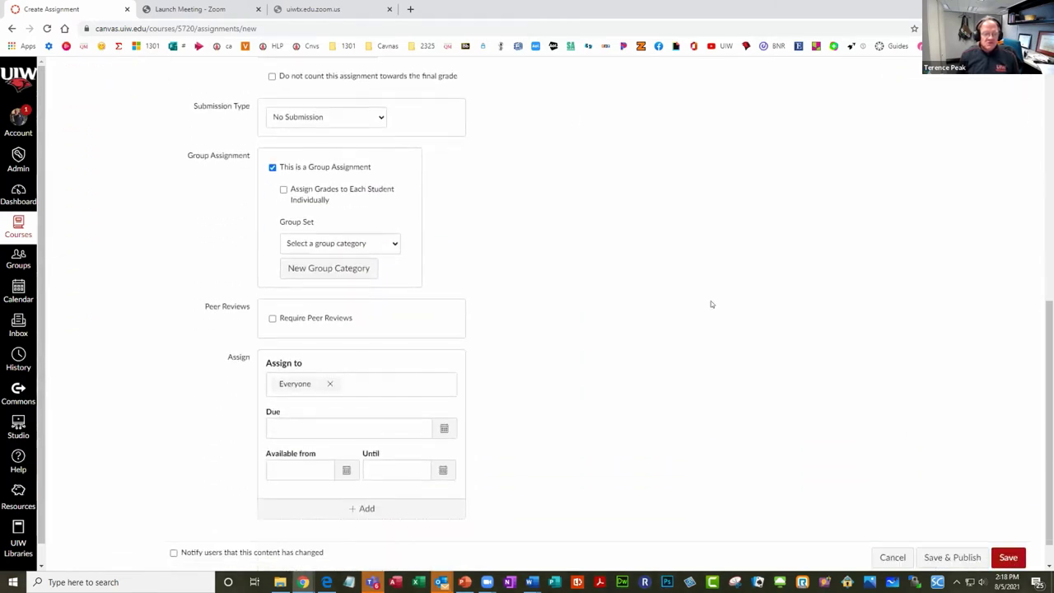
# Make History Assignment a group assignment using the Assignment Group set and save it.
pyautogui.click(271, 167)
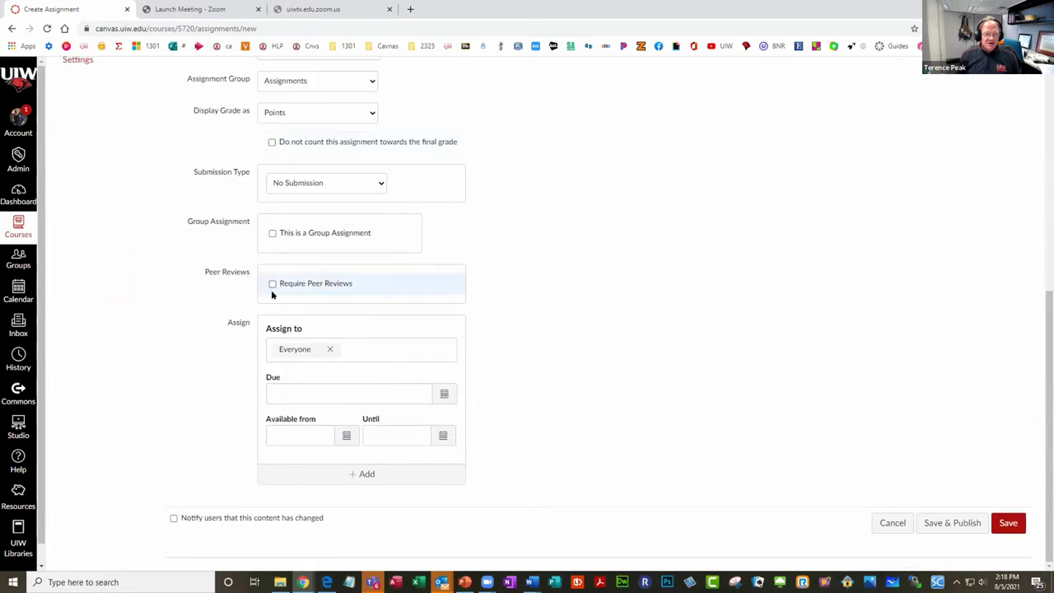
pyautogui.click(271, 234)
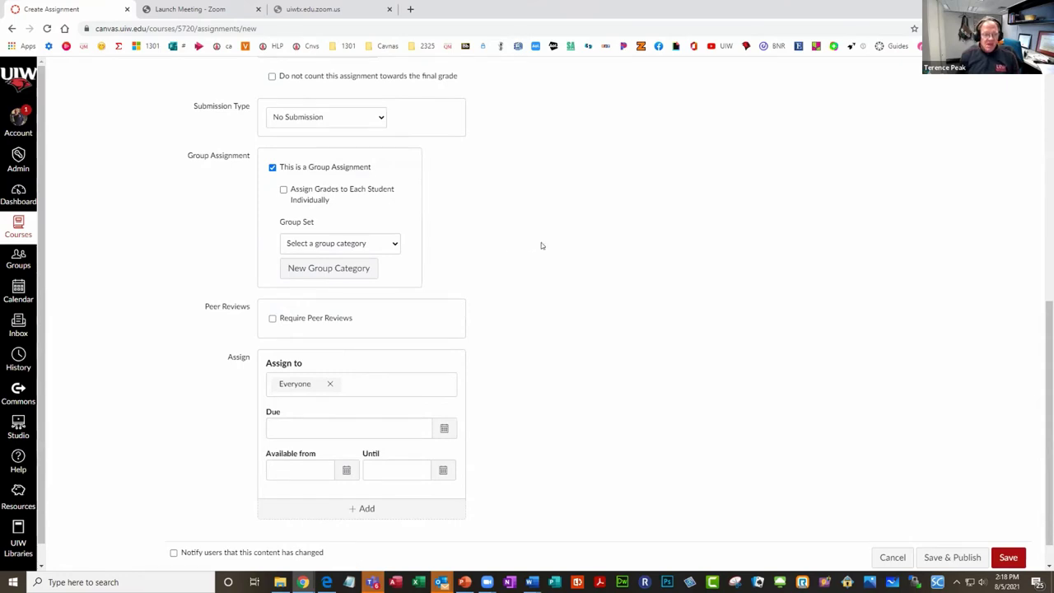
pyautogui.click(393, 245)
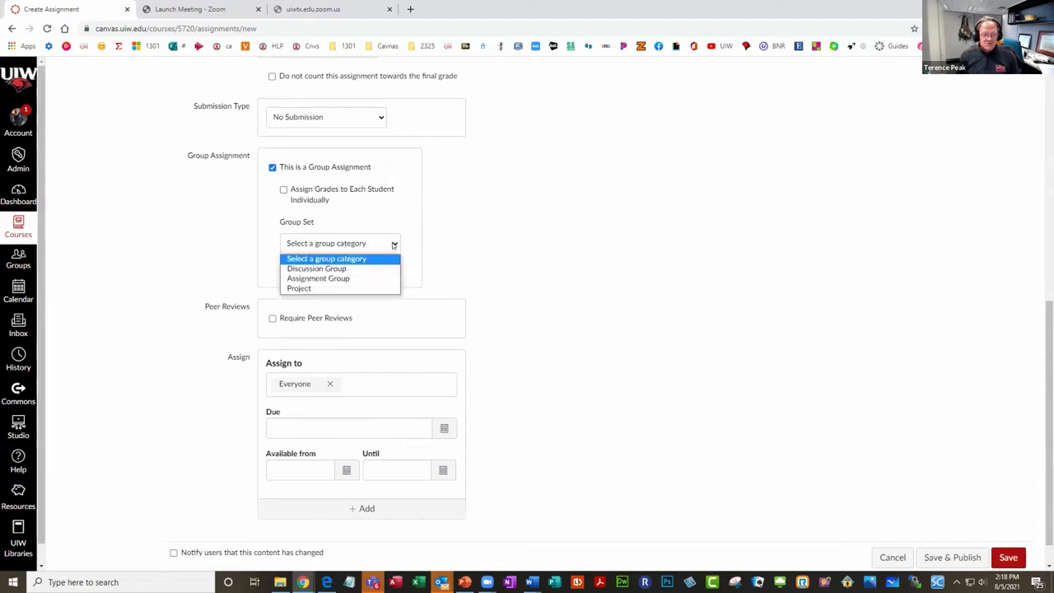
pyautogui.click(346, 279)
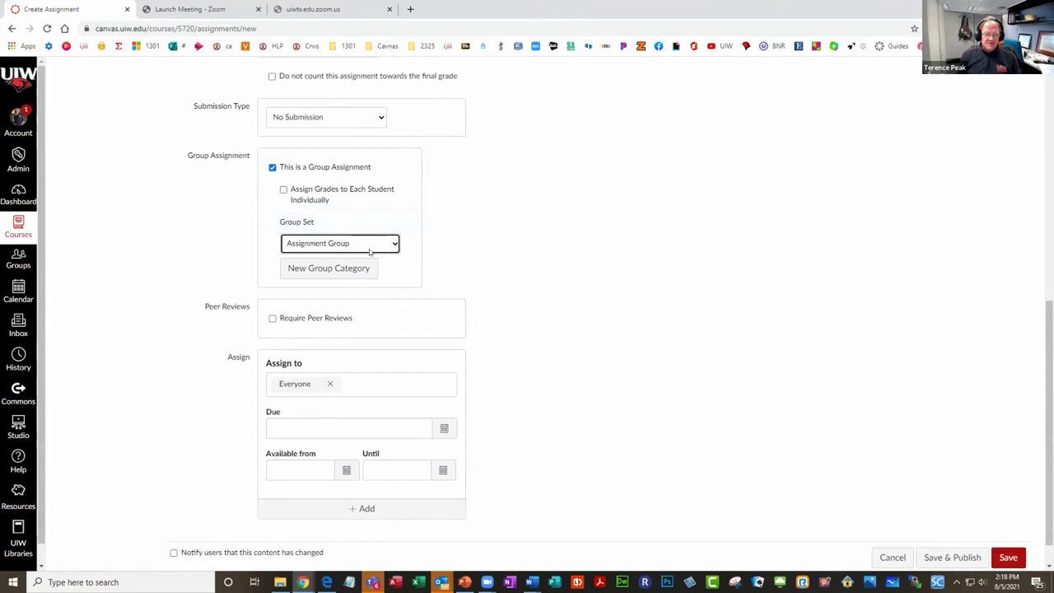
pyautogui.click(1009, 558)
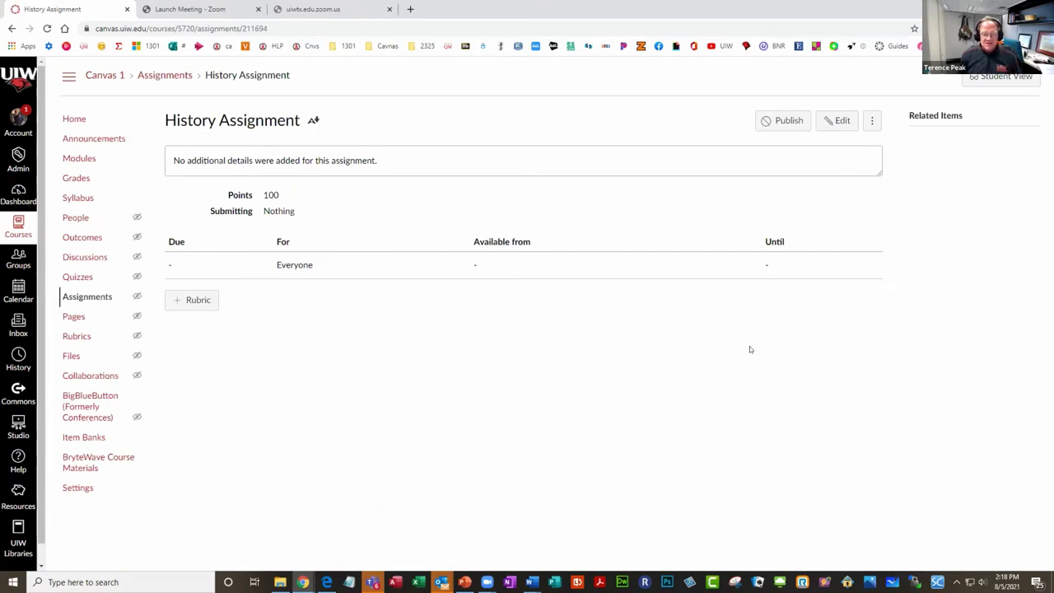
# Re-save History Assignment from its edit page and return to the Assignments list.
pyautogui.click(842, 121)
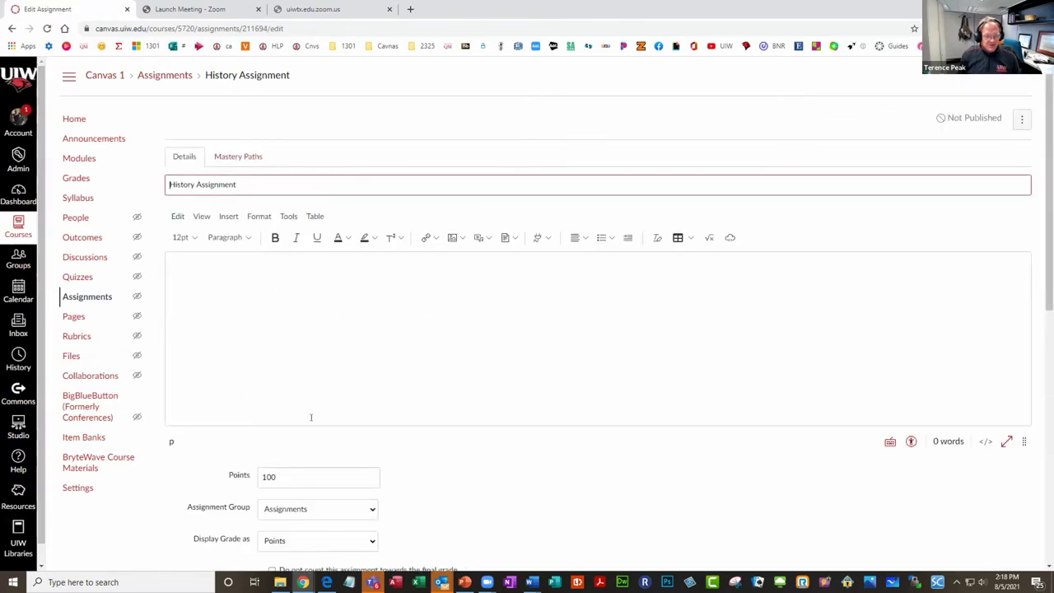
pyautogui.scroll(-6, 329, 449)
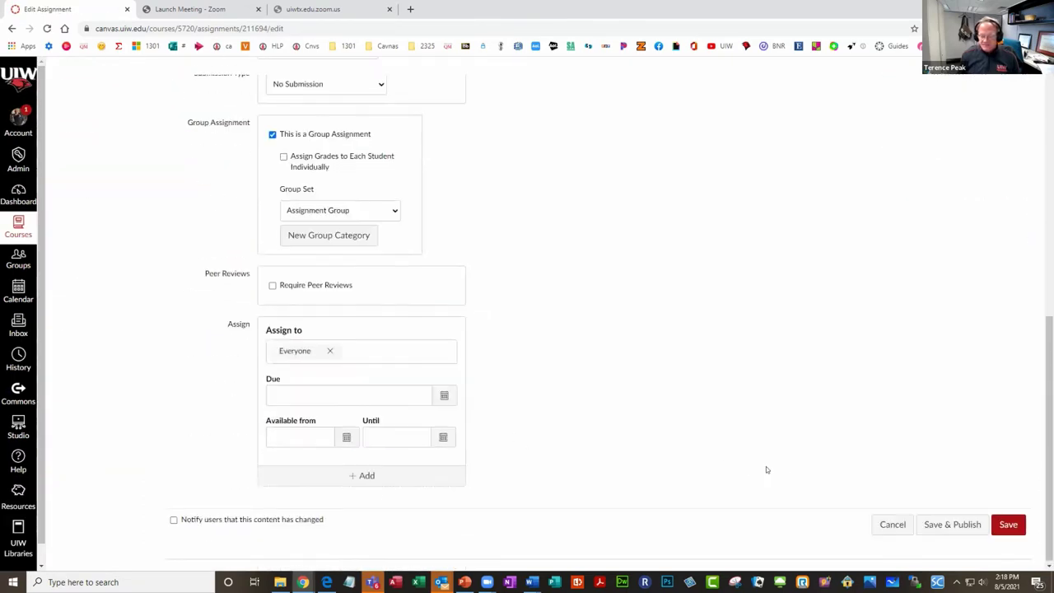
pyautogui.click(1003, 525)
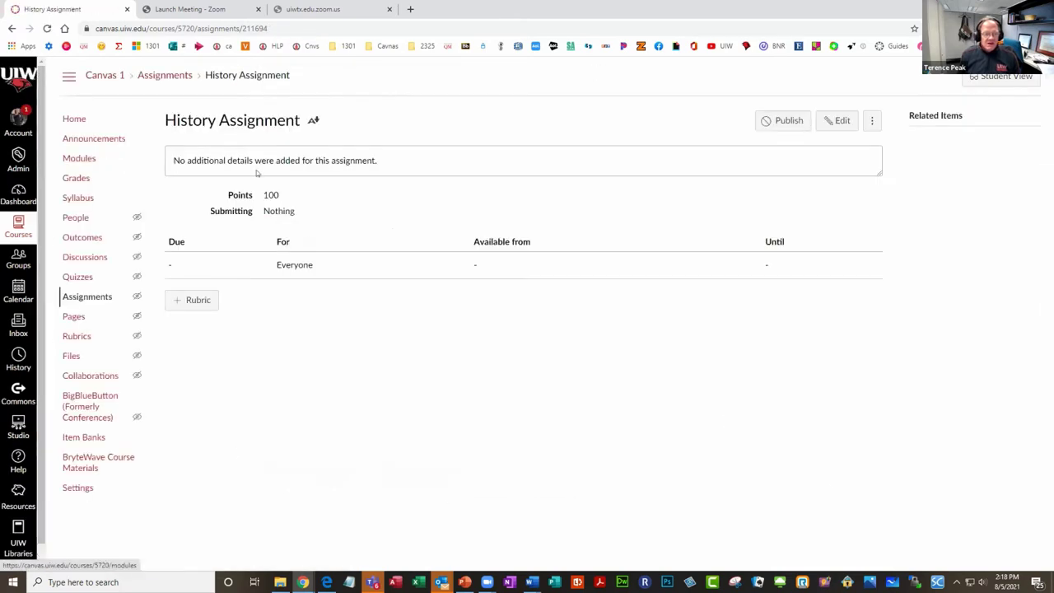
pyautogui.click(90, 296)
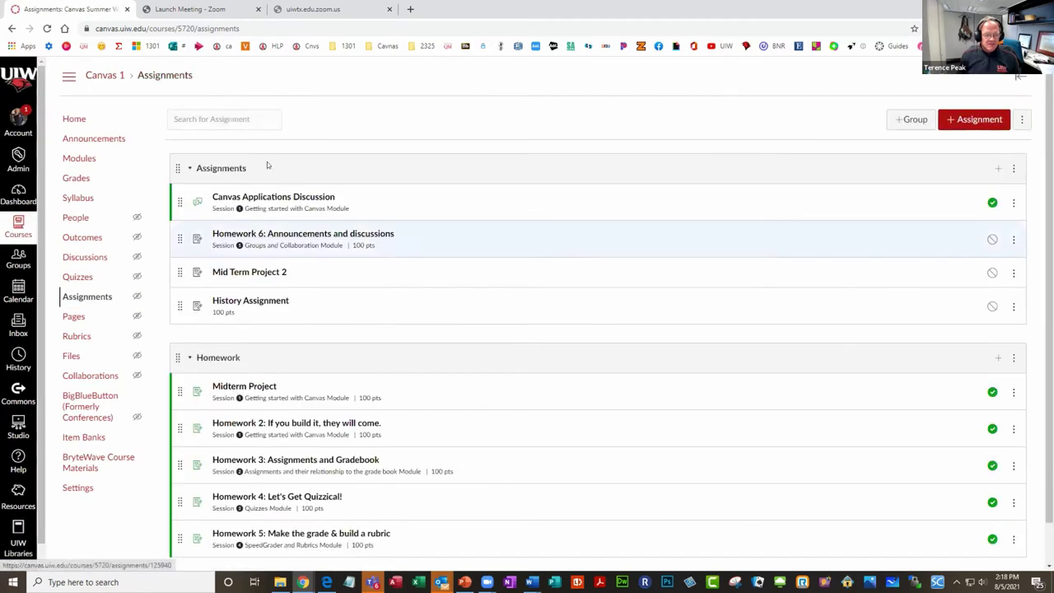
# Start a new assignment named 'pair and share'.
pyautogui.click(961, 120)
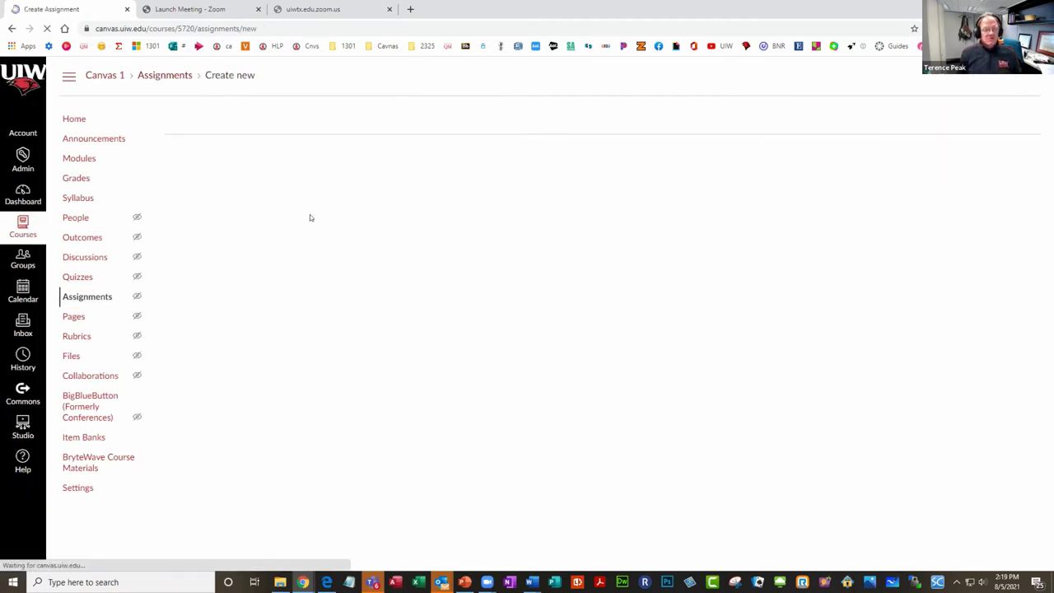
pyautogui.click(240, 183)
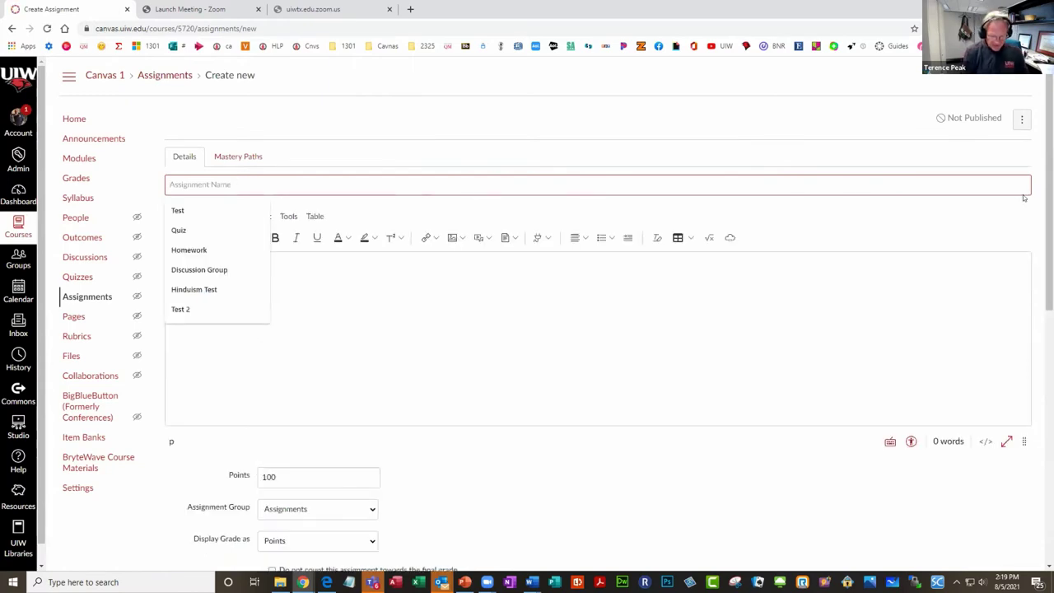
pyautogui.write('pair a')
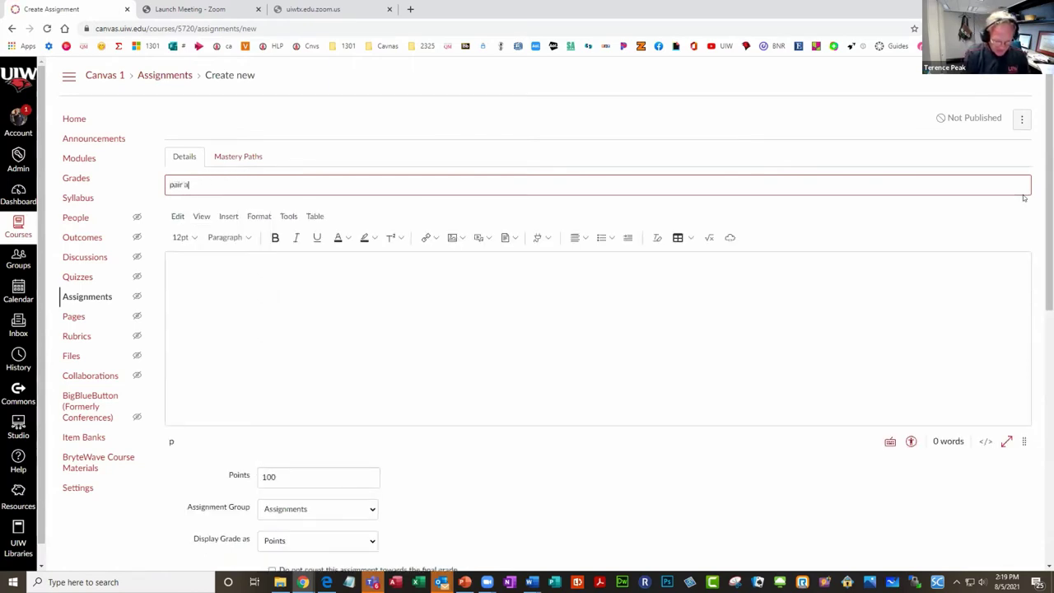
pyautogui.write('nd share')
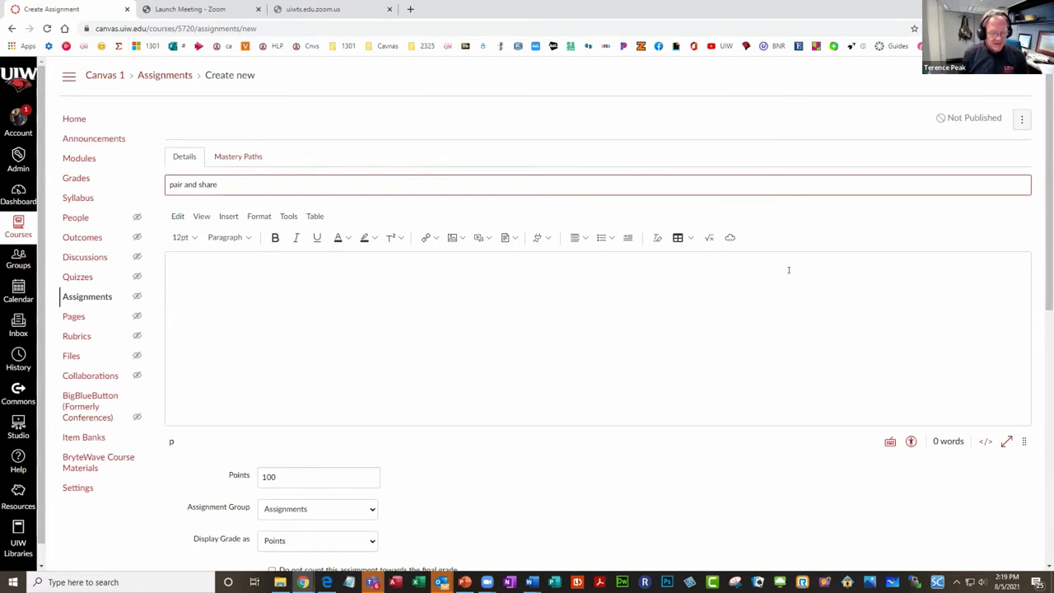
# Check the Group Set list, keep Assignment Group, and begin a new group category.
pyautogui.scroll(-5, 306, 310)
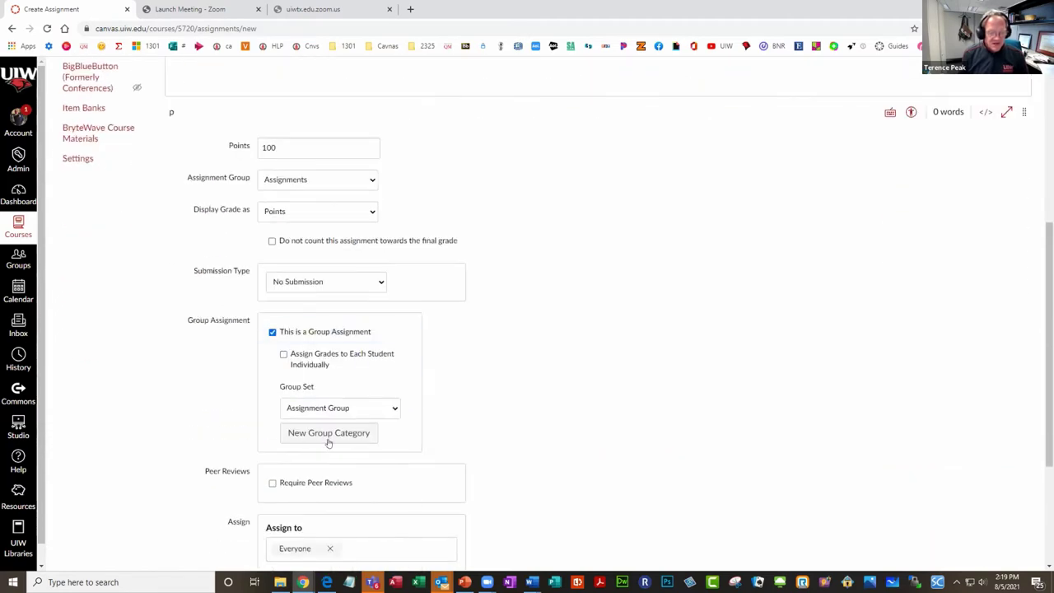
pyautogui.scroll(-2, 396, 354)
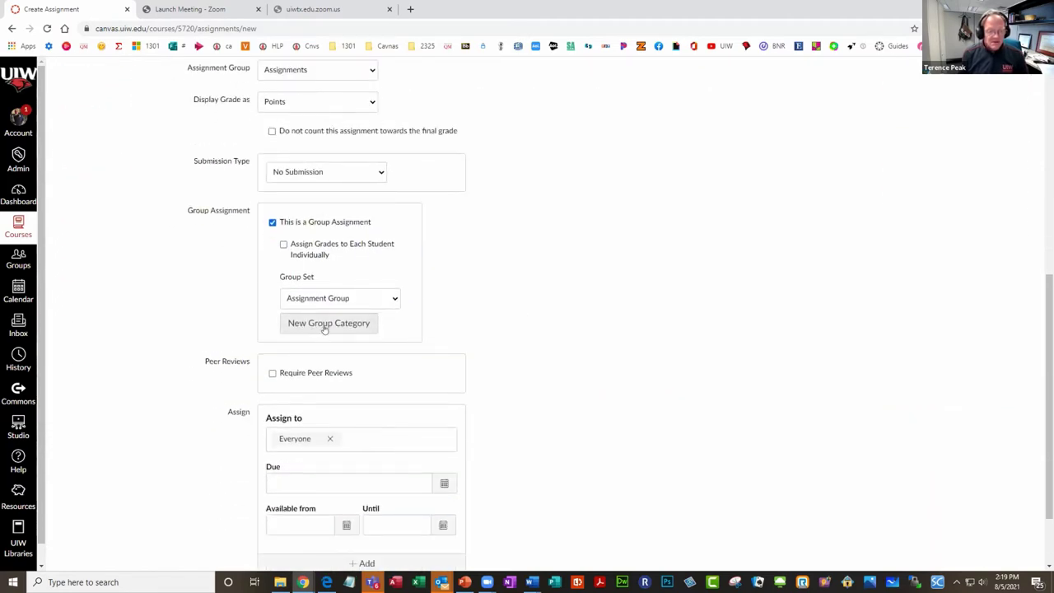
pyautogui.click(393, 300)
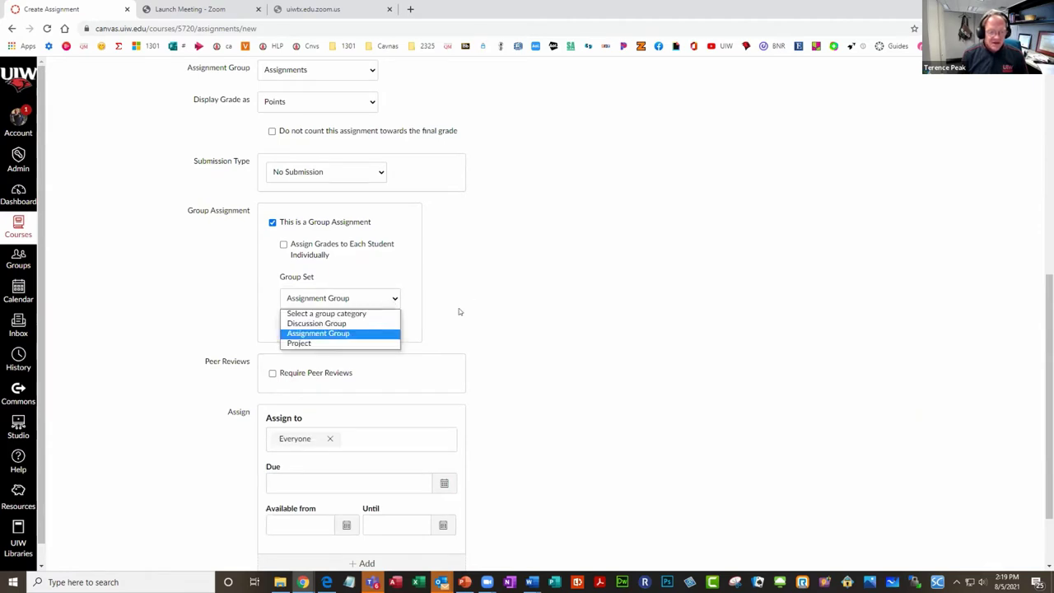
pyautogui.click(510, 325)
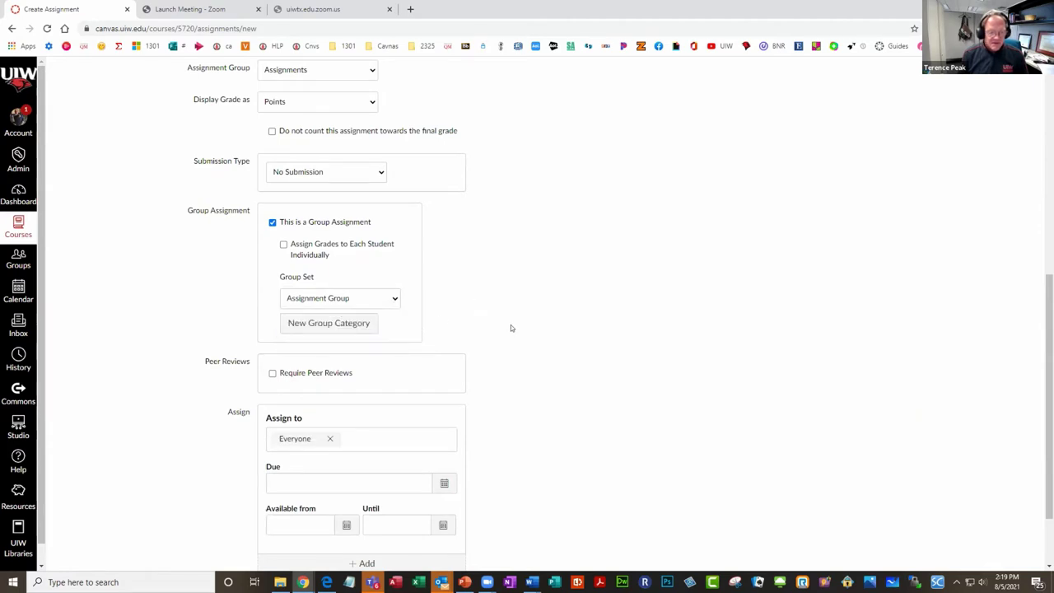
pyautogui.click(338, 323)
# Create a 'Pair and Share' group set that splits students into 18 groups.
pyautogui.click(505, 202)
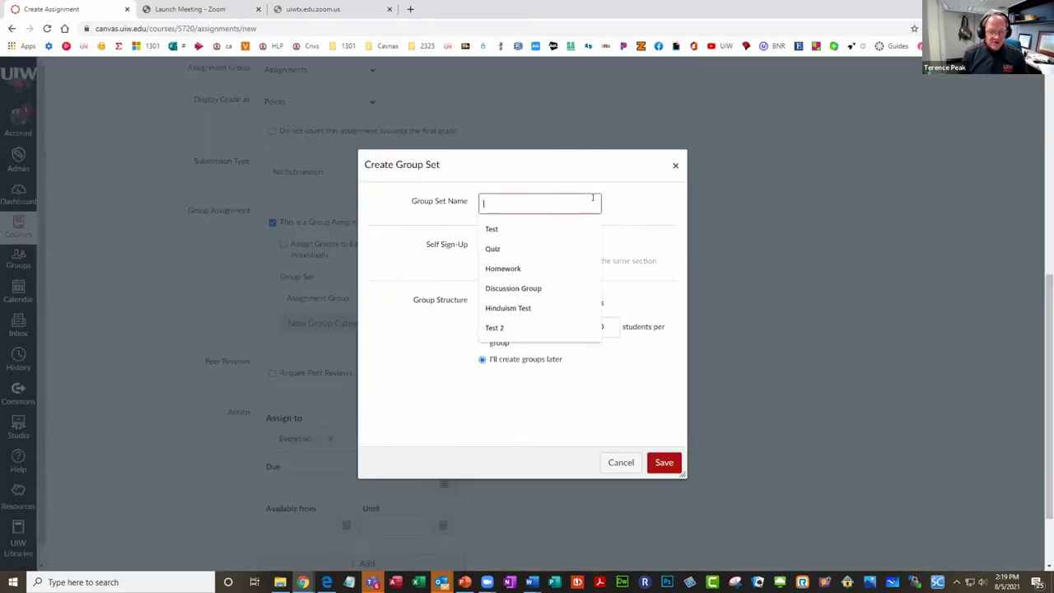
pyautogui.write('Pair')
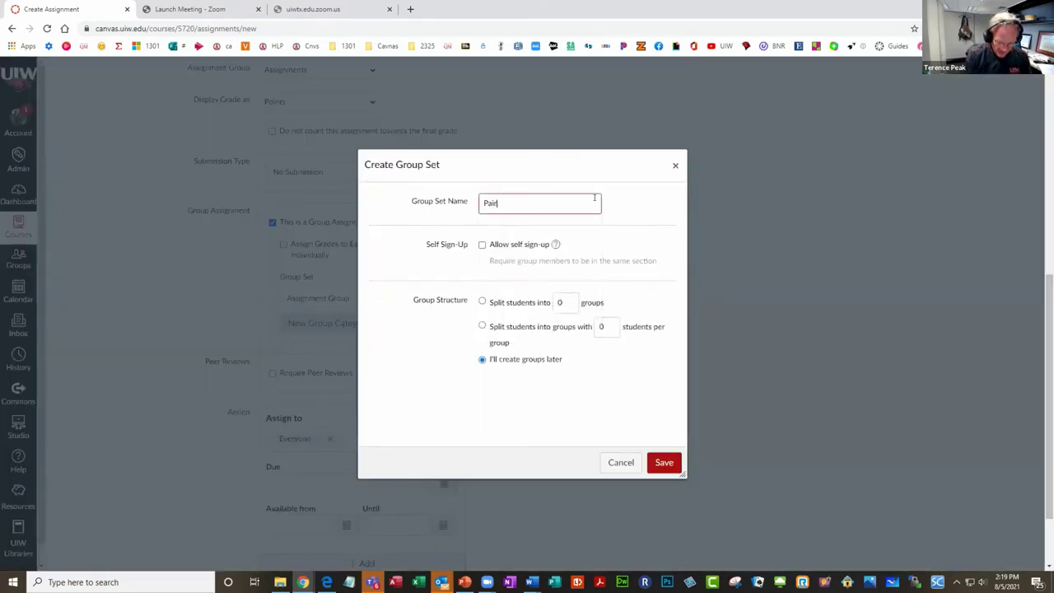
pyautogui.write(' and ')
pyautogui.write('D')
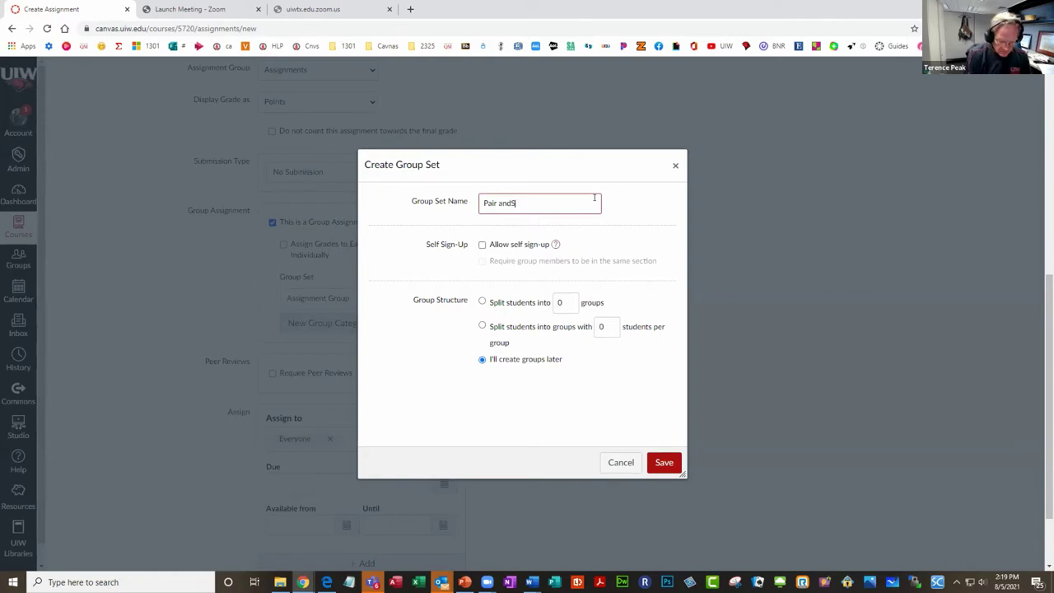
pyautogui.write('hare')
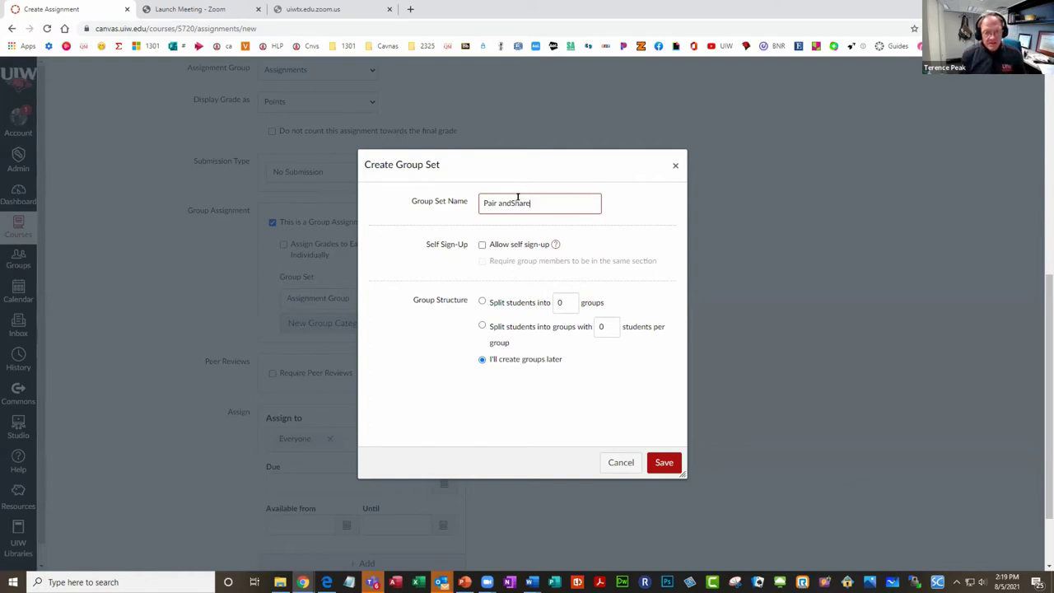
pyautogui.click(510, 203)
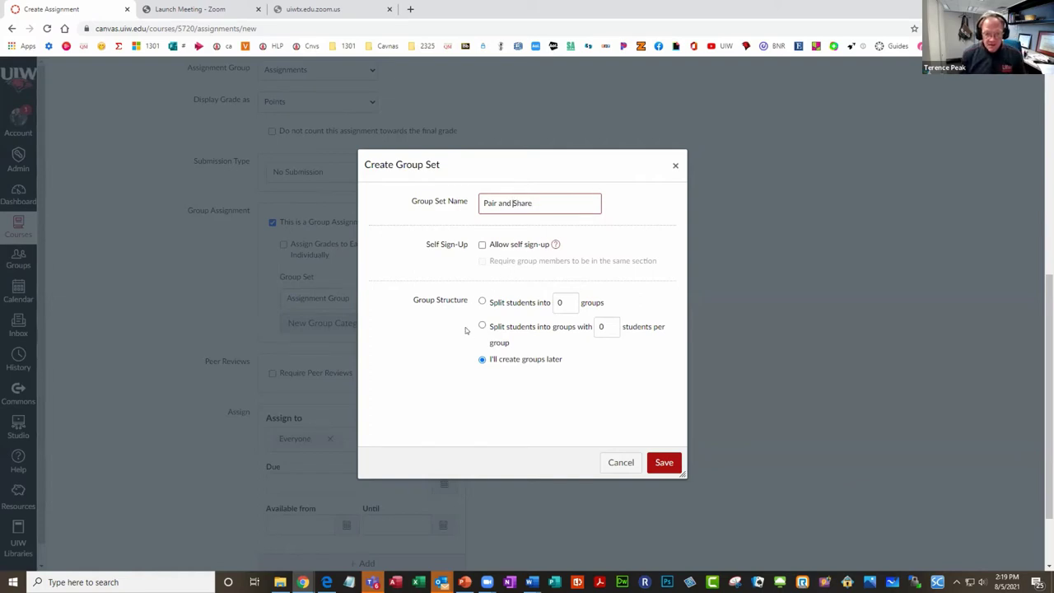
pyautogui.click(482, 303)
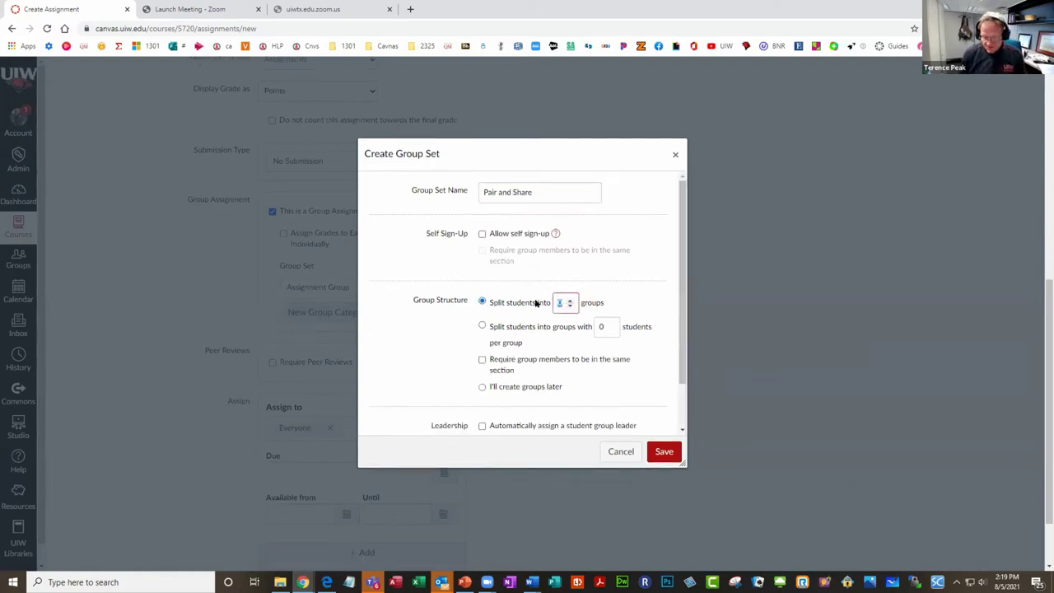
pyautogui.write('18')
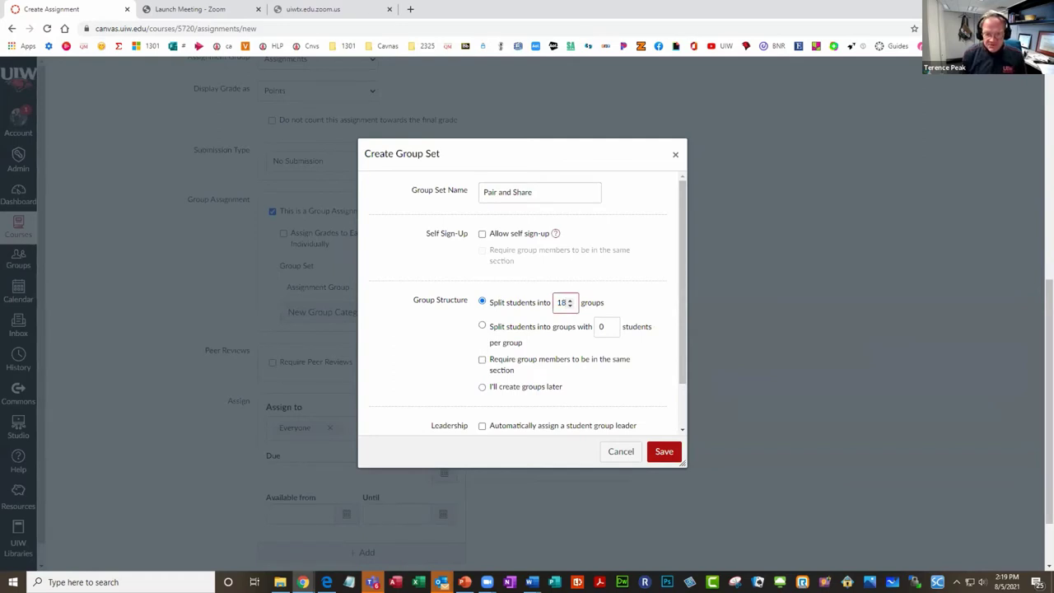
pyautogui.click(667, 452)
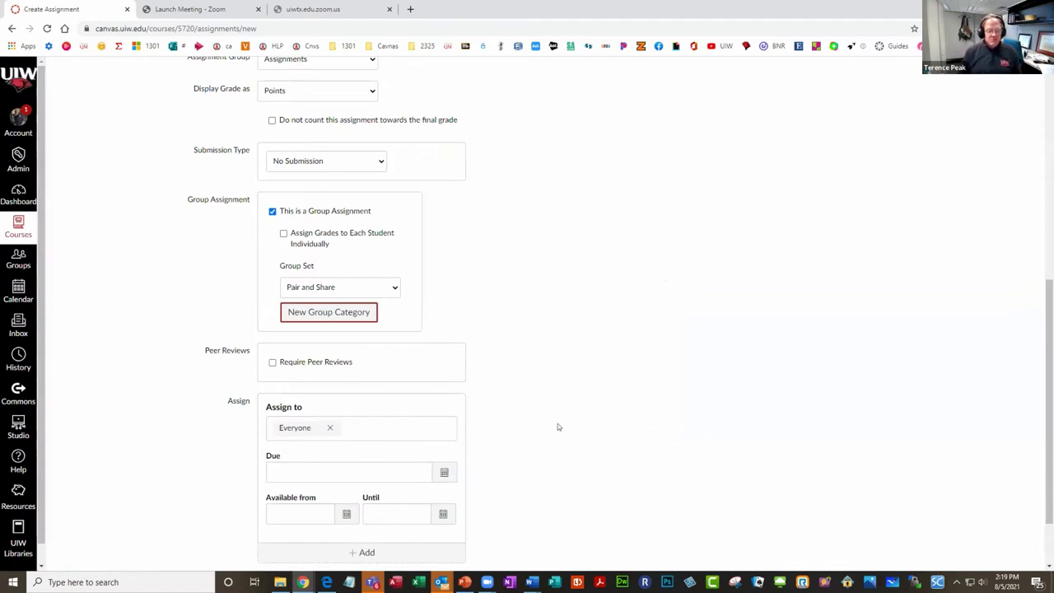
pyautogui.scroll(-1, 537, 324)
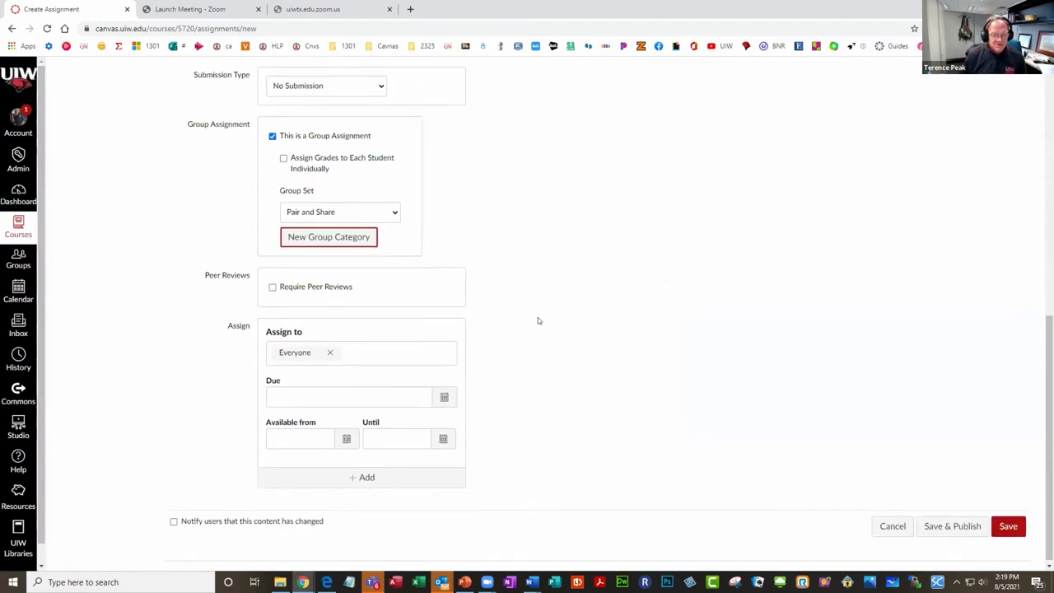
# Save the pair and share assignment, review its 18 groups under People, then go to Discussions.
pyautogui.click(1012, 522)
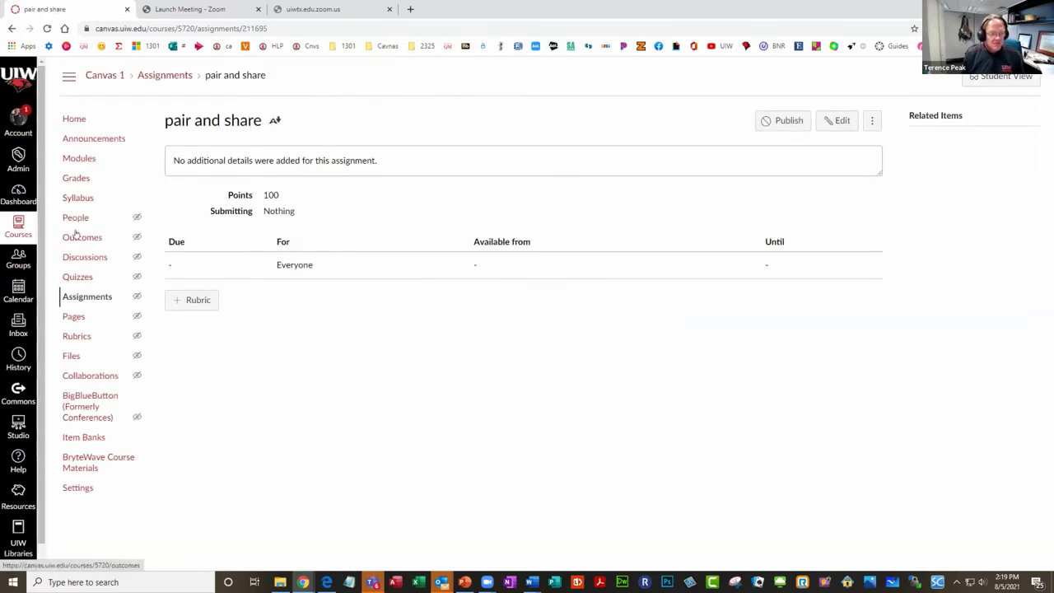
pyautogui.click(75, 218)
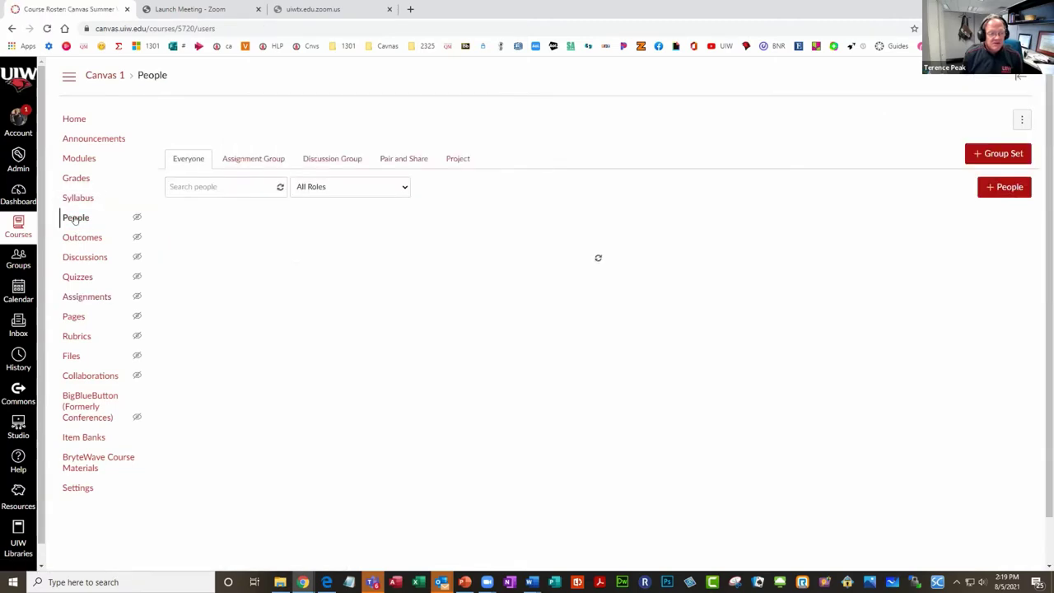
pyautogui.click(382, 158)
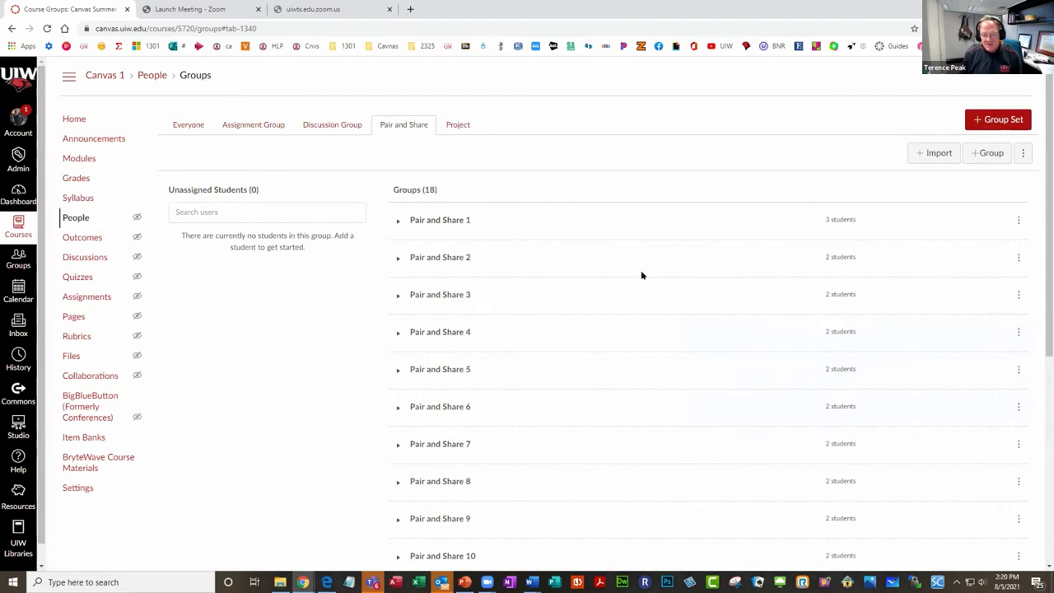
pyautogui.scroll(-5, 642, 275)
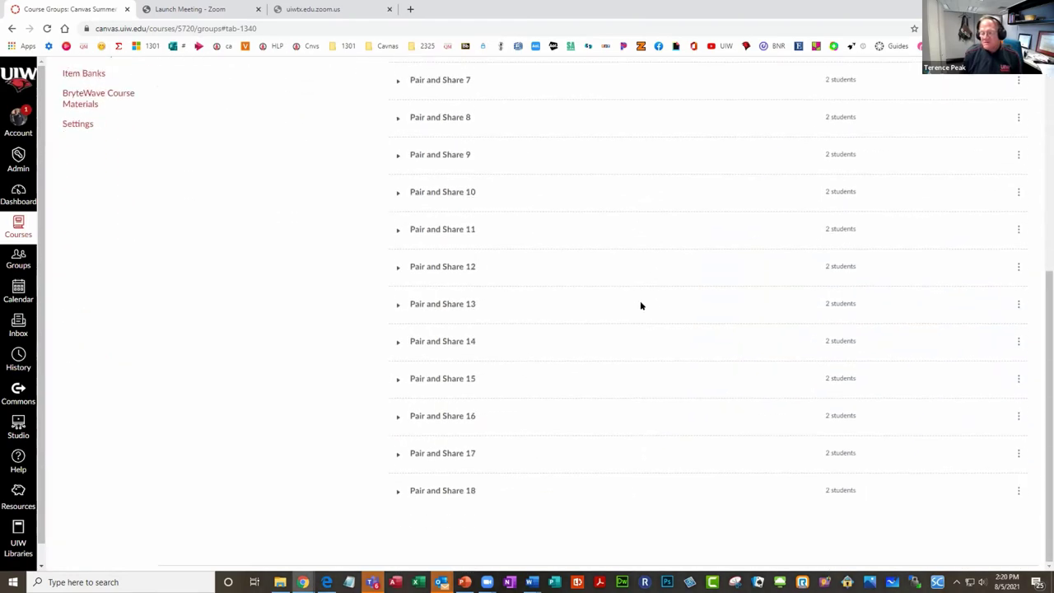
pyautogui.scroll(5, 640, 303)
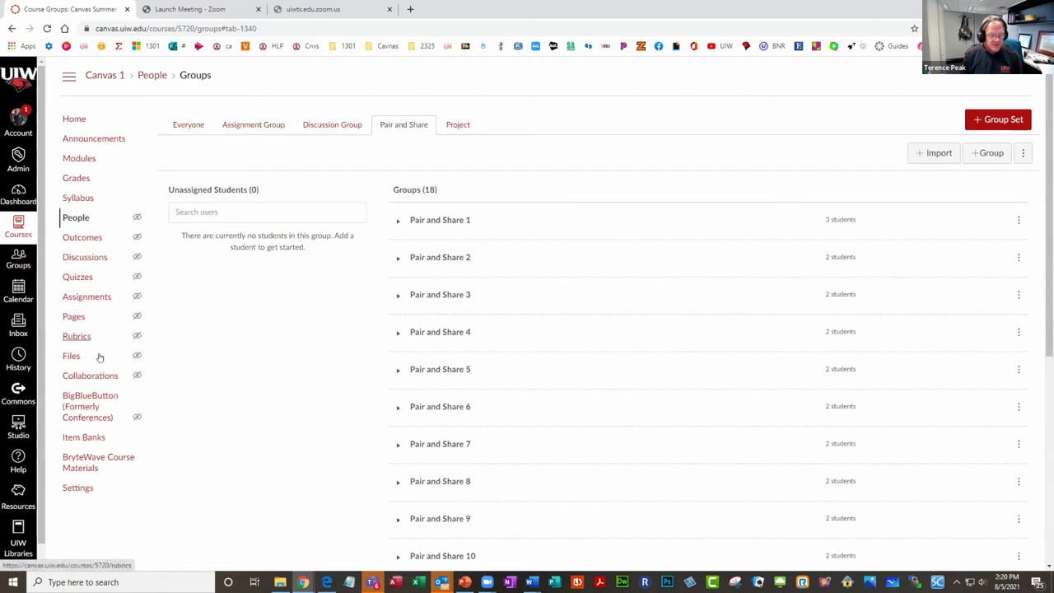
pyautogui.click(84, 258)
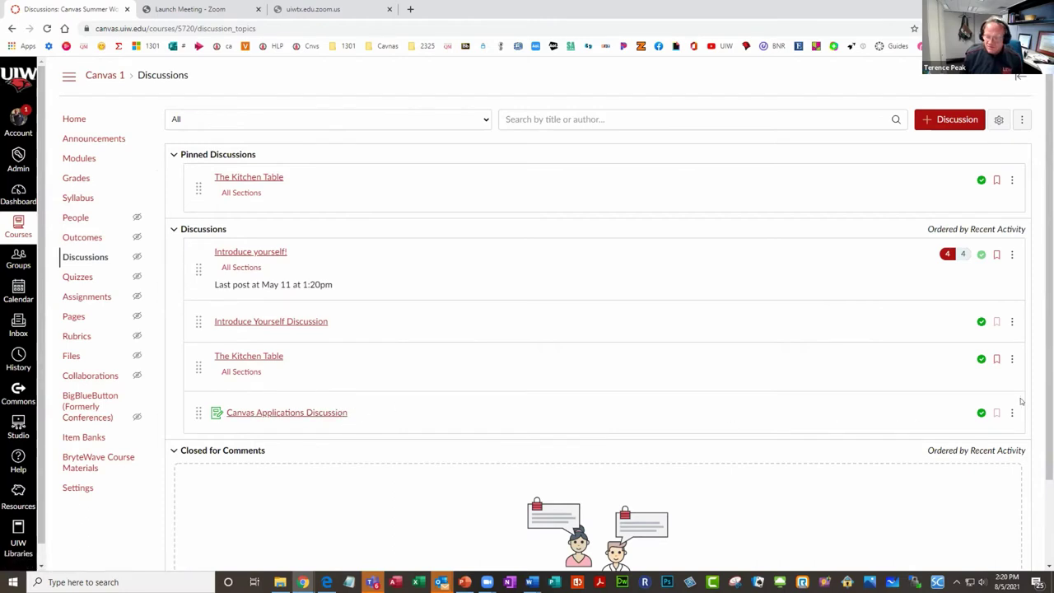
# Set Canvas Applications Discussion to the Discussion Group set with 100 points possible, and save.
pyautogui.click(308, 413)
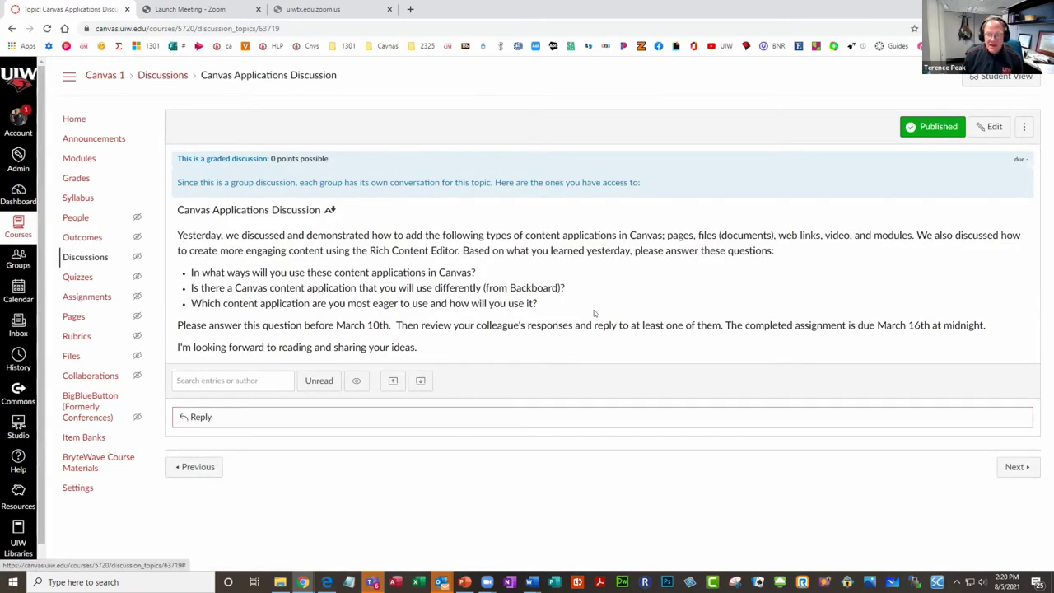
pyautogui.click(984, 125)
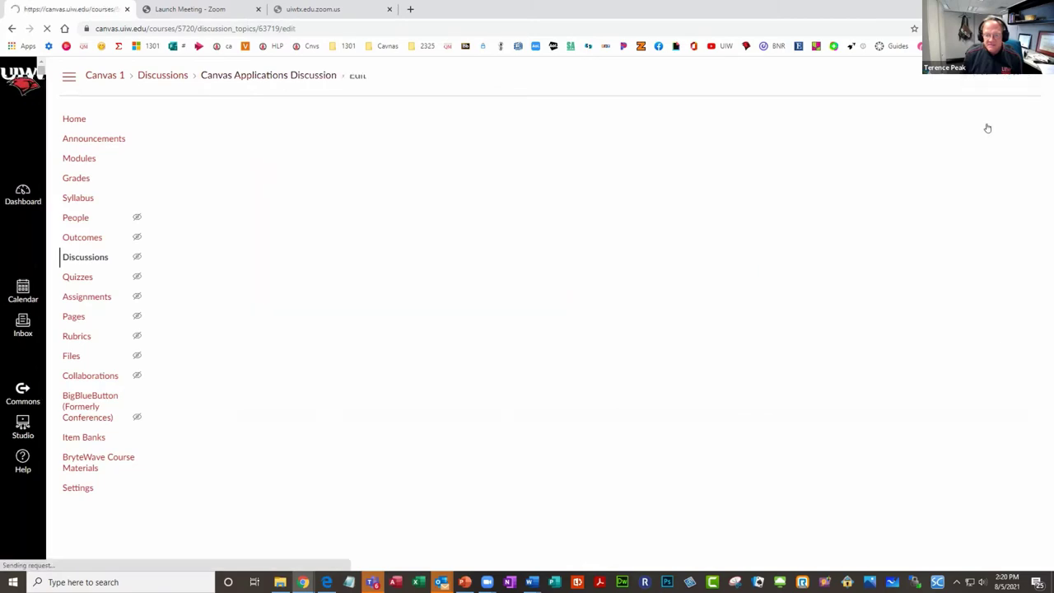
pyautogui.scroll(-5, 337, 354)
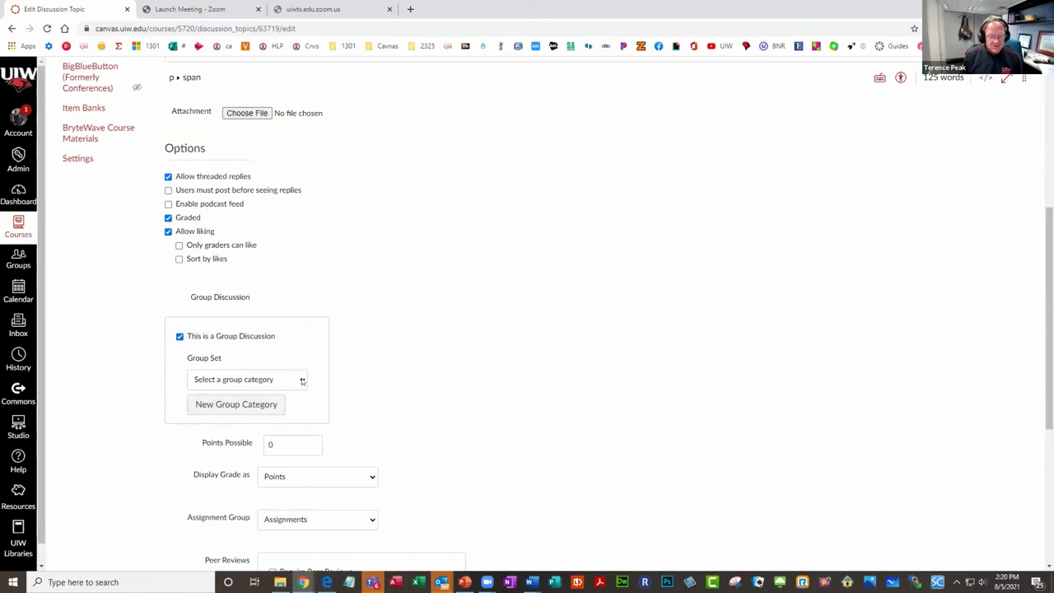
pyautogui.click(302, 380)
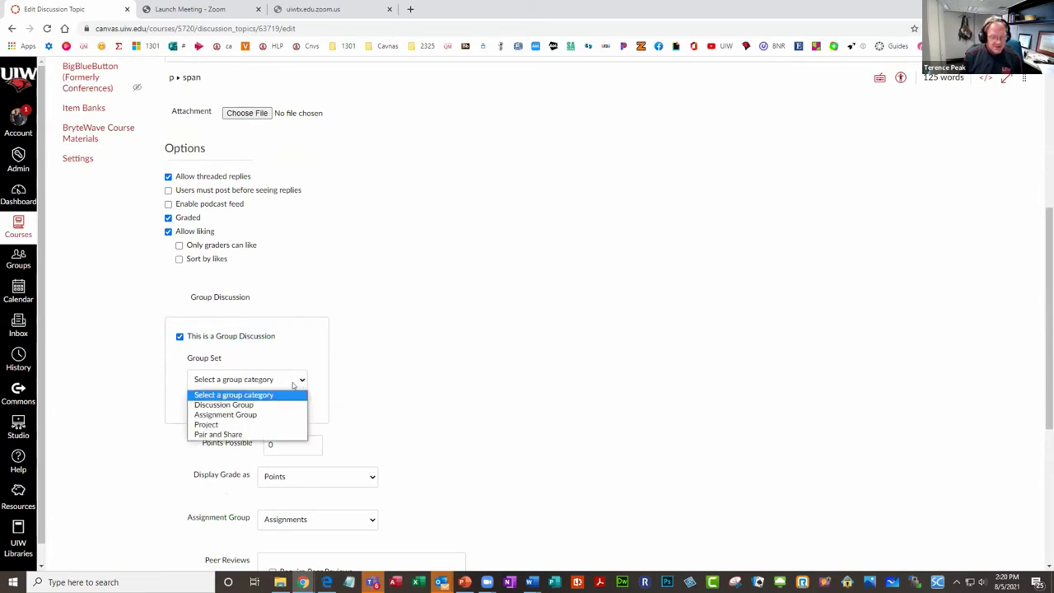
pyautogui.click(239, 404)
pyautogui.scroll(-2, 389, 386)
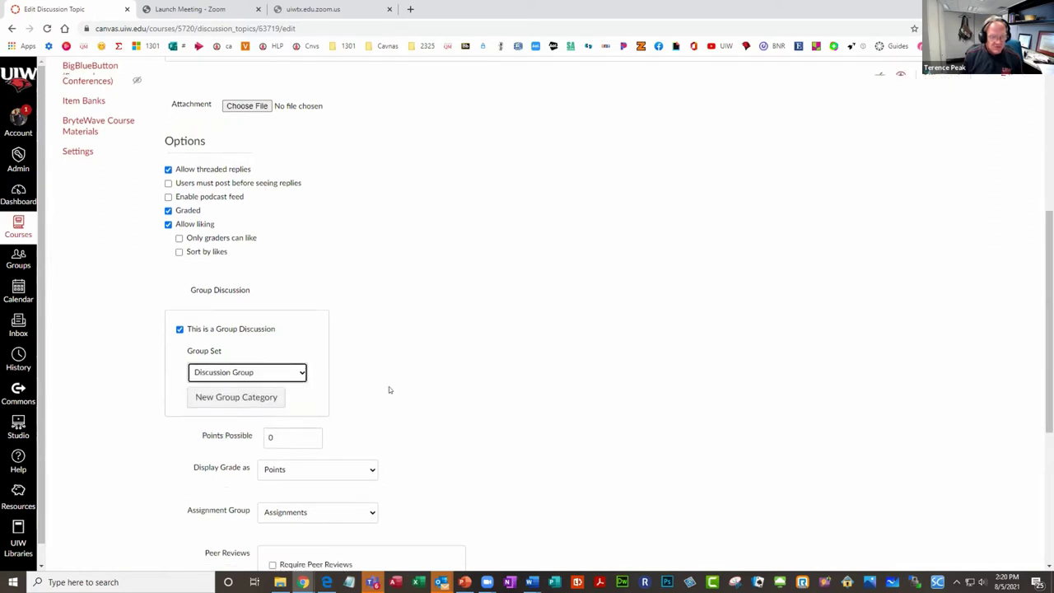
pyautogui.doubleClick(282, 281)
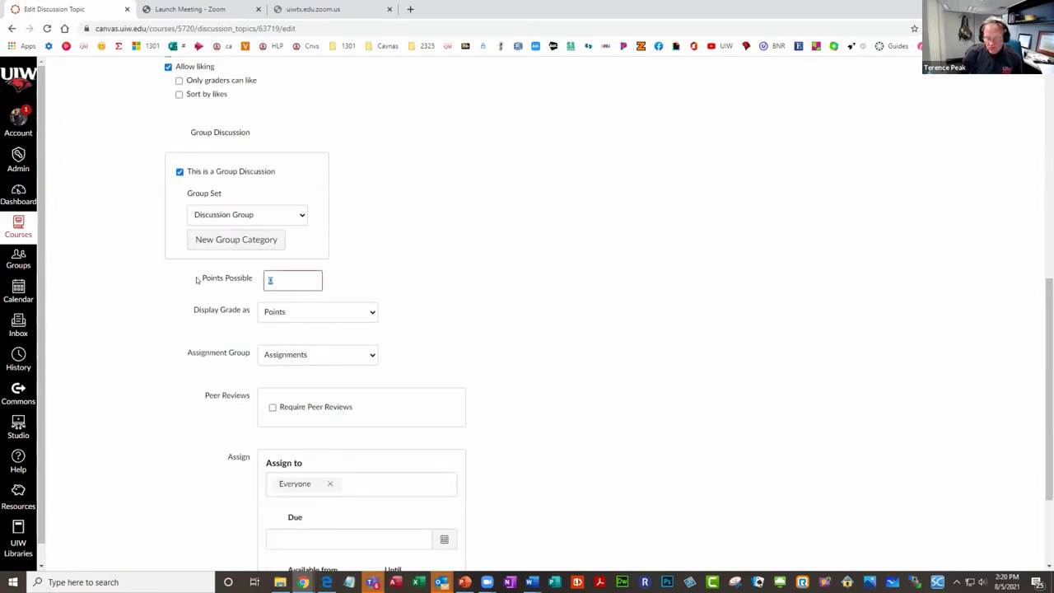
pyautogui.write('100')
pyautogui.scroll(-2, 367, 238)
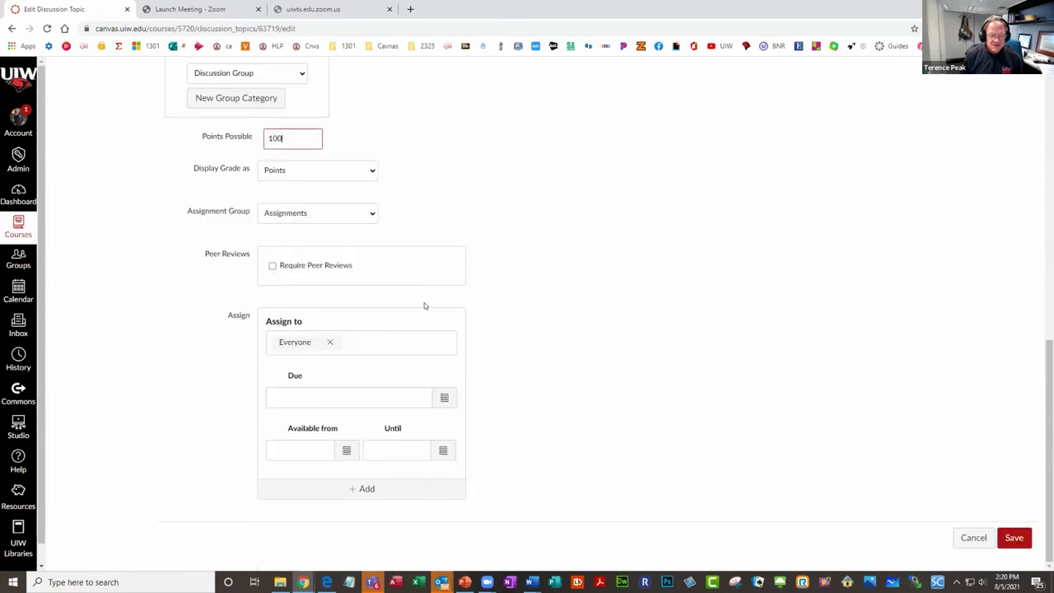
pyautogui.click(1013, 542)
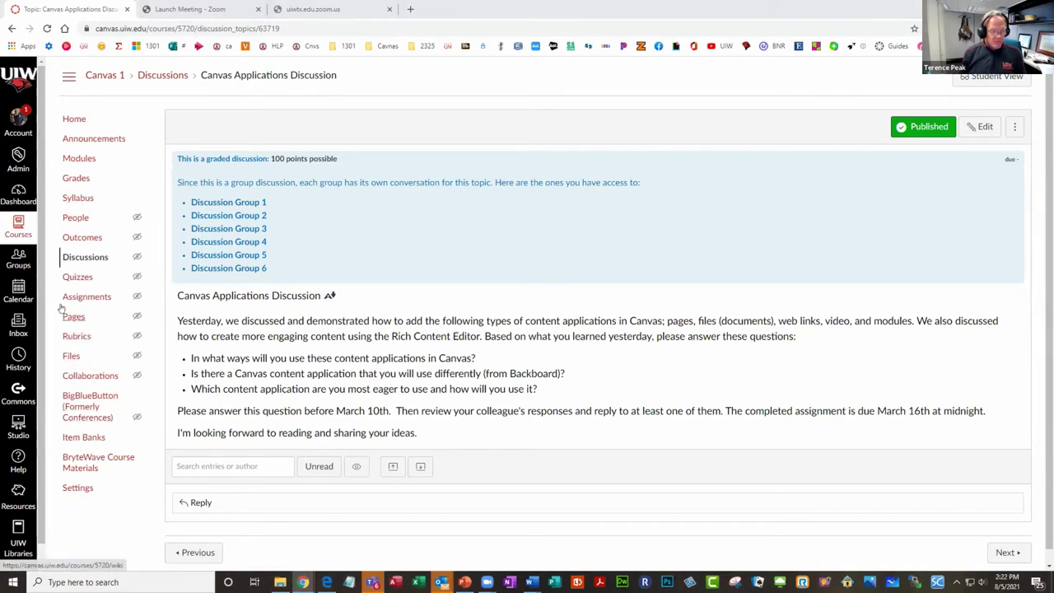
# From People, view the Assignment Group set's six groups after a brief look at the Project set.
pyautogui.click(74, 221)
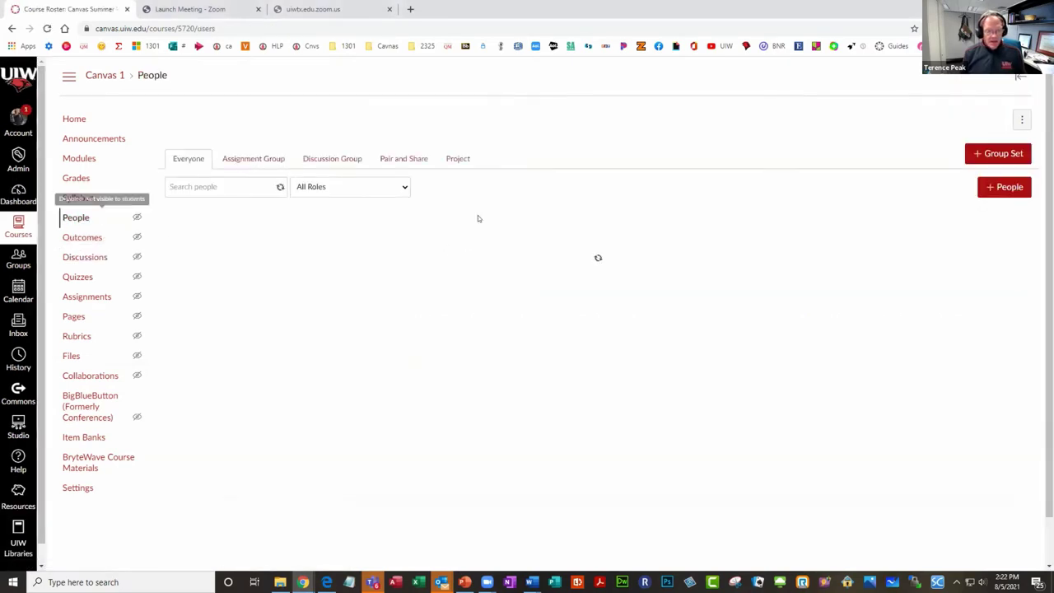
pyautogui.click(241, 160)
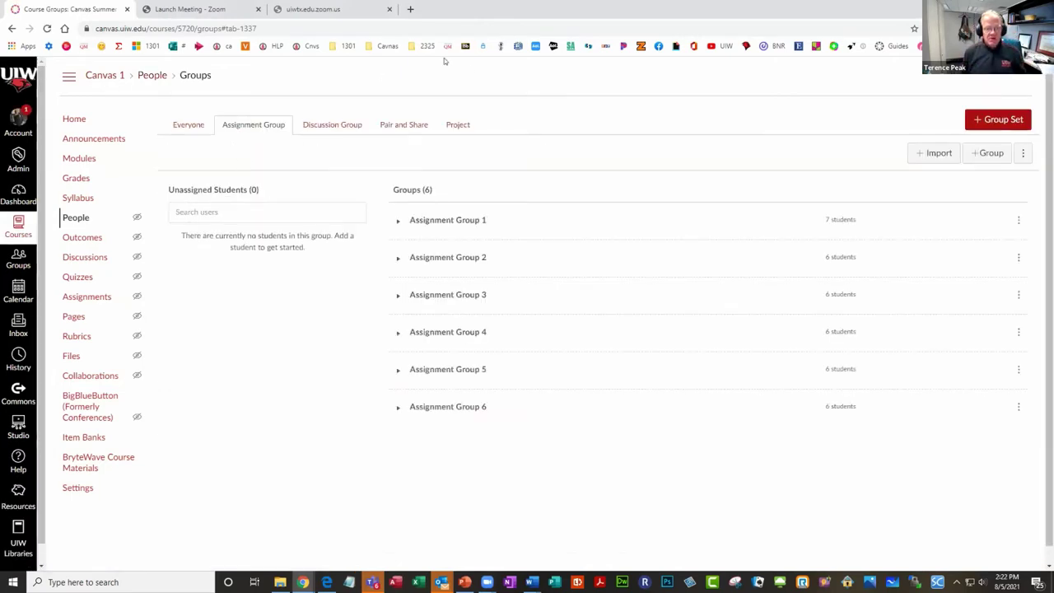
pyautogui.click(449, 124)
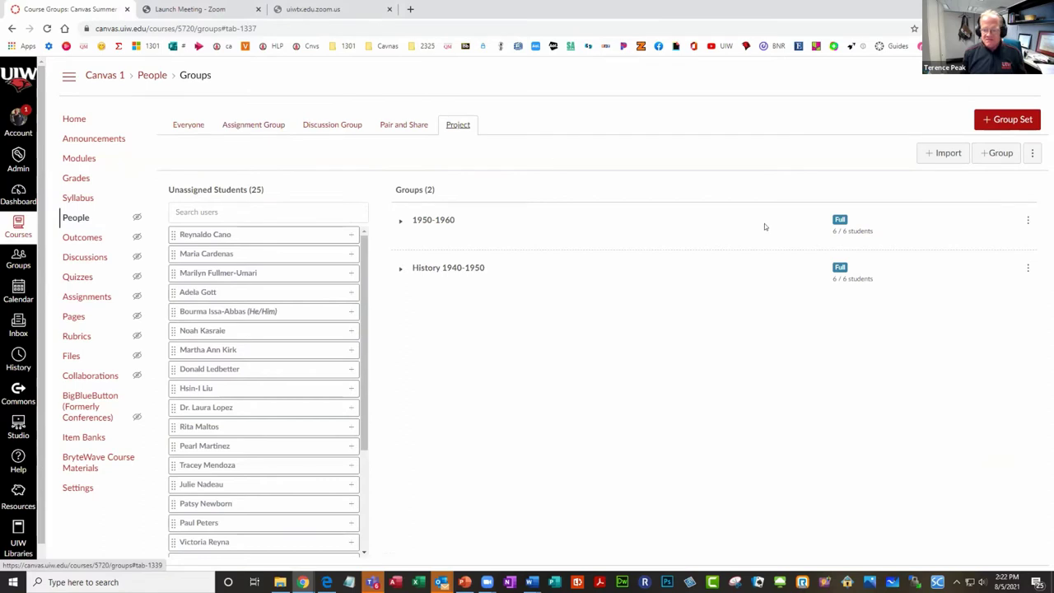
pyautogui.click(254, 126)
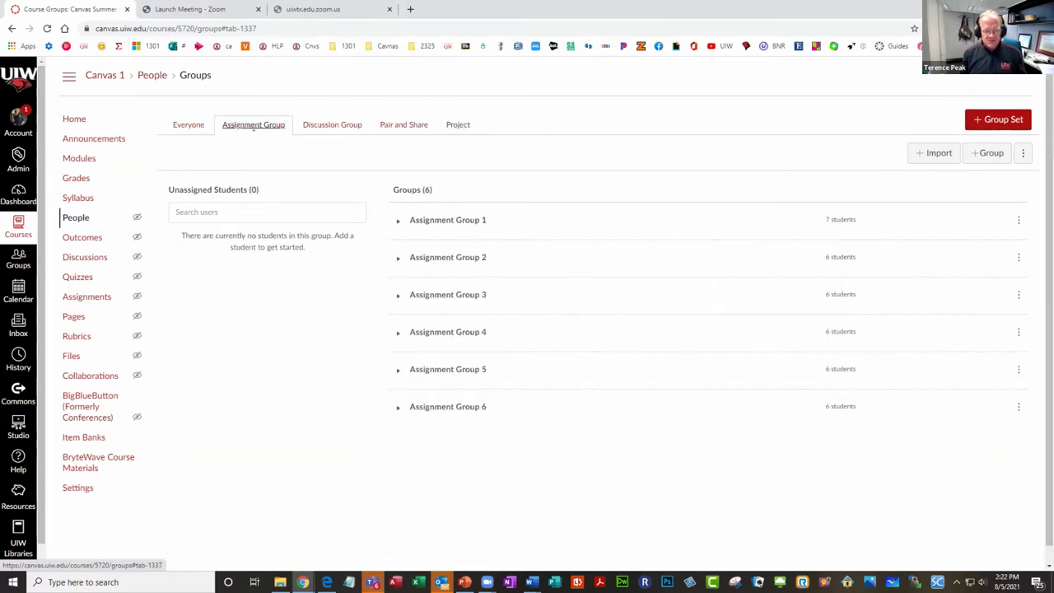
# Expand Assignment Groups 1–3 and move a student from Group 1 into Group 3.
pyautogui.click(398, 223)
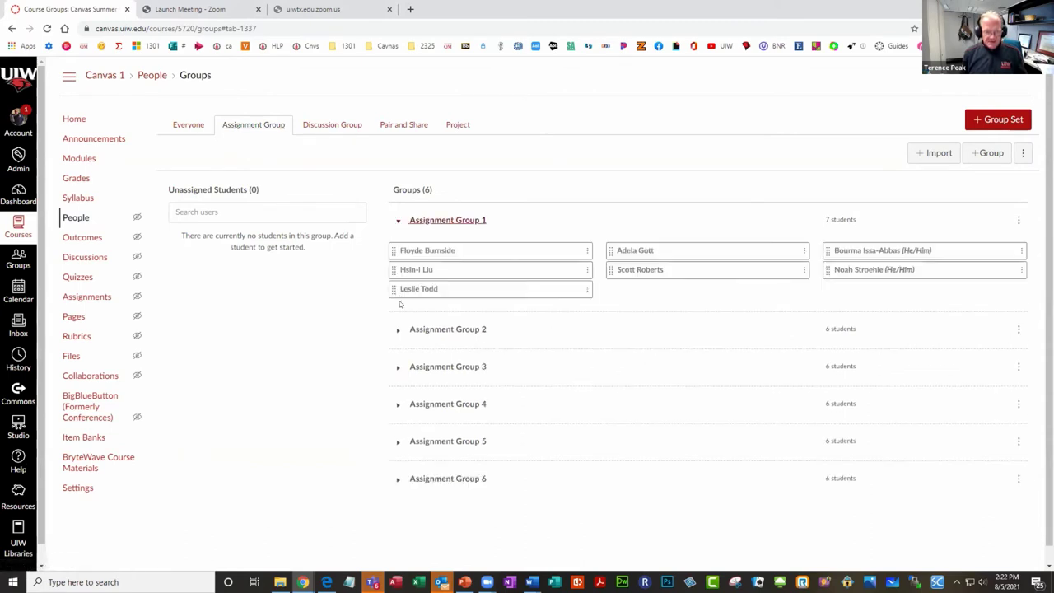
pyautogui.click(396, 331)
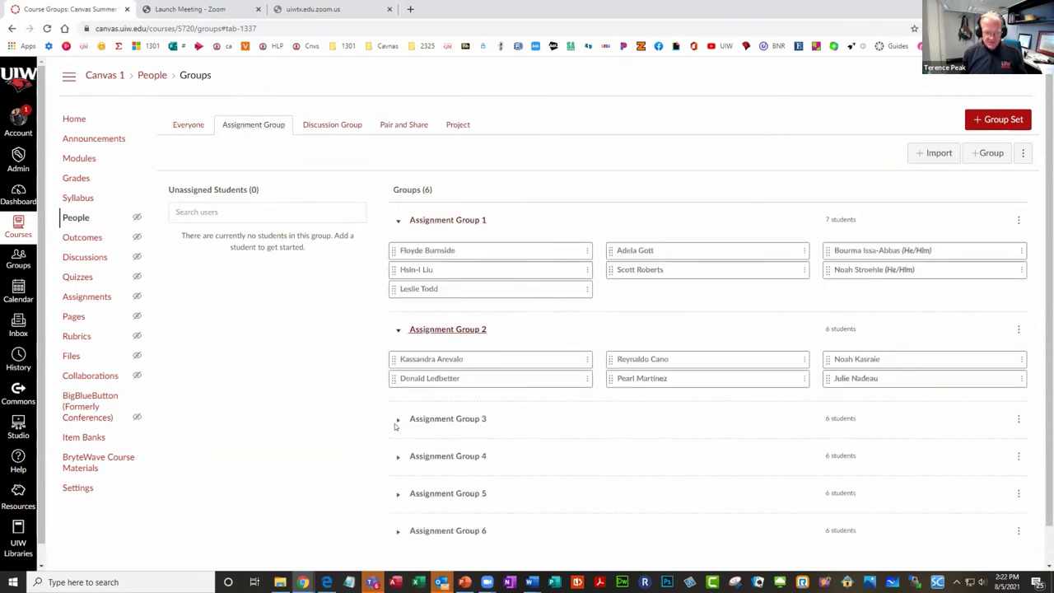
pyautogui.click(396, 422)
pyautogui.scroll(-1, 297, 278)
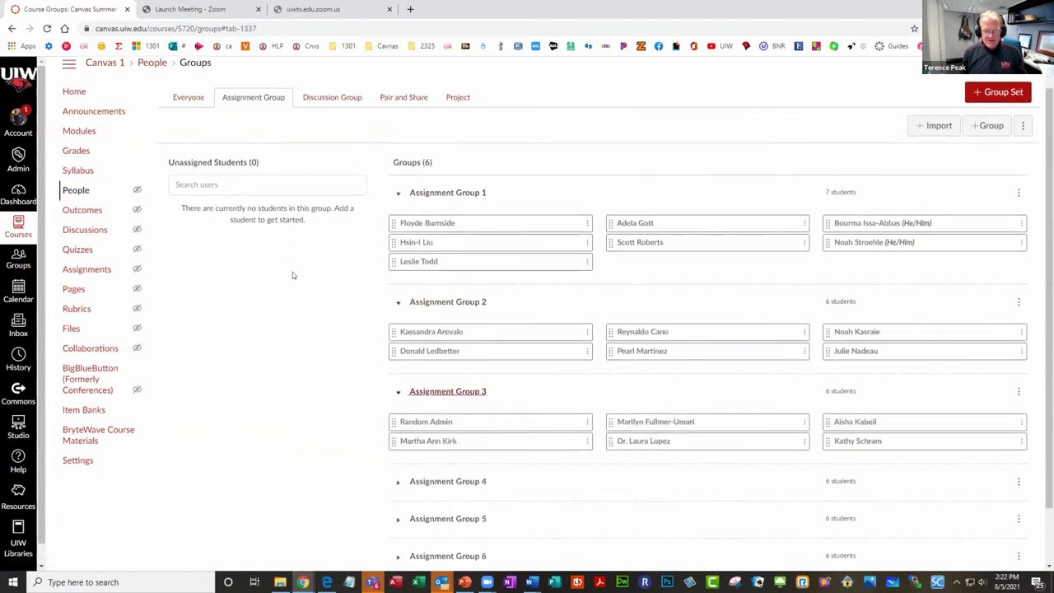
pyautogui.scroll(-2, 280, 296)
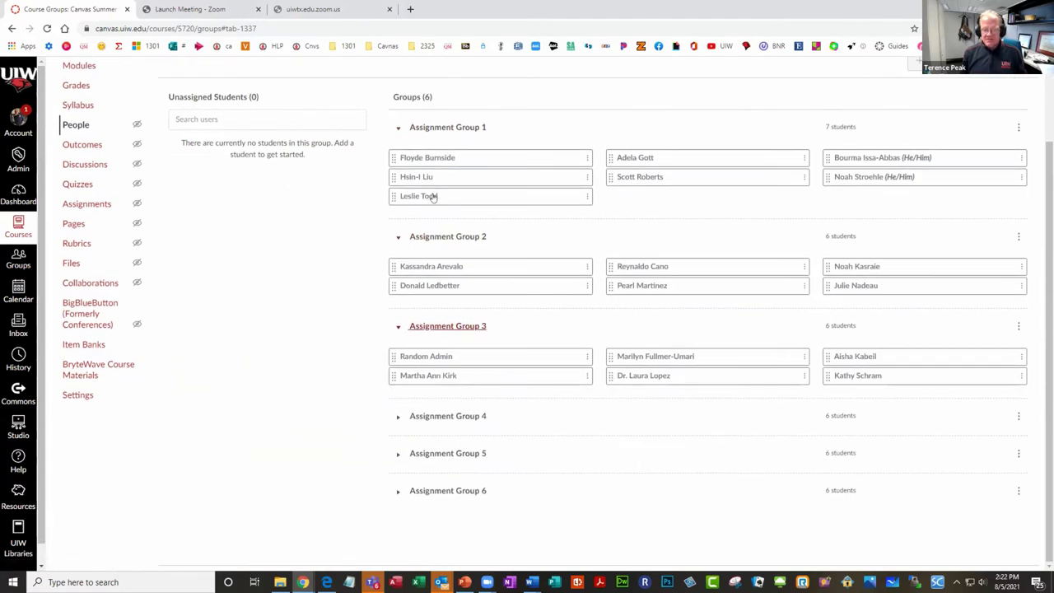
pyautogui.moveTo(433, 198); pyautogui.dragTo(868, 386)
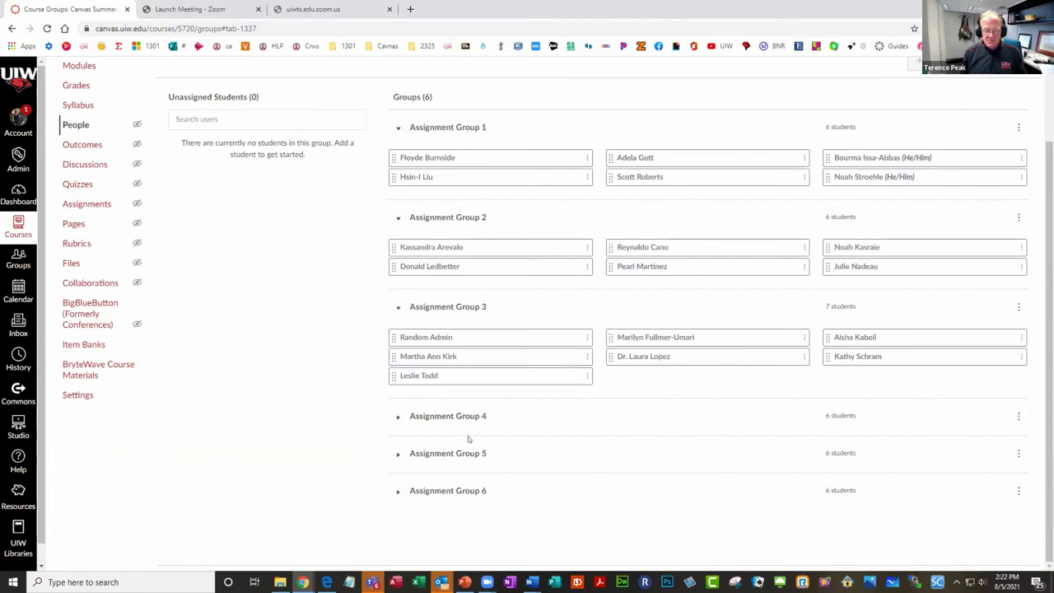
# Swap students between Groups 4 and 3, then move two Group 5 students into Groups 3 and 2.
pyautogui.click(398, 417)
pyautogui.scroll(-1, 642, 428)
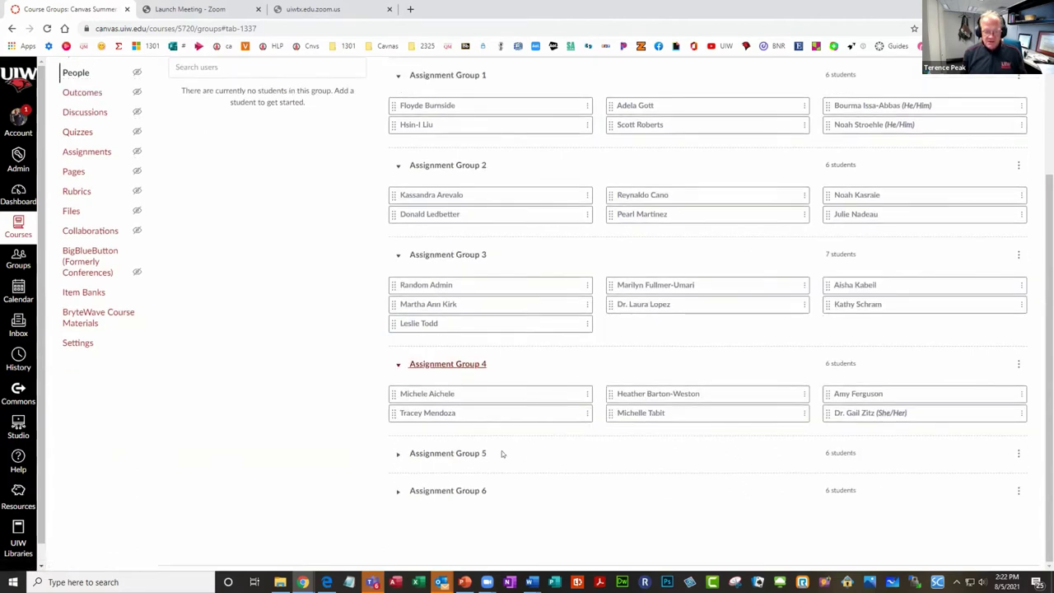
pyautogui.moveTo(647, 412); pyautogui.dragTo(651, 327)
pyautogui.moveTo(901, 304); pyautogui.dragTo(892, 427)
pyautogui.click(428, 453)
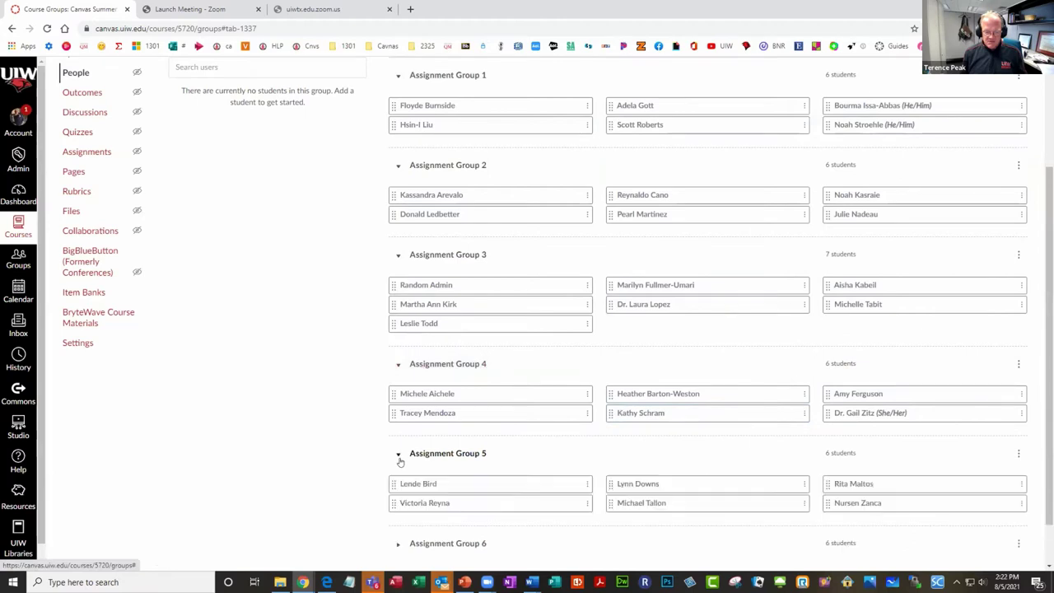
pyautogui.scroll(-1, 445, 461)
pyautogui.moveTo(876, 455); pyautogui.dragTo(864, 279)
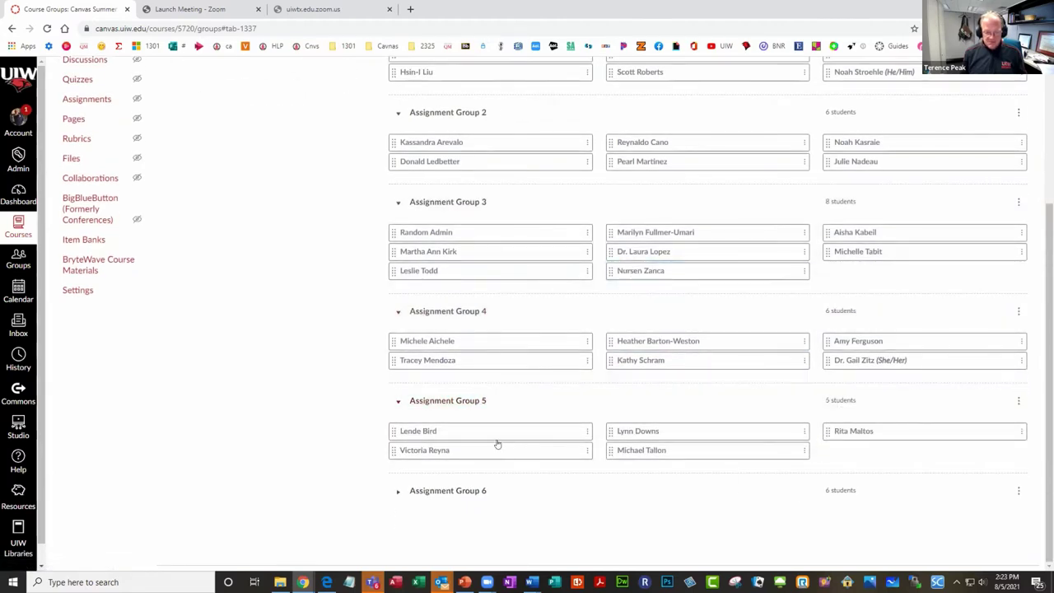
pyautogui.moveTo(499, 431); pyautogui.dragTo(911, 473)
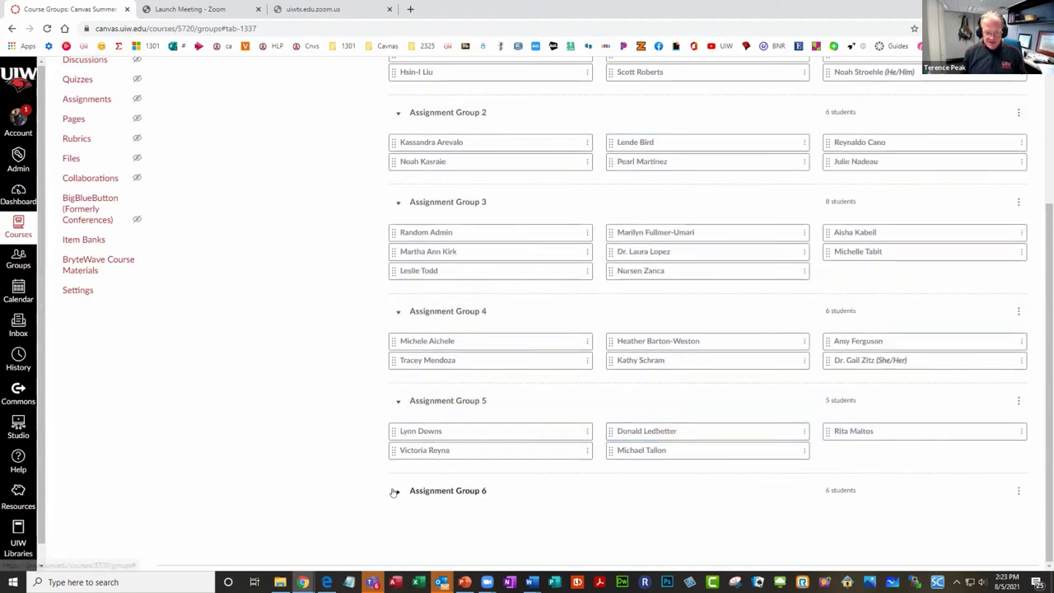
# Move a Group 6 student into Group 5 and a Group 1 student into Group 6.
pyautogui.click(396, 490)
pyautogui.scroll(-1, 398, 494)
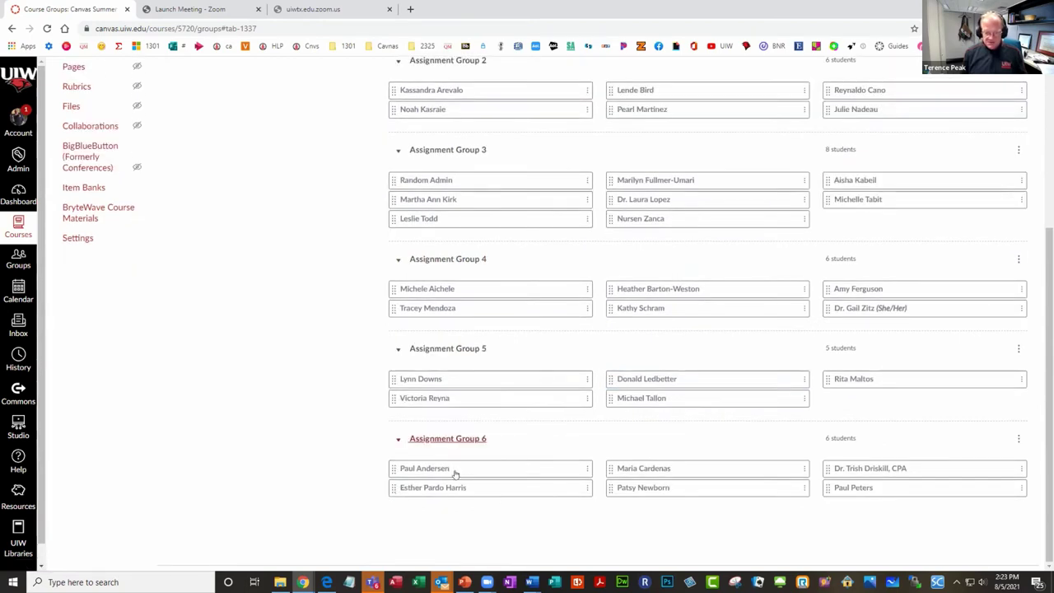
pyautogui.moveTo(455, 471); pyautogui.dragTo(904, 394)
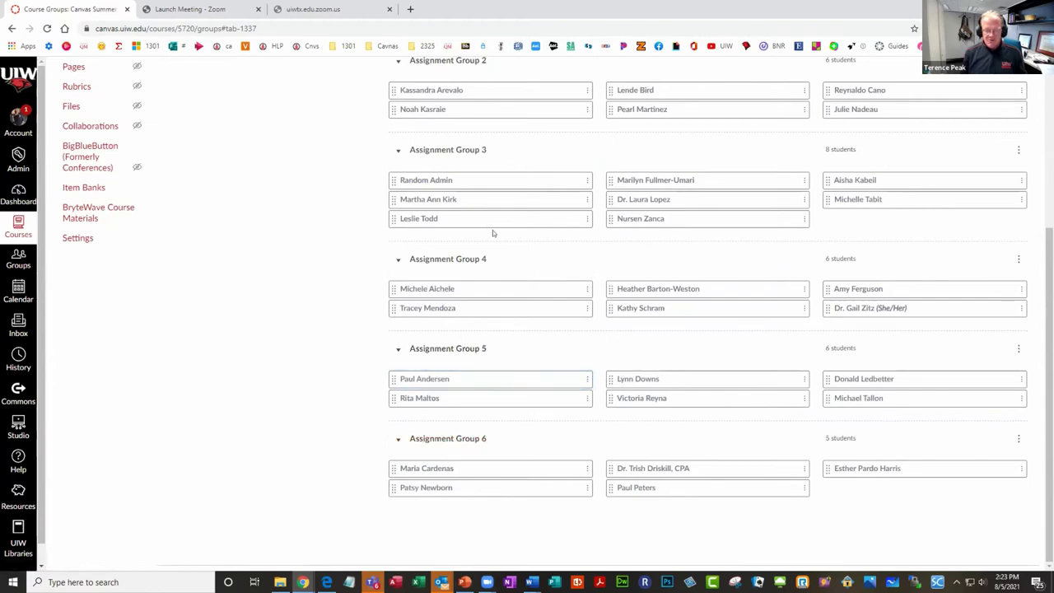
pyautogui.scroll(2, 486, 328)
pyautogui.moveTo(486, 344); pyautogui.dragTo(488, 167)
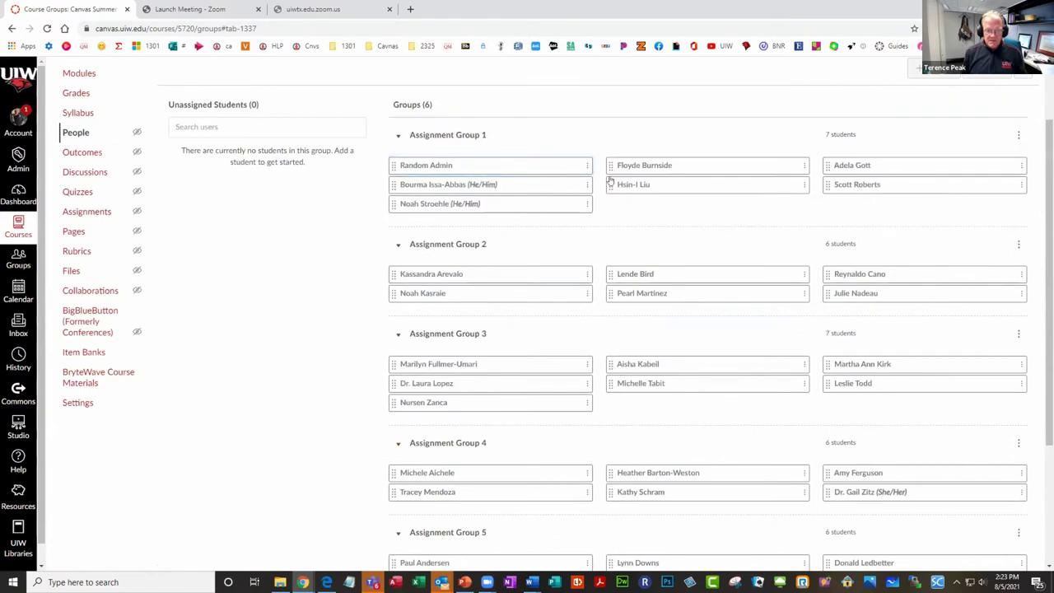
pyautogui.moveTo(675, 165); pyautogui.dragTo(852, 491)
pyautogui.scroll(2, 558, 439)
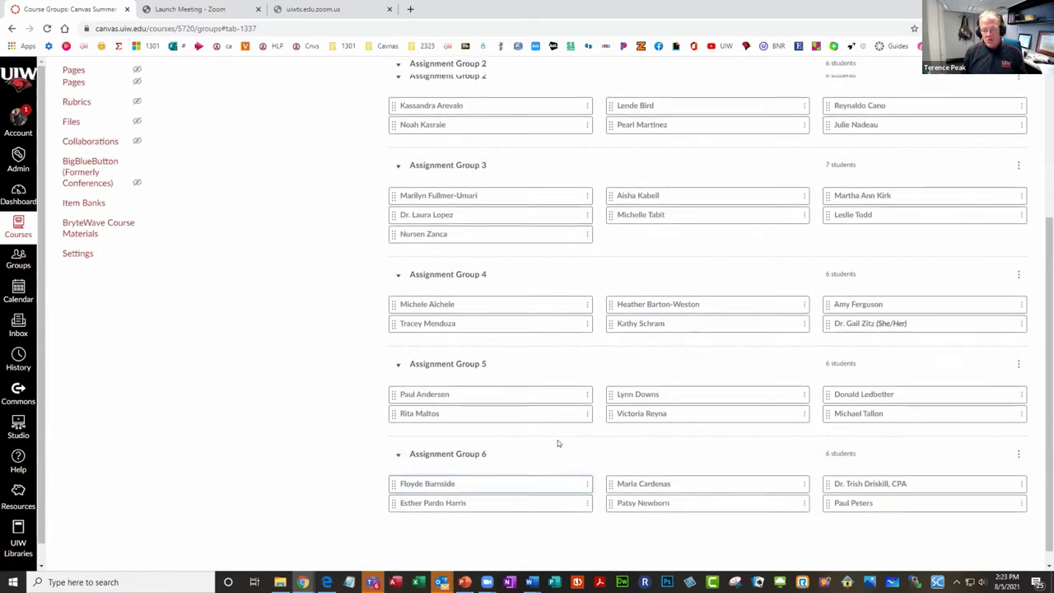
pyautogui.scroll(1, 572, 443)
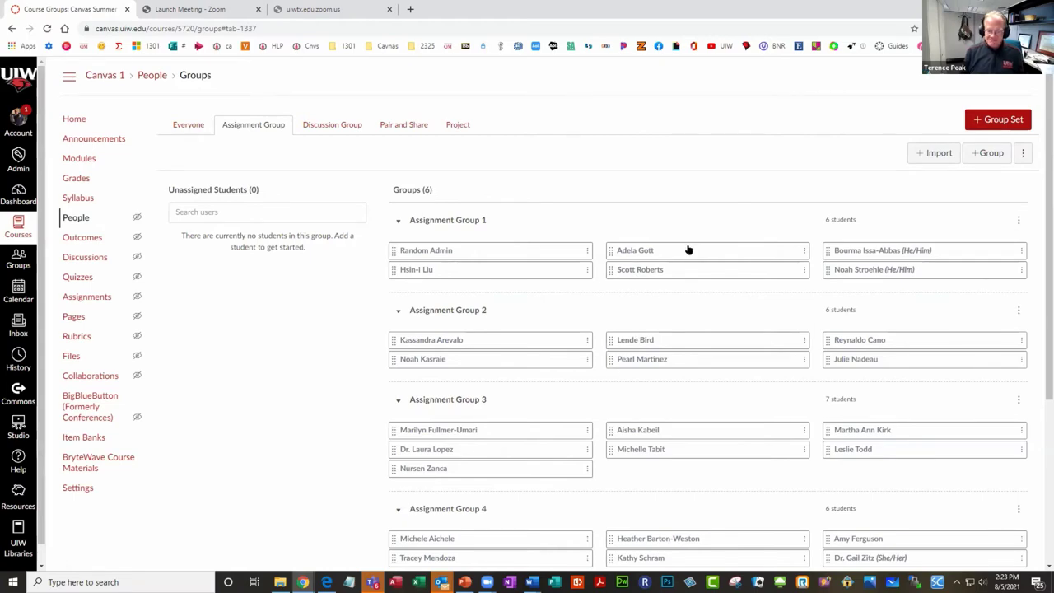
pyautogui.scroll(-3, 656, 423)
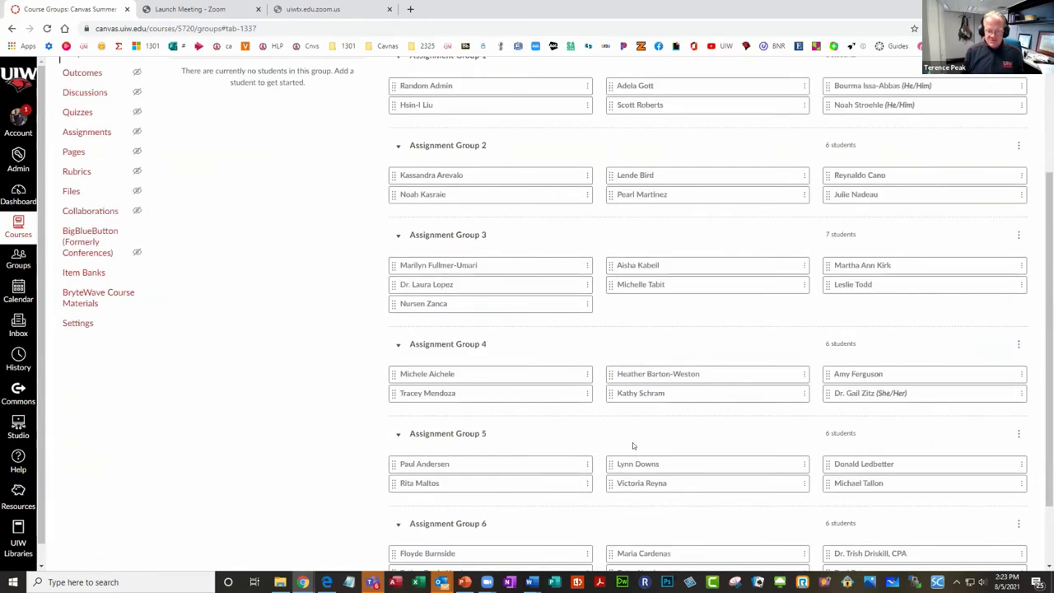
pyautogui.scroll(2, 633, 451)
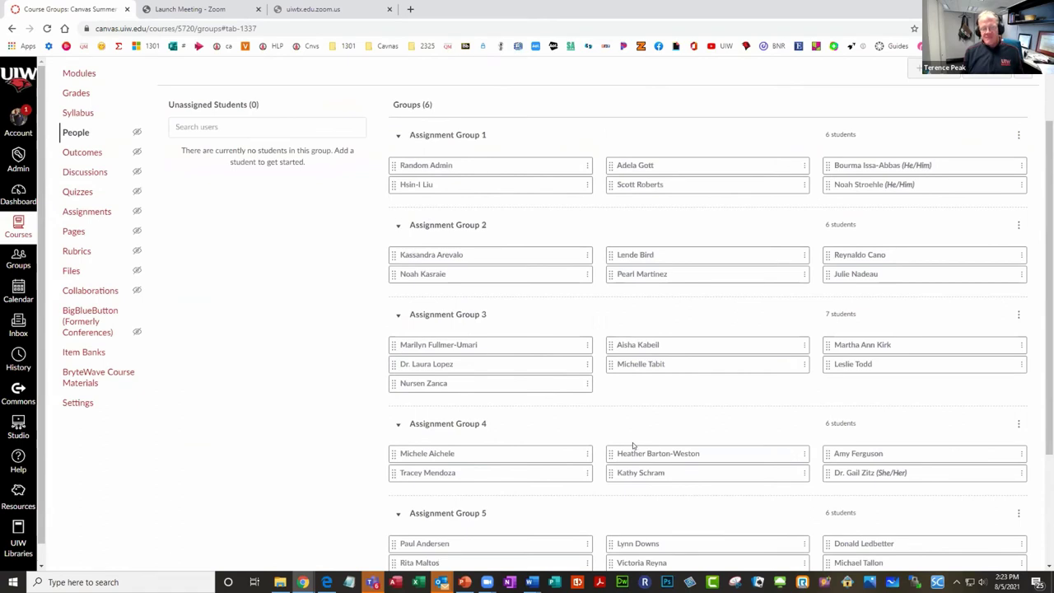
pyautogui.scroll(1, 632, 443)
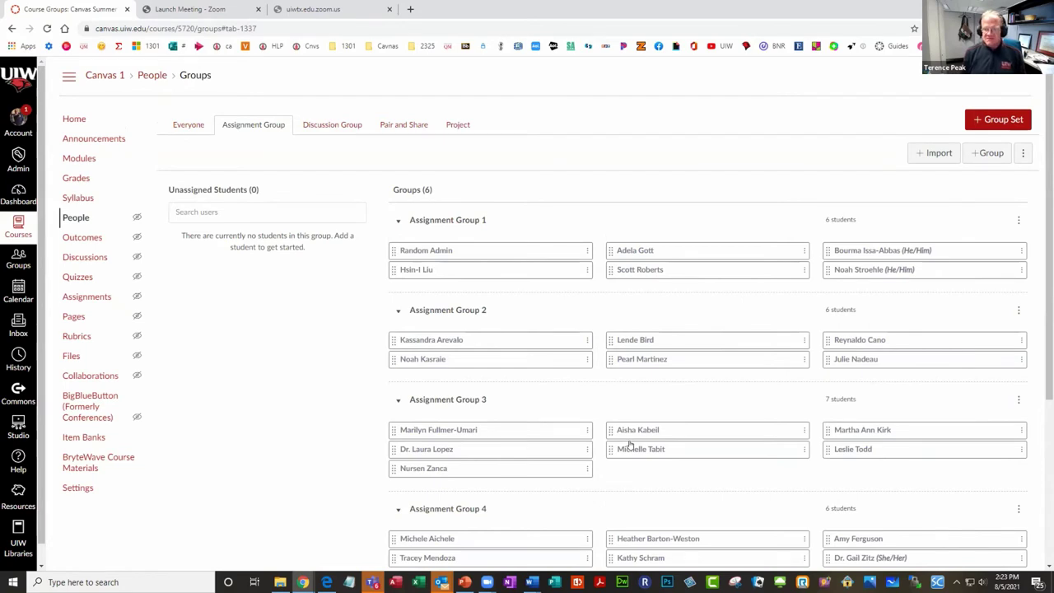
# Create a new group named 'Assignment Group 7', fixing a name typo before saving.
pyautogui.click(990, 155)
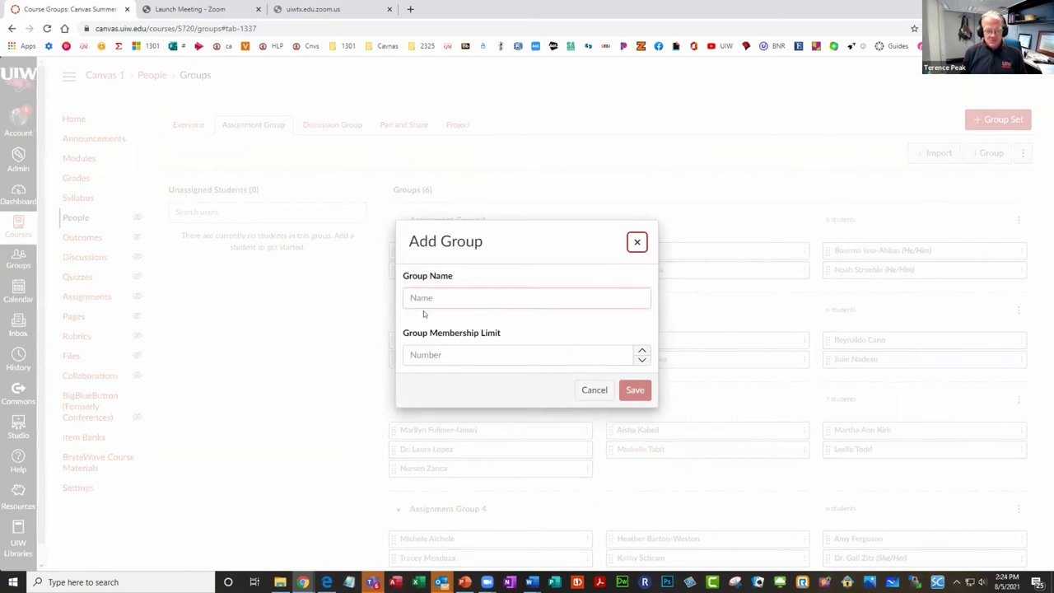
pyautogui.click(423, 301)
pyautogui.moveTo(497, 247); pyautogui.dragTo(529, 406)
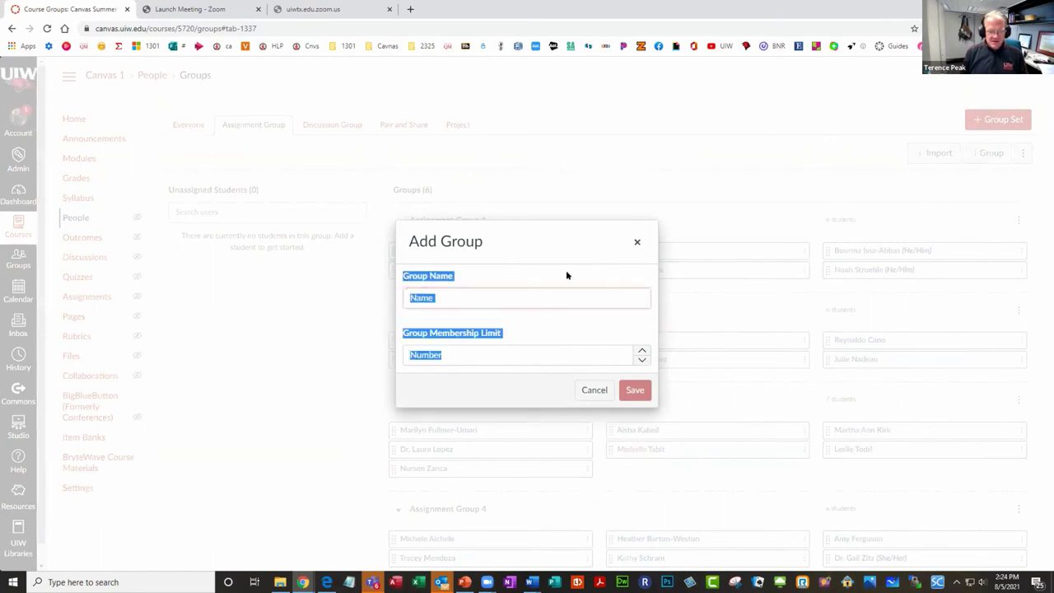
pyautogui.click(594, 390)
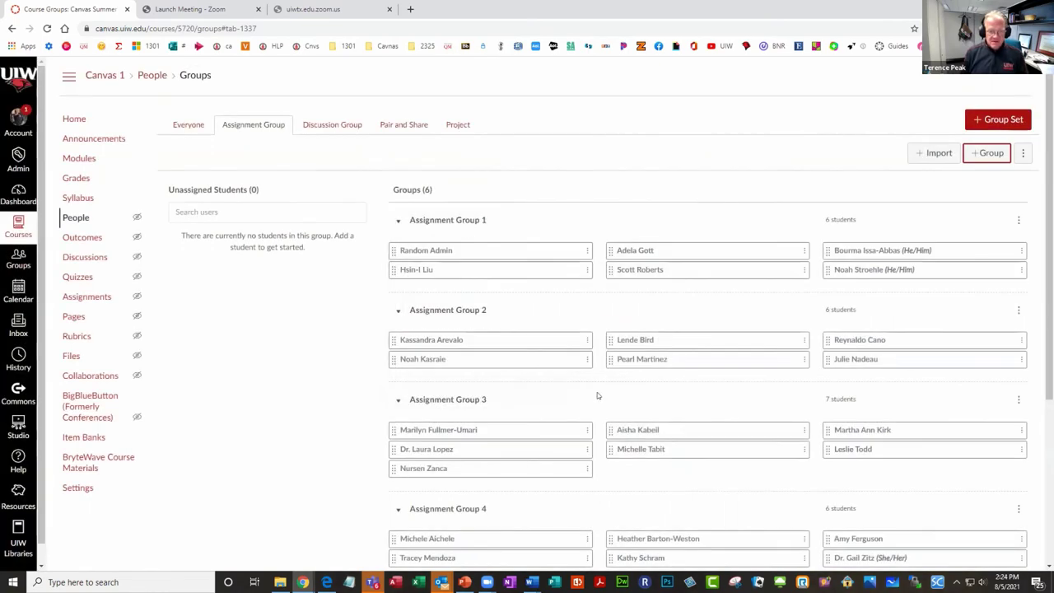
pyautogui.click(993, 155)
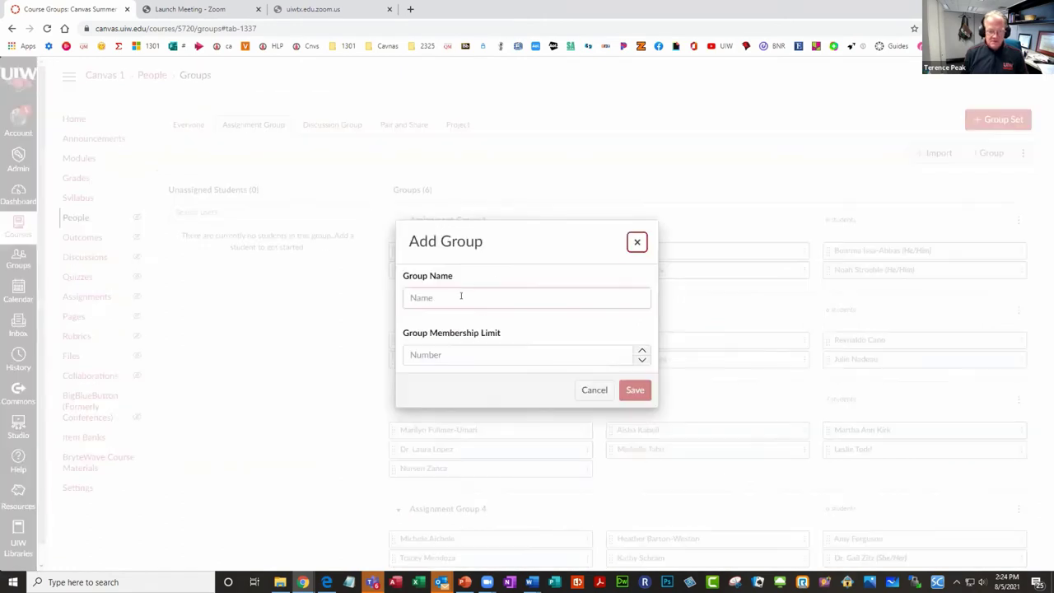
pyautogui.click(461, 296)
pyautogui.write('Assi')
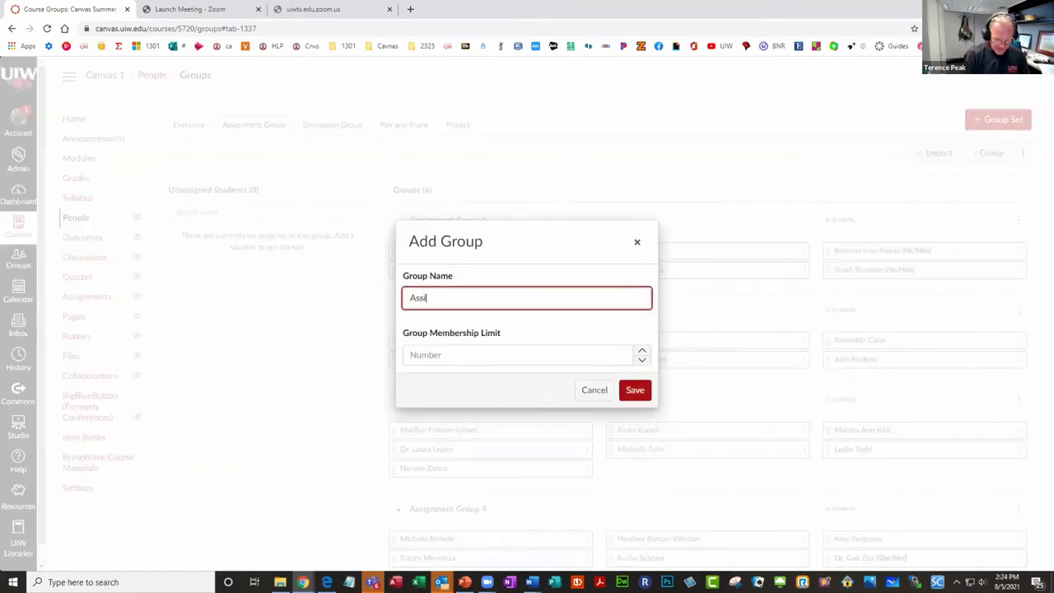
pyautogui.write('gnment Group')
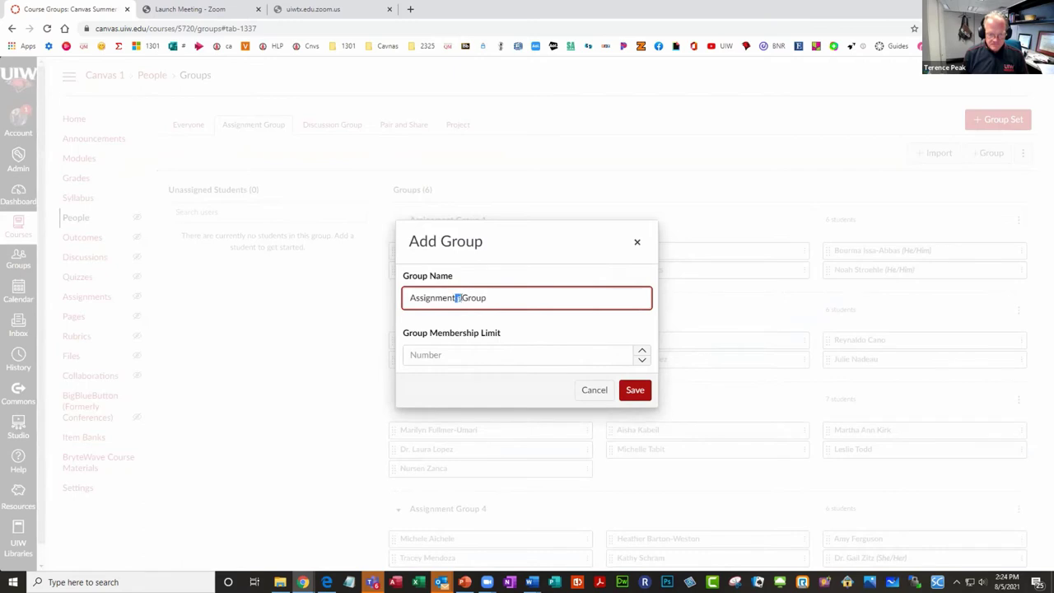
pyautogui.press('BackSpace')
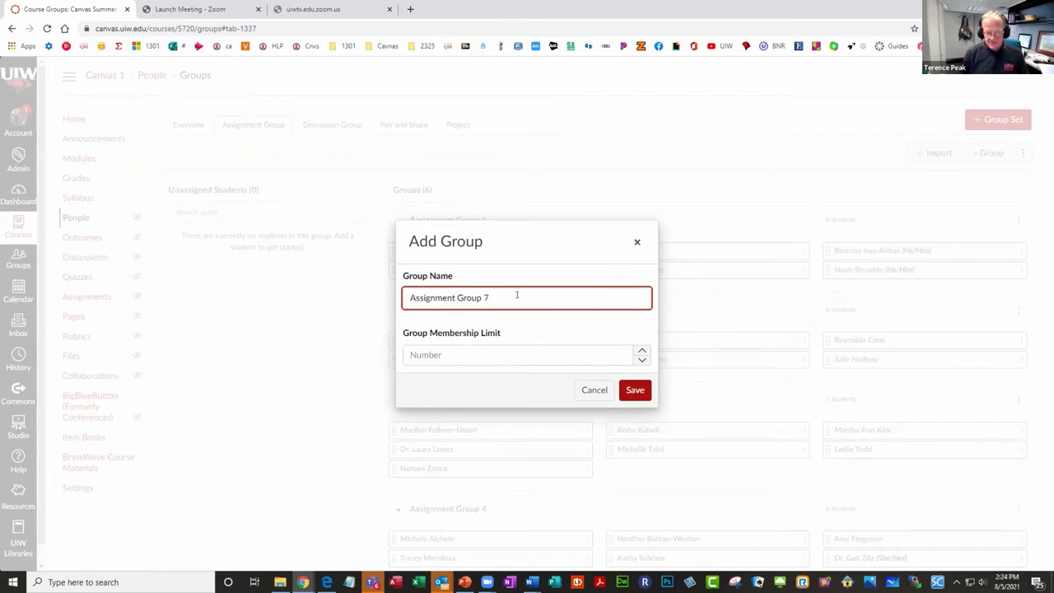
pyautogui.click(636, 393)
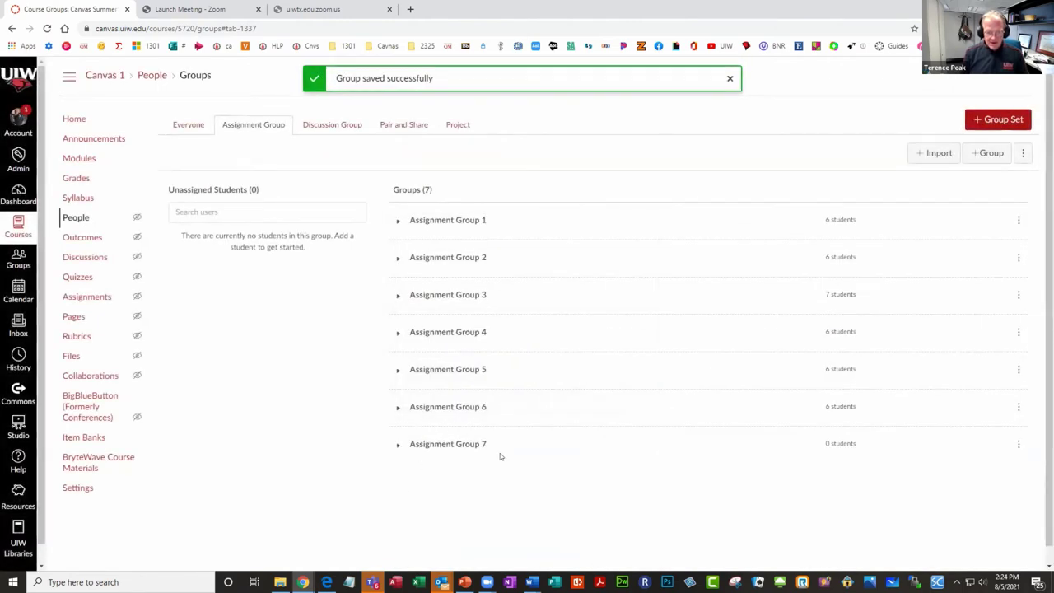
pyautogui.click(407, 409)
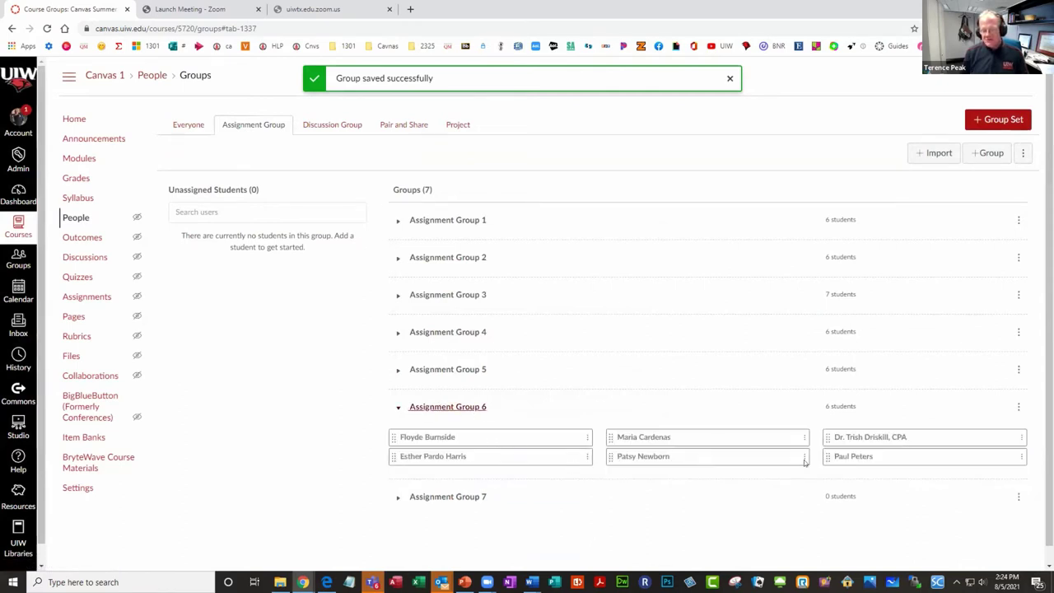
# Move one student from Assignment Group 6 into Assignment Group 7.
pyautogui.moveTo(859, 458); pyautogui.dragTo(438, 370)
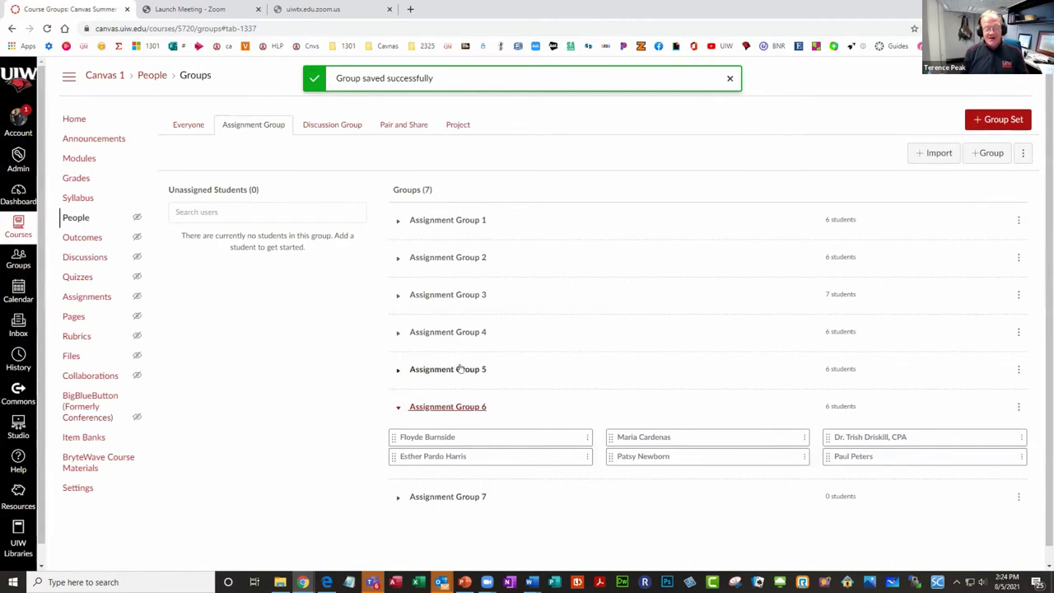
pyautogui.moveTo(898, 465); pyautogui.dragTo(887, 520)
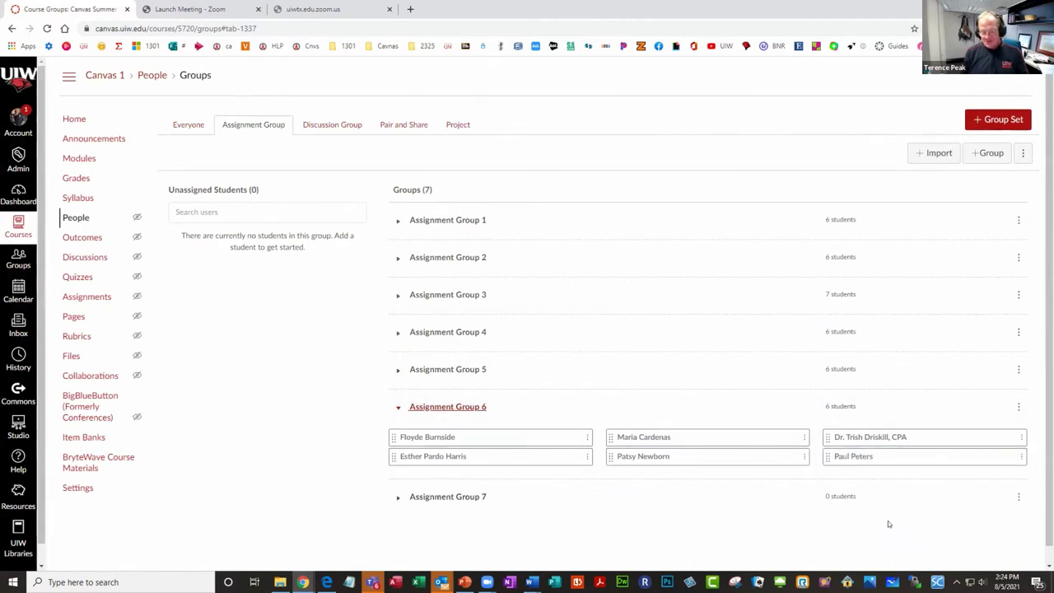
pyautogui.moveTo(864, 443); pyautogui.dragTo(441, 488)
pyautogui.click(409, 485)
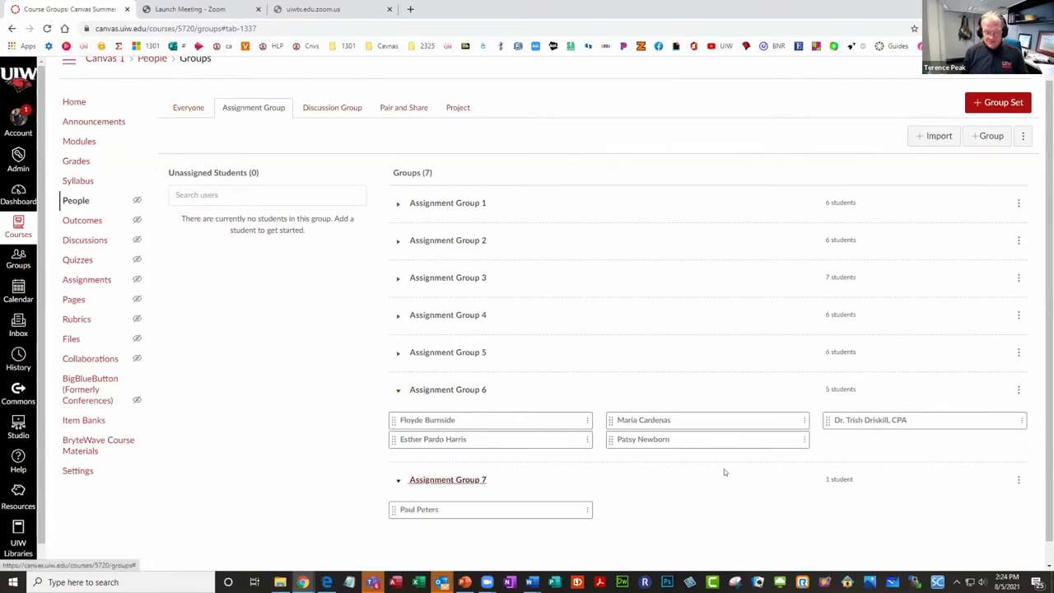
# Move one student from Assignment Group 5 into Assignment Group 7.
pyautogui.click(469, 356)
pyautogui.moveTo(880, 407); pyautogui.dragTo(669, 523)
pyautogui.moveTo(880, 348); pyautogui.dragTo(874, 405)
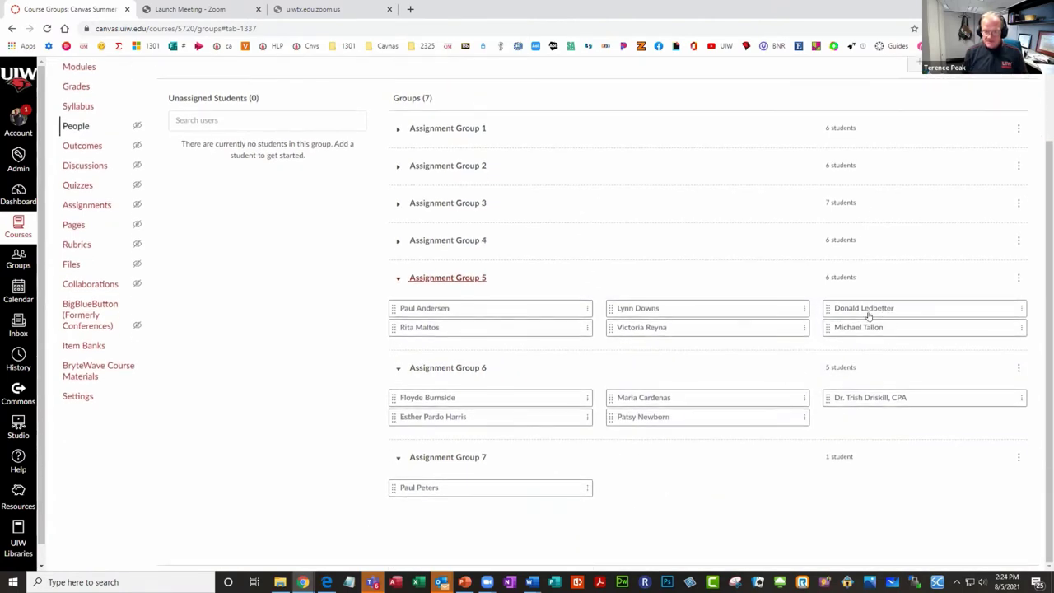
pyautogui.moveTo(865, 313); pyautogui.dragTo(578, 480)
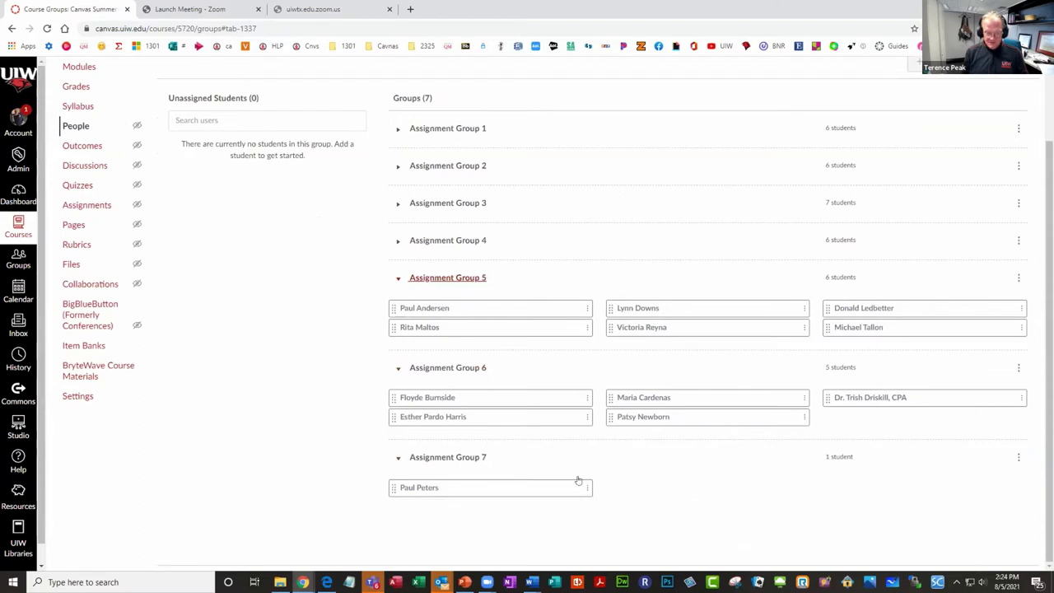
pyautogui.moveTo(912, 307); pyautogui.dragTo(932, 483)
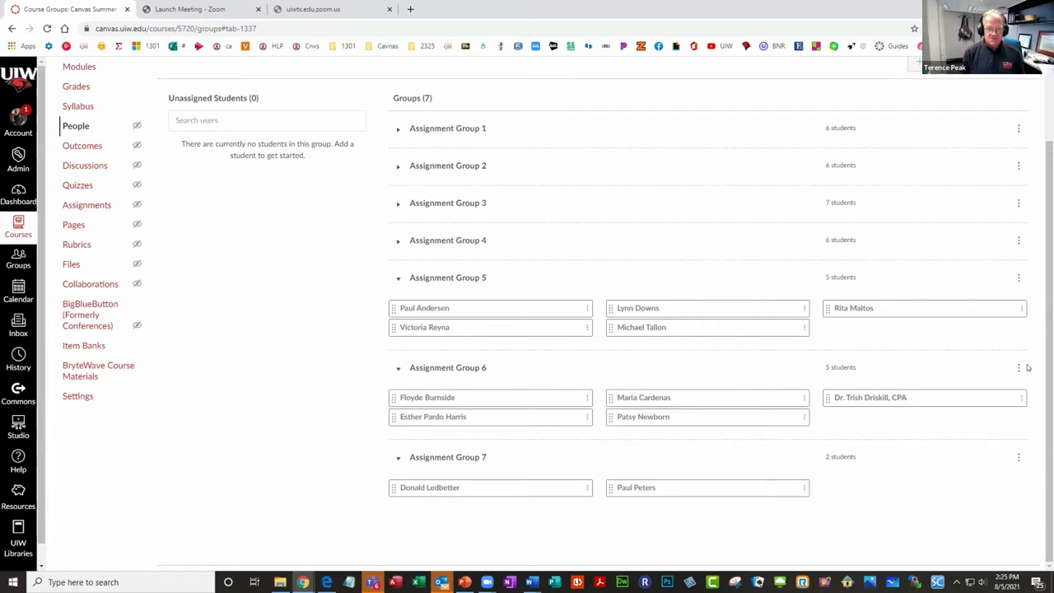
pyautogui.scroll(2, 71, 301)
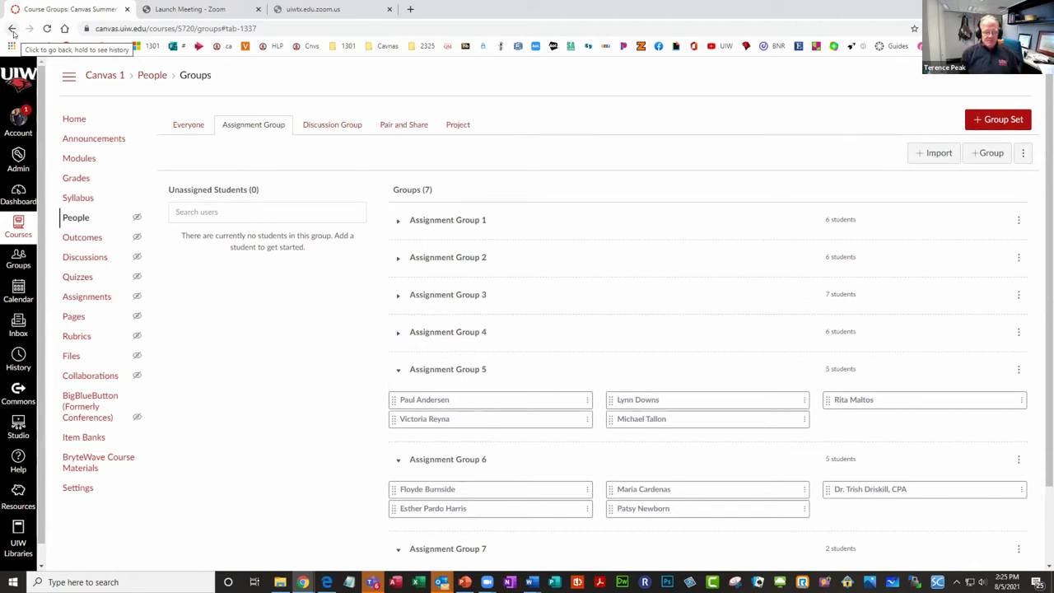
# Collapse Assignment Groups 5, 6 and 7 and show Assignment Group 1's members.
pyautogui.click(398, 369)
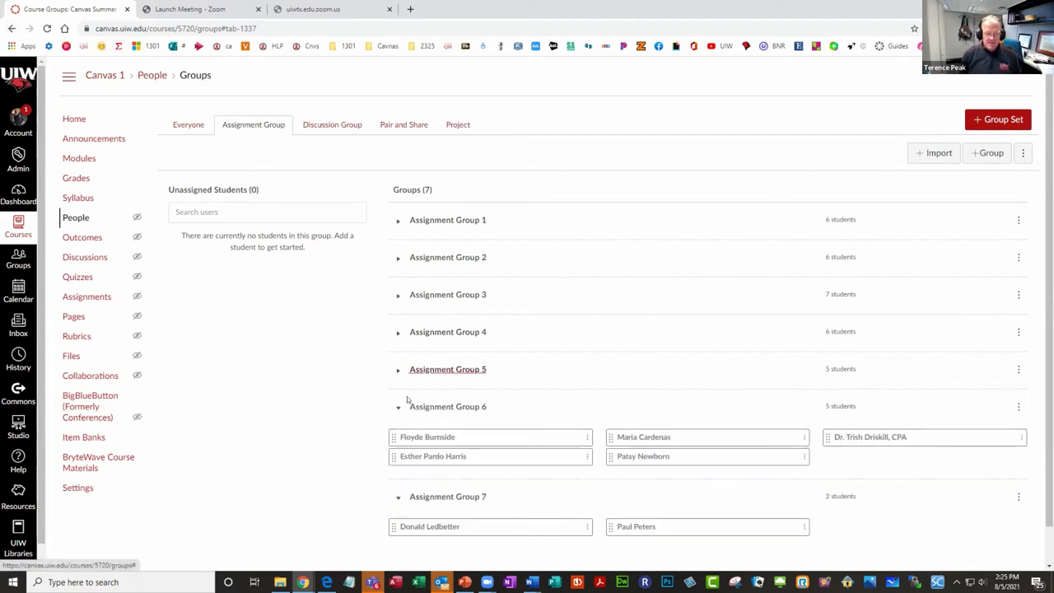
pyautogui.click(398, 406)
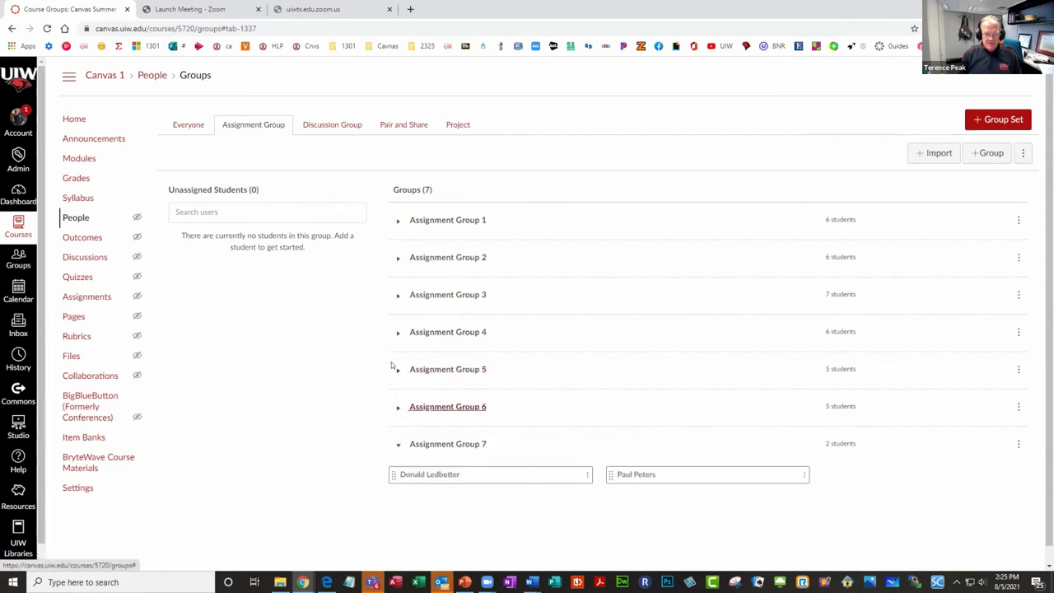
pyautogui.click(418, 222)
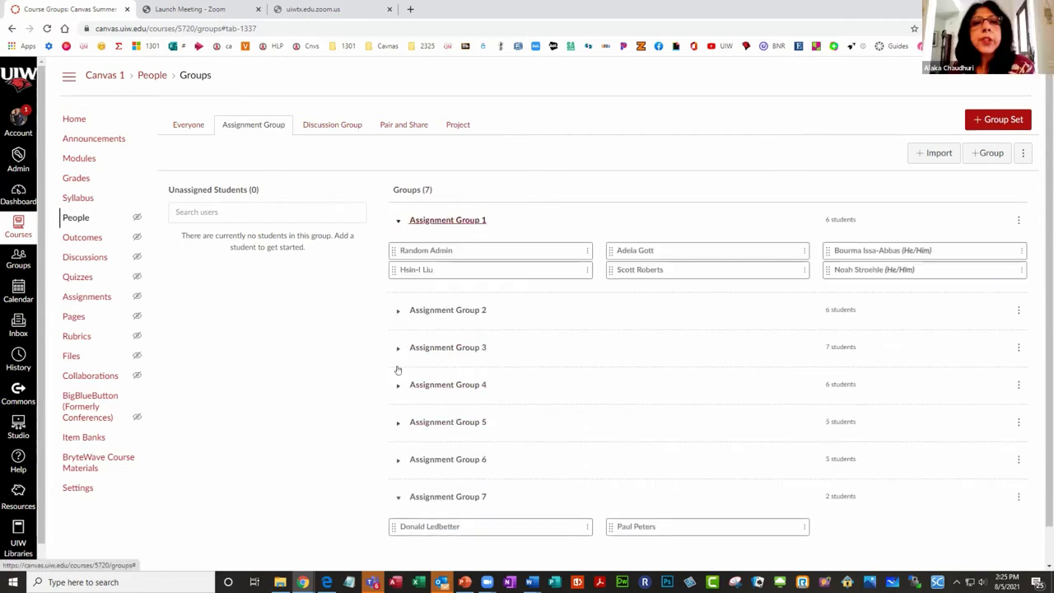
pyautogui.click(398, 497)
pyautogui.scroll(-1, 372, 401)
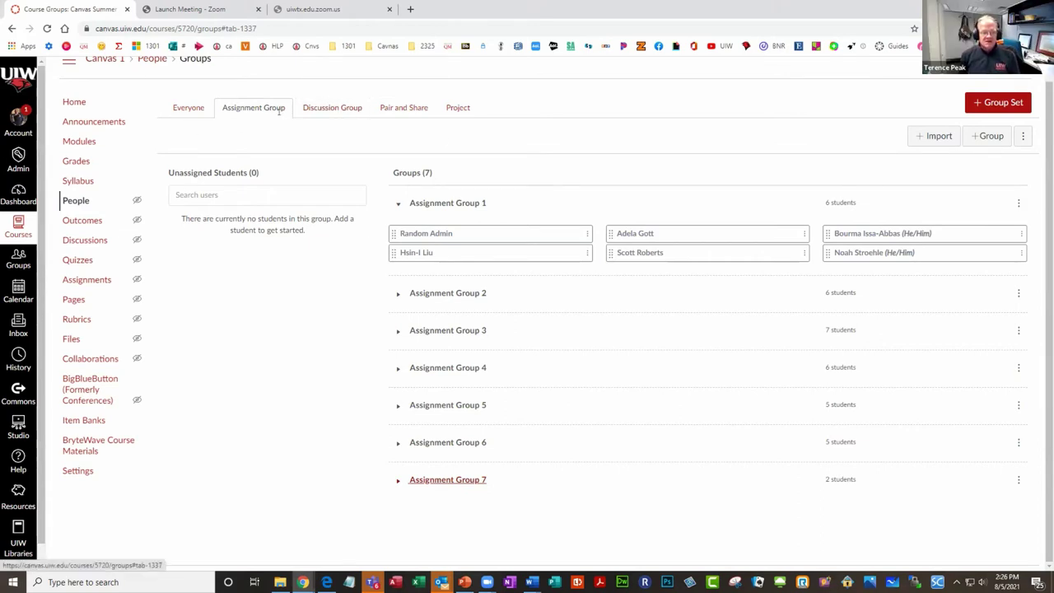
# Flip through the Discussion Group and Pair and Share sets, ending on the Project set.
pyautogui.click(322, 105)
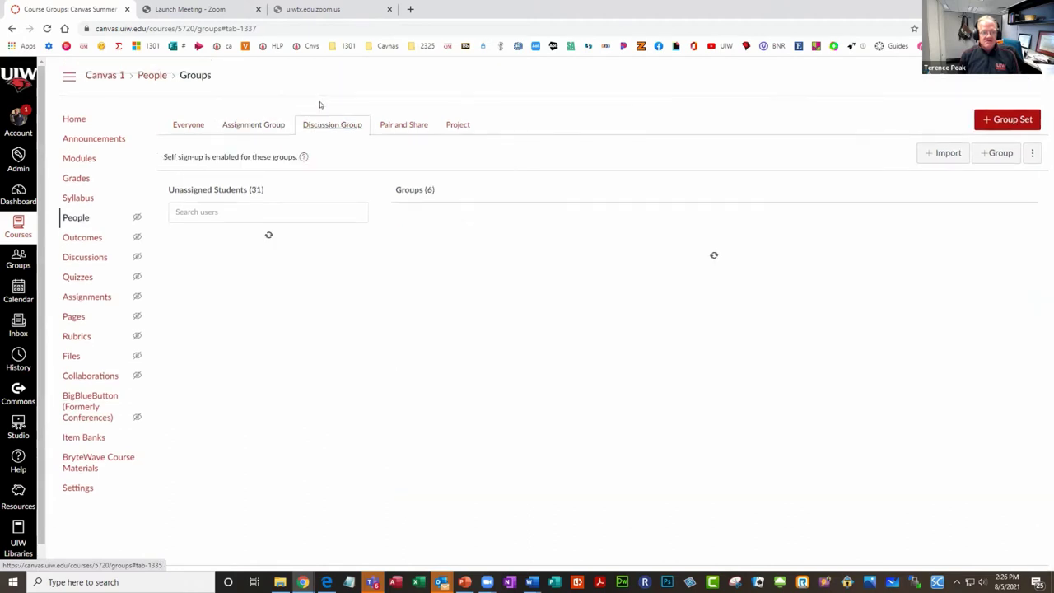
pyautogui.click(393, 125)
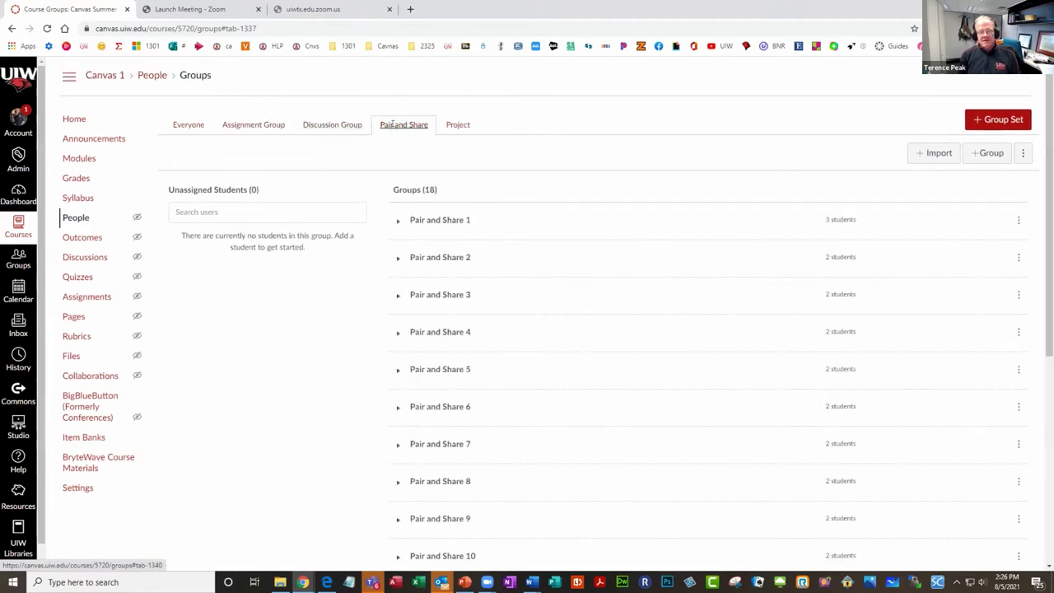
pyautogui.click(457, 124)
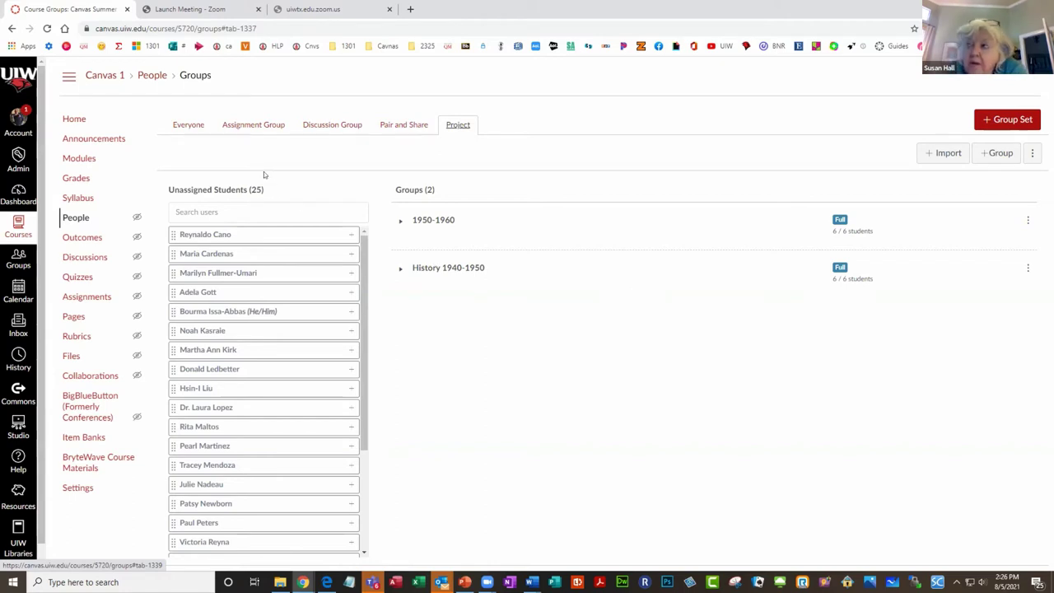
# Return to the Pair and Share set to see its 18 groups.
pyautogui.click(393, 124)
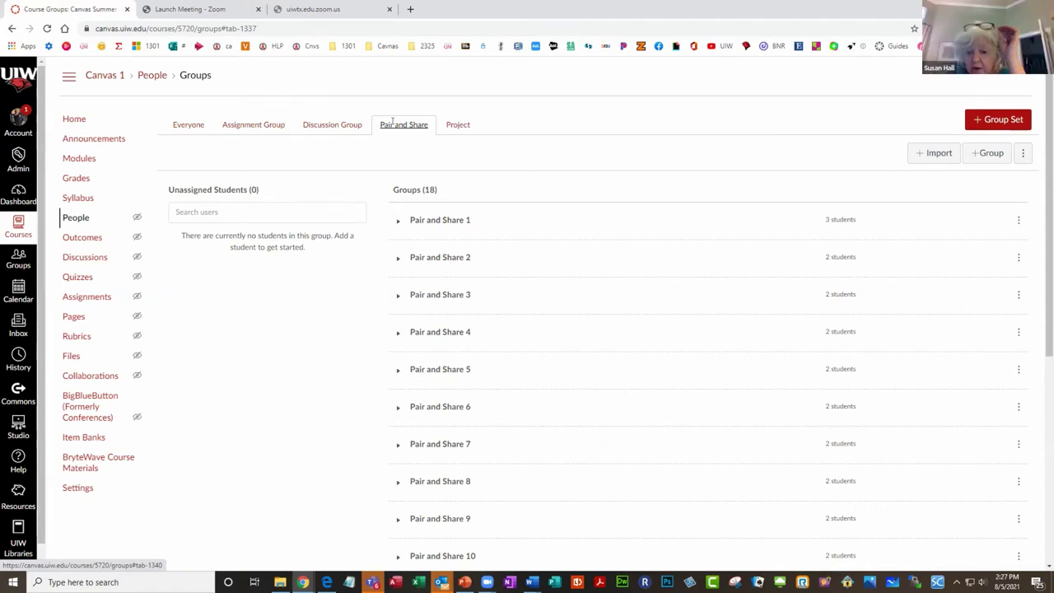
# Show the members of Pair and Share 1 and 2, then scroll through the remaining groups.
pyautogui.click(395, 220)
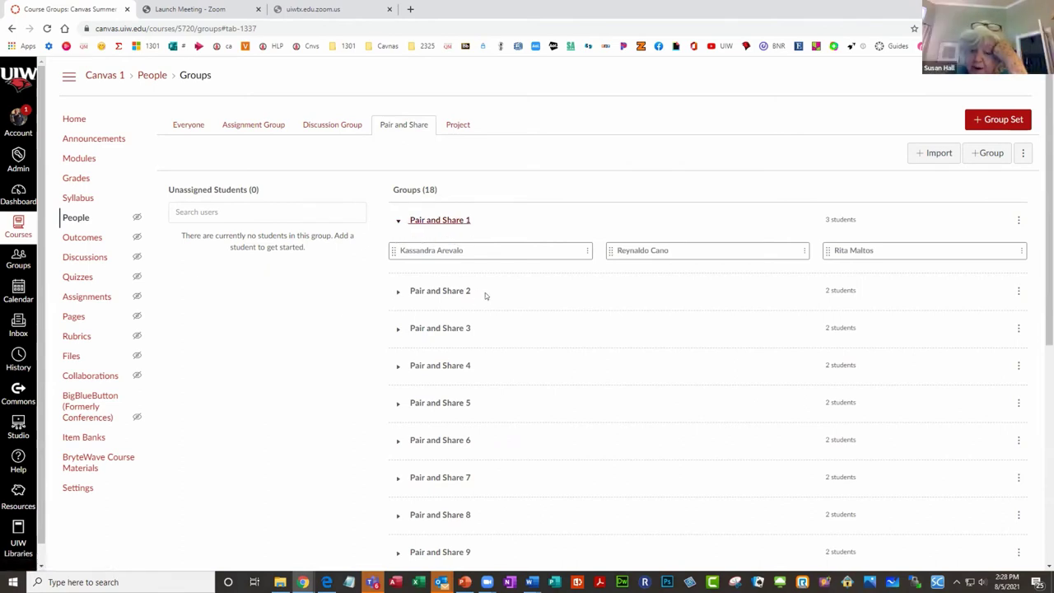
pyautogui.click(449, 293)
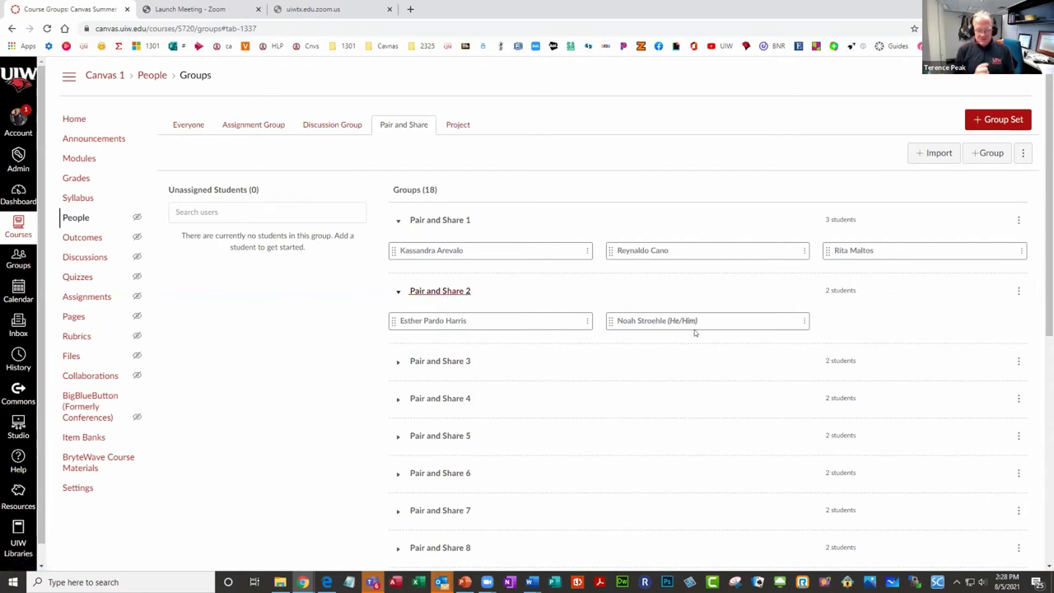
pyautogui.scroll(-2, 444, 395)
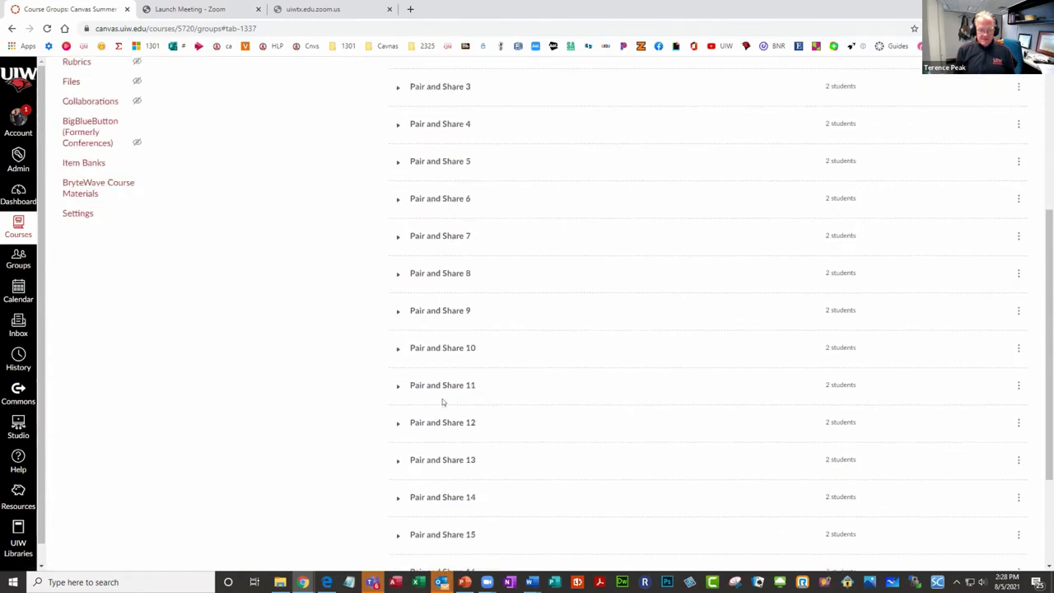
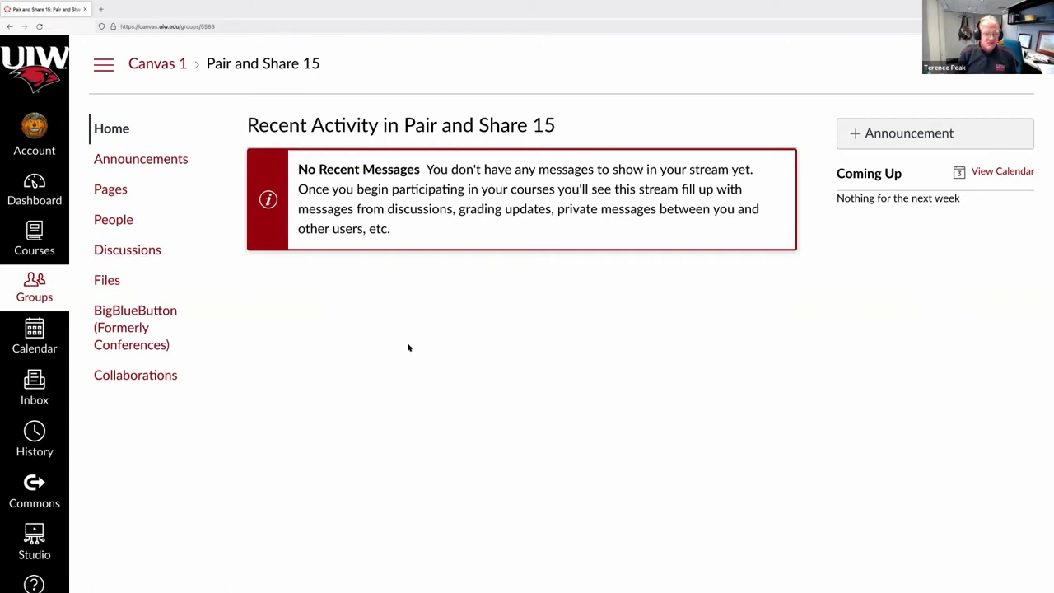
# Open the Pair and Share 15 group's Discussions page and check that it has no discussions yet.
pyautogui.click(131, 252)
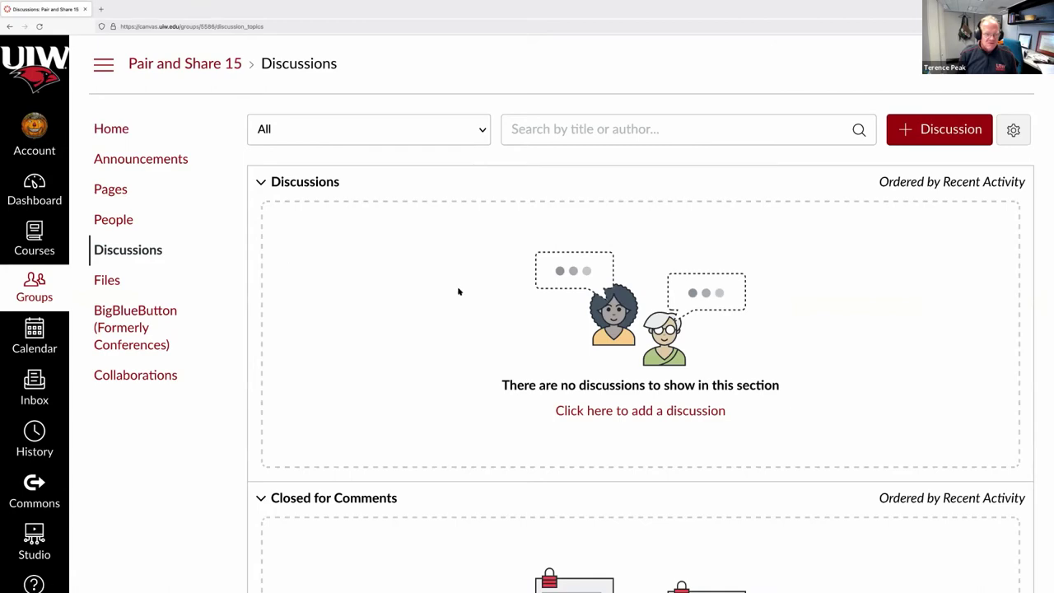
pyautogui.scroll(-3, 458, 292)
pyautogui.scroll(3, 459, 289)
# Go to Discussion Group 1's Discussions and open the Canvas Applications Discussion topic.
pyautogui.click(36, 290)
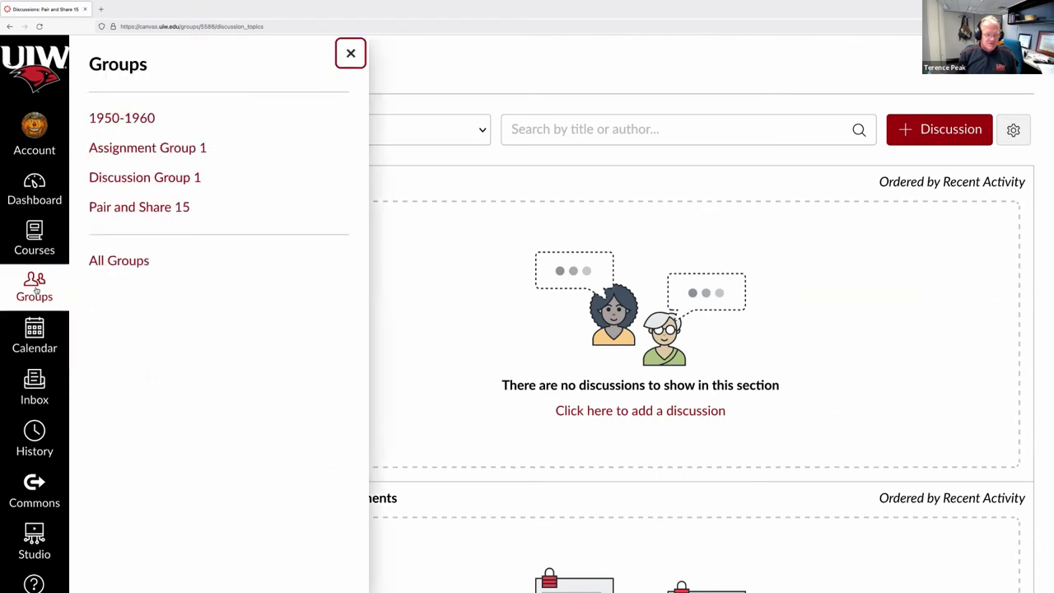
pyautogui.click(156, 179)
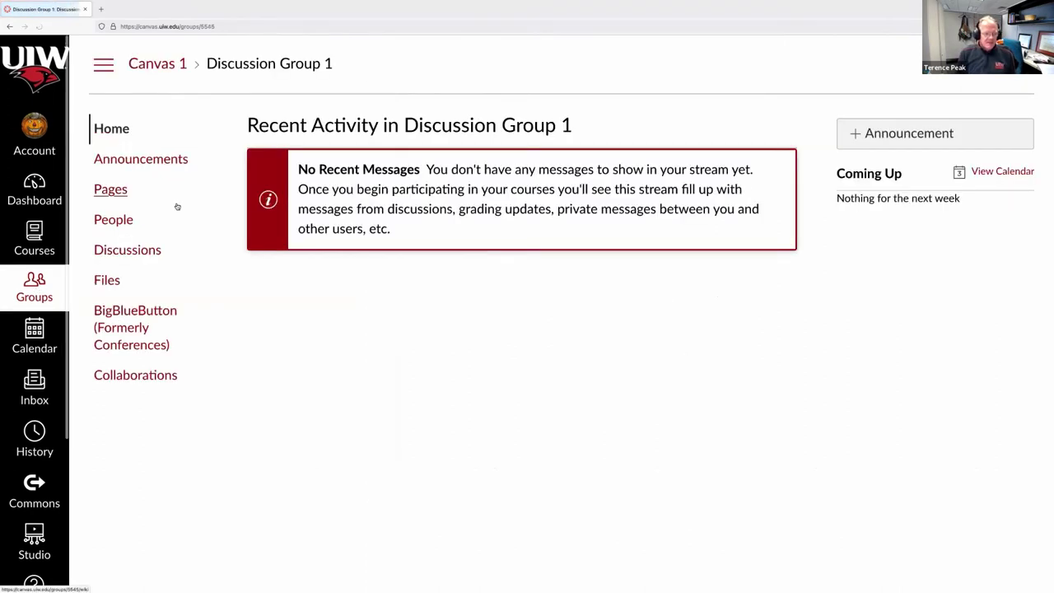
pyautogui.click(153, 254)
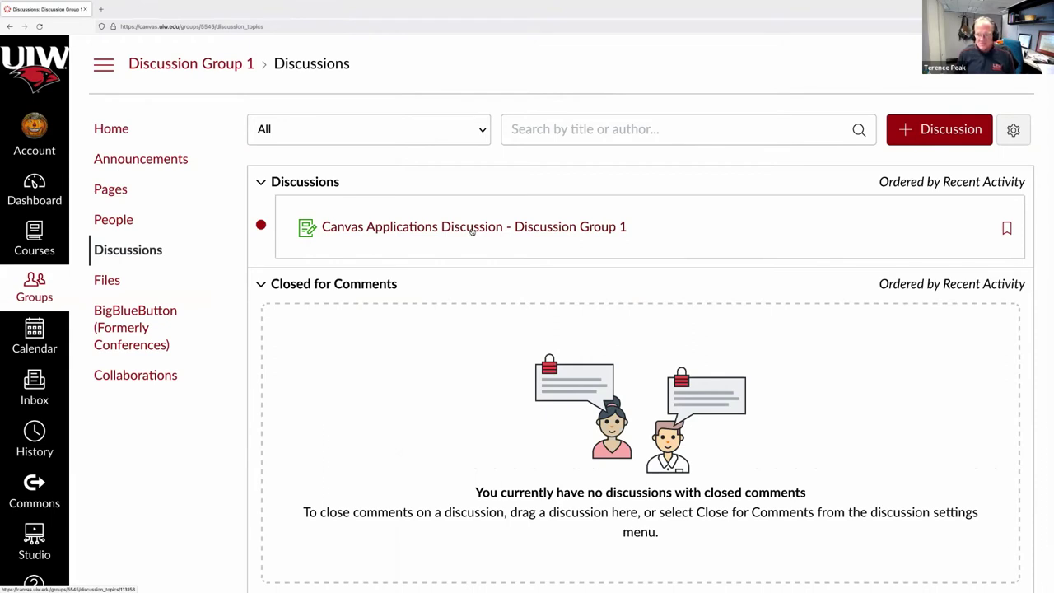
pyautogui.click(471, 232)
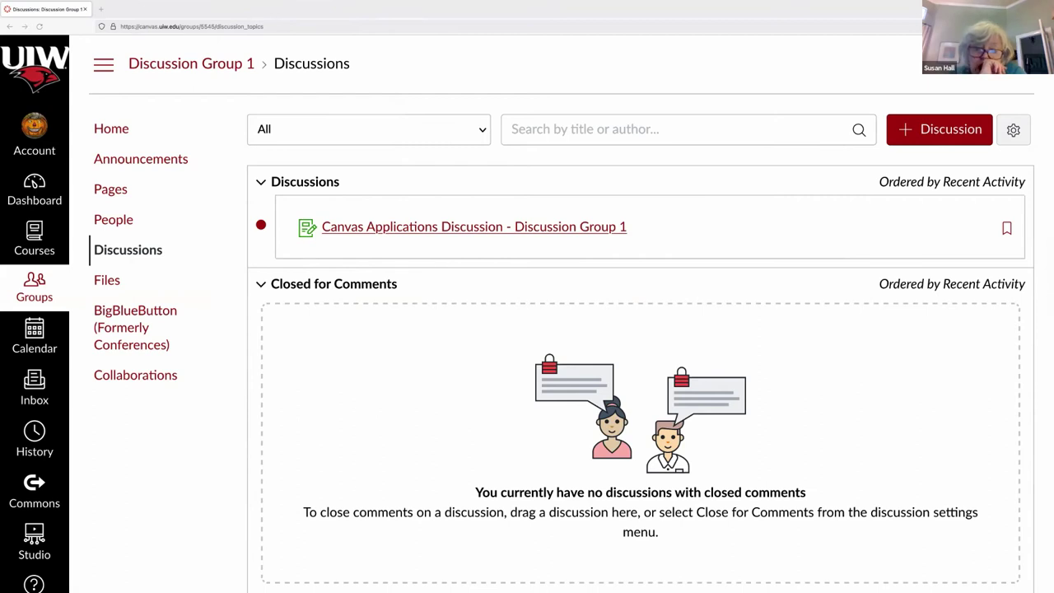
pyautogui.click(120, 221)
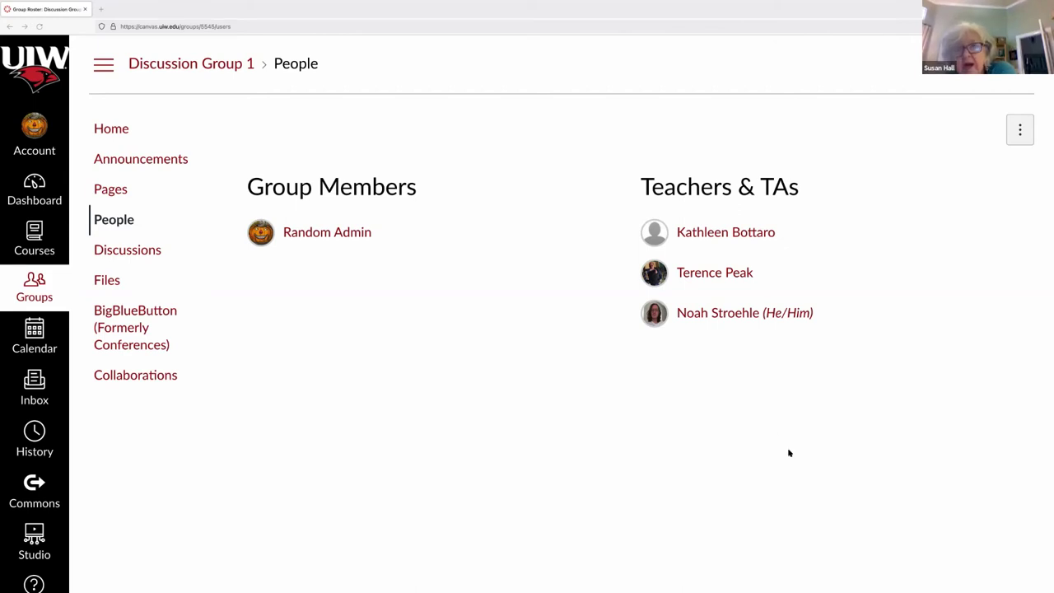
pyautogui.click(120, 253)
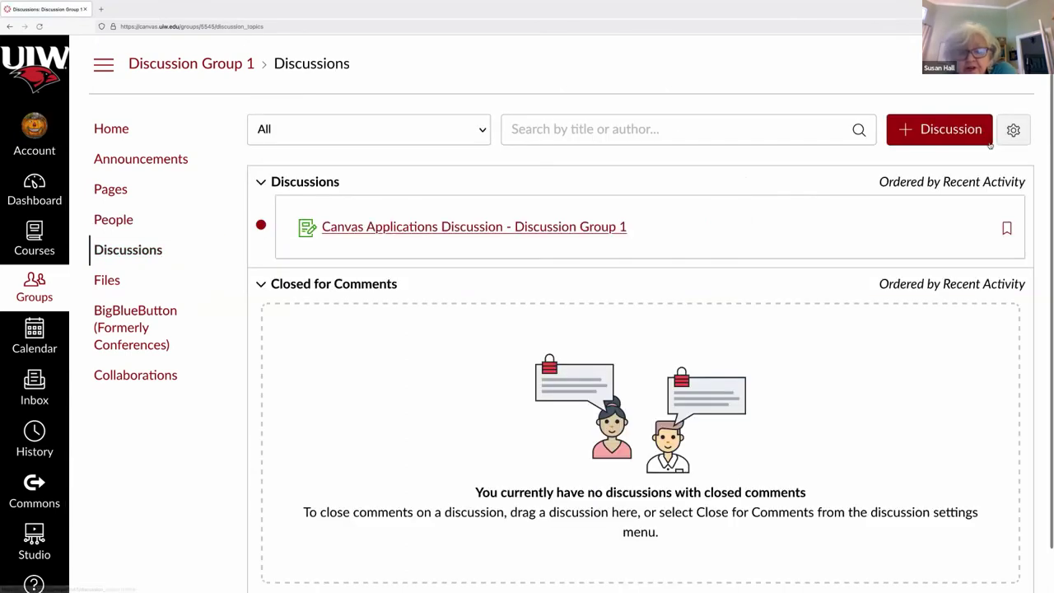
pyautogui.click(932, 132)
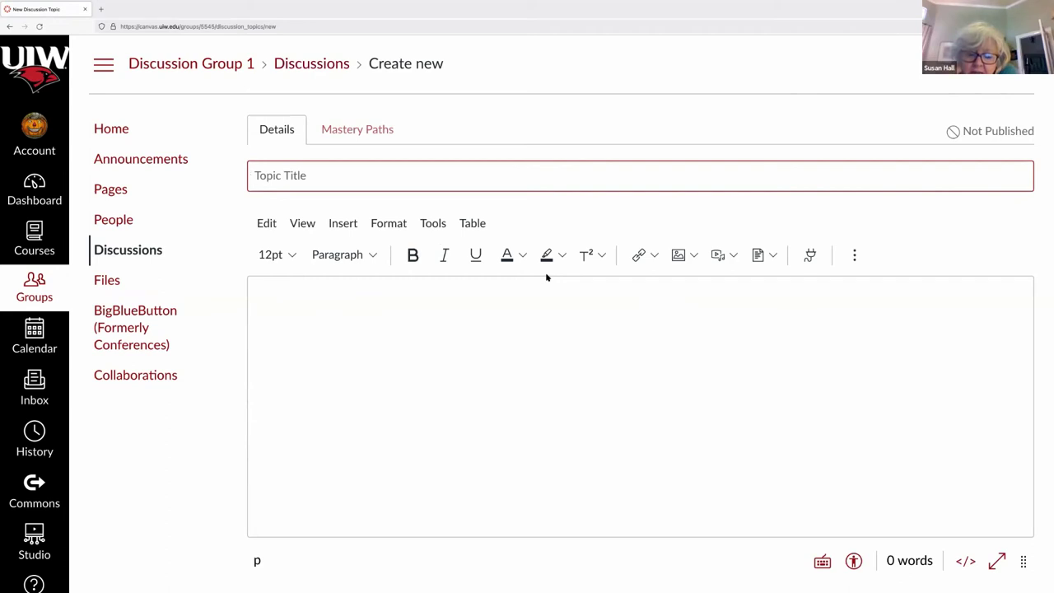
pyautogui.click(301, 68)
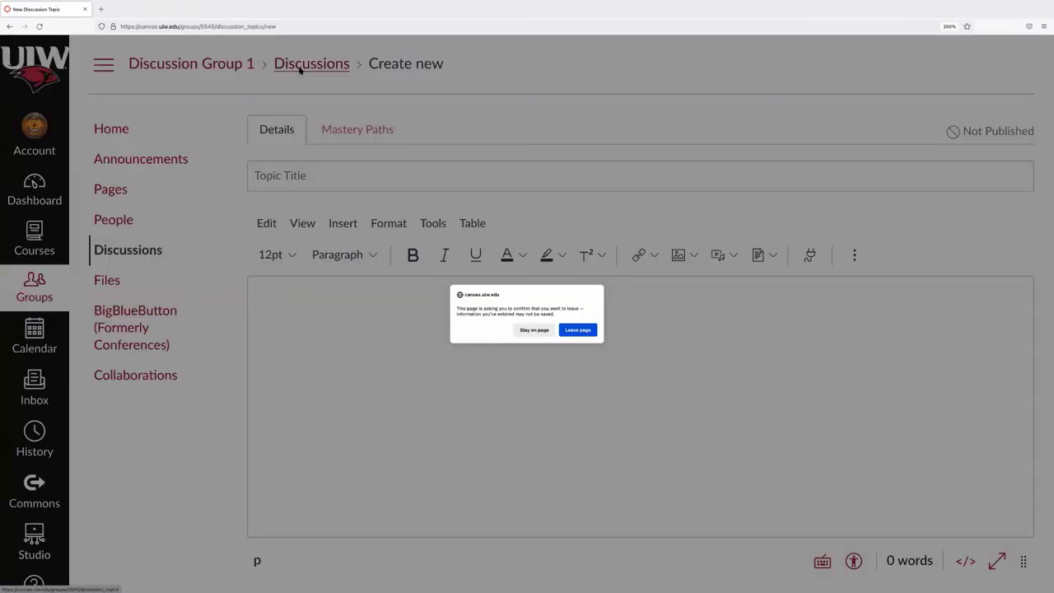
pyautogui.click(578, 330)
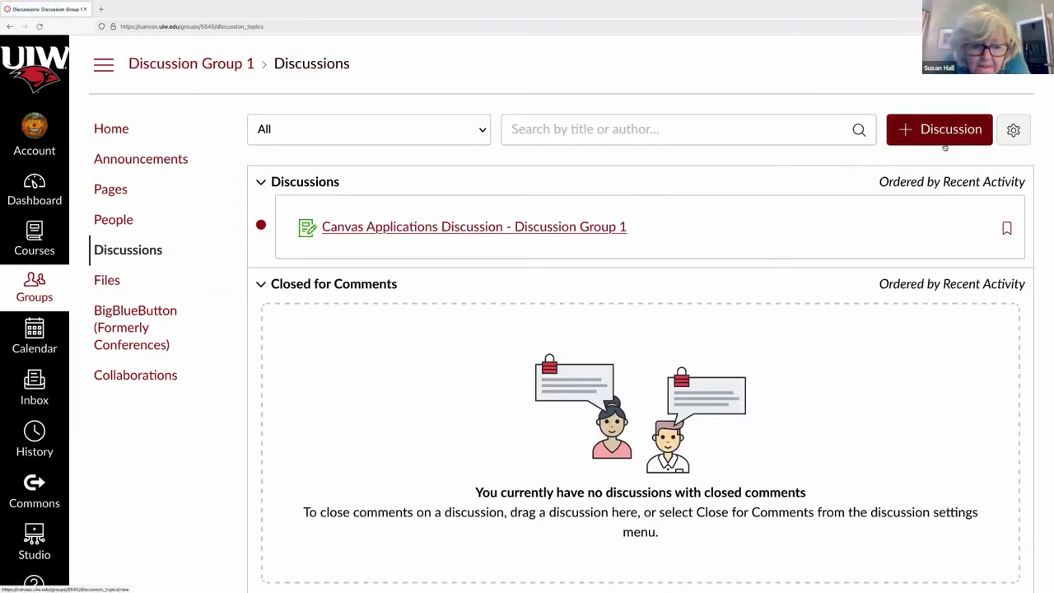
pyautogui.click(939, 140)
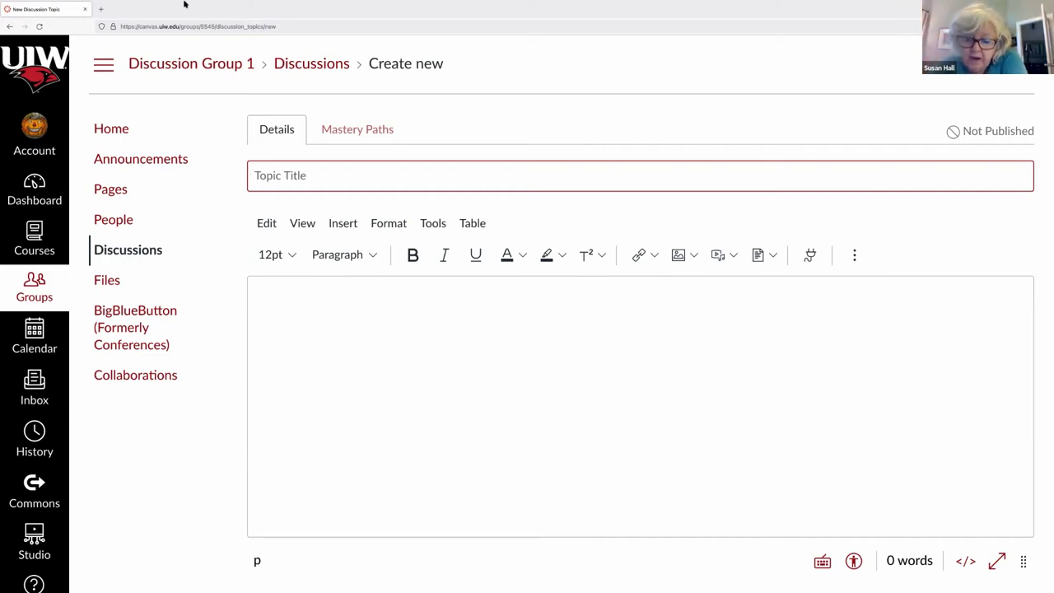
pyautogui.moveTo(185, 5)
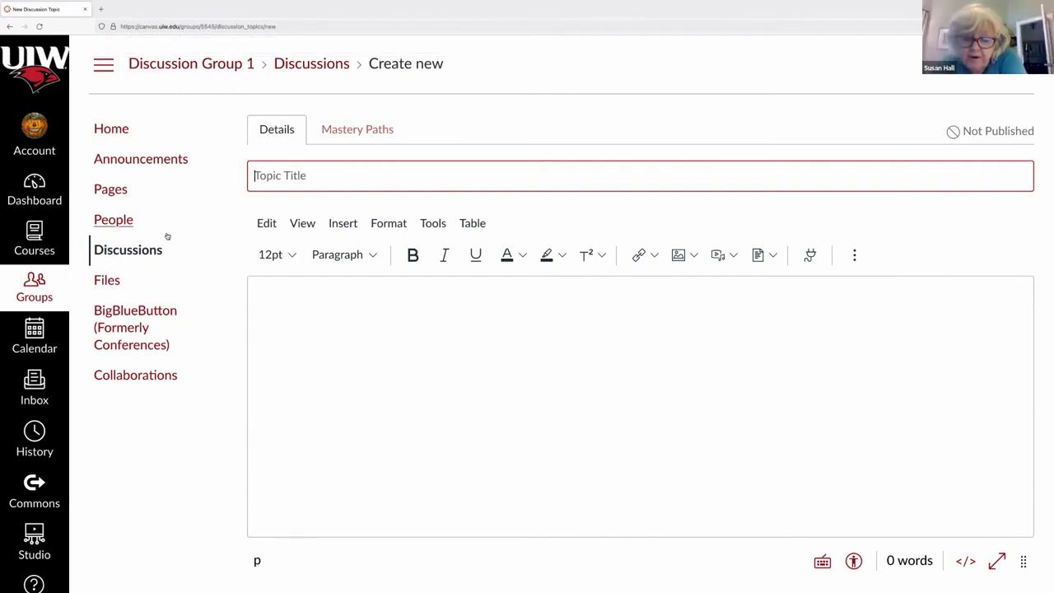
pyautogui.click(145, 251)
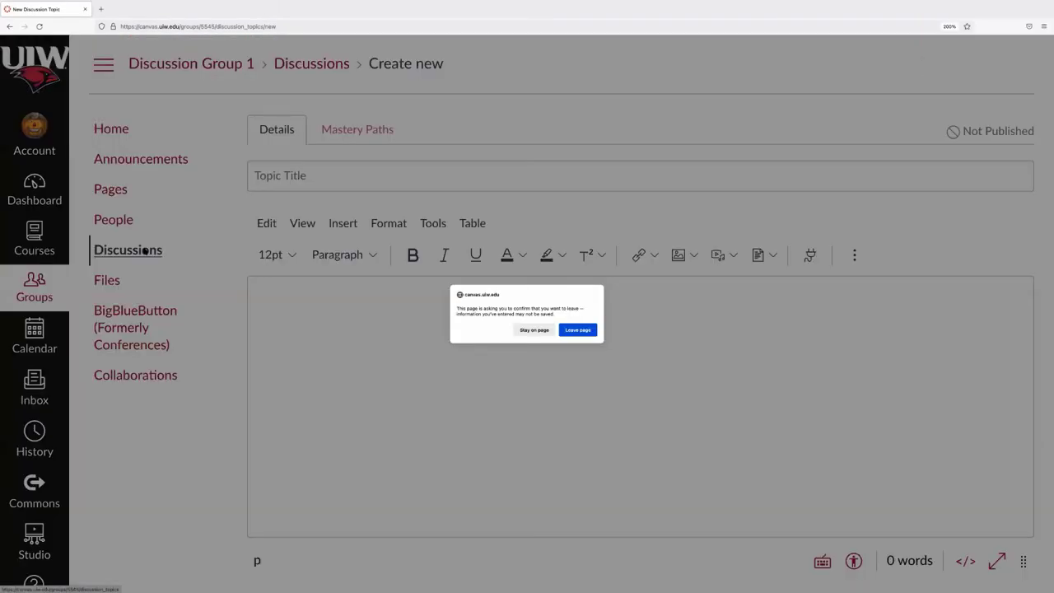
pyautogui.click(577, 331)
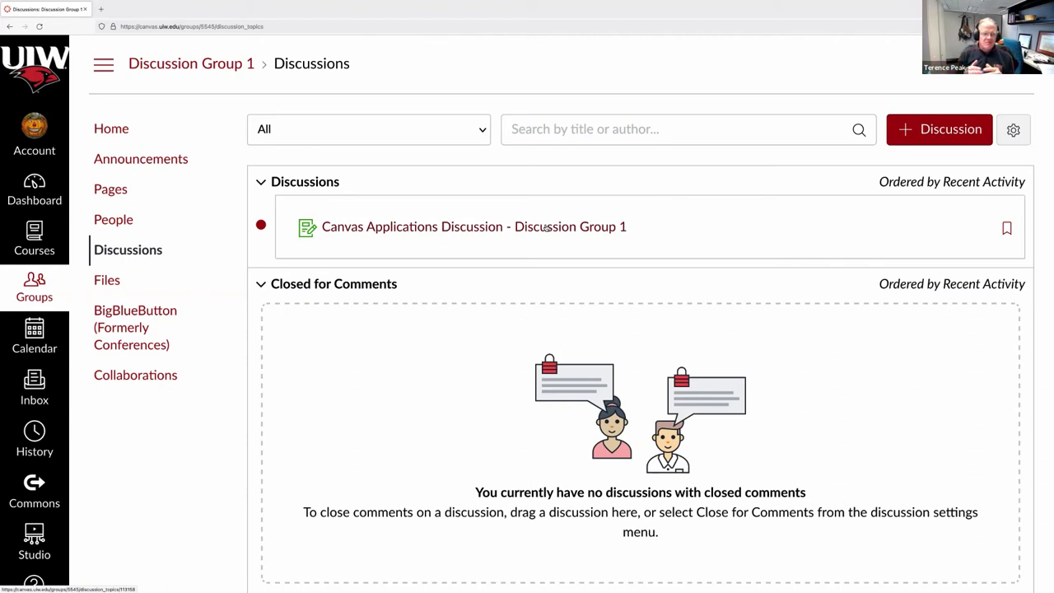
# Scroll through the Pair and Share group set's list of 18 groups and back to the top.
pyautogui.scroll(-1, 219, 219)
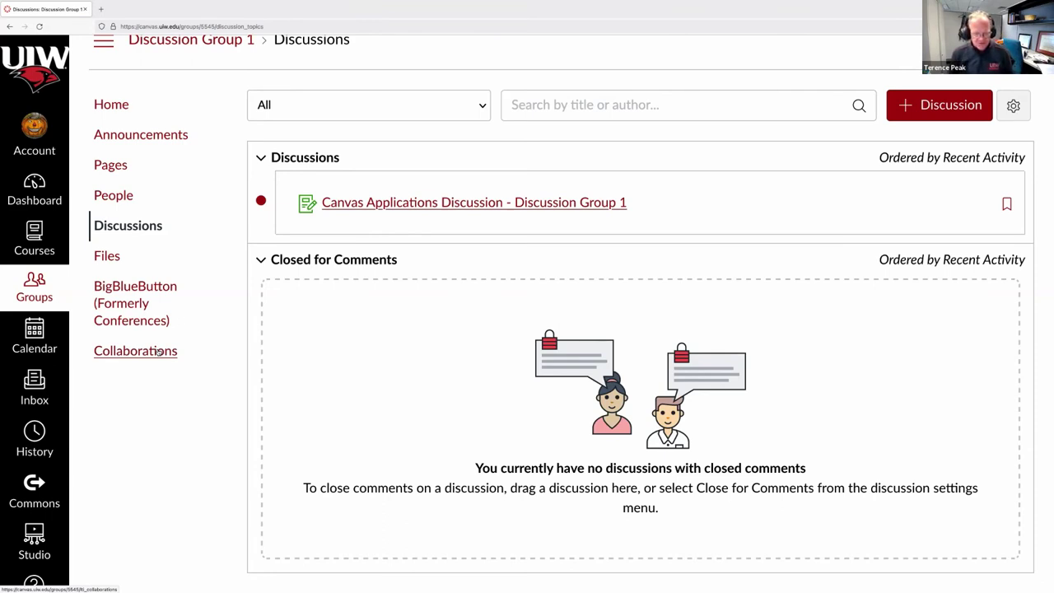
pyautogui.scroll(1, 126, 354)
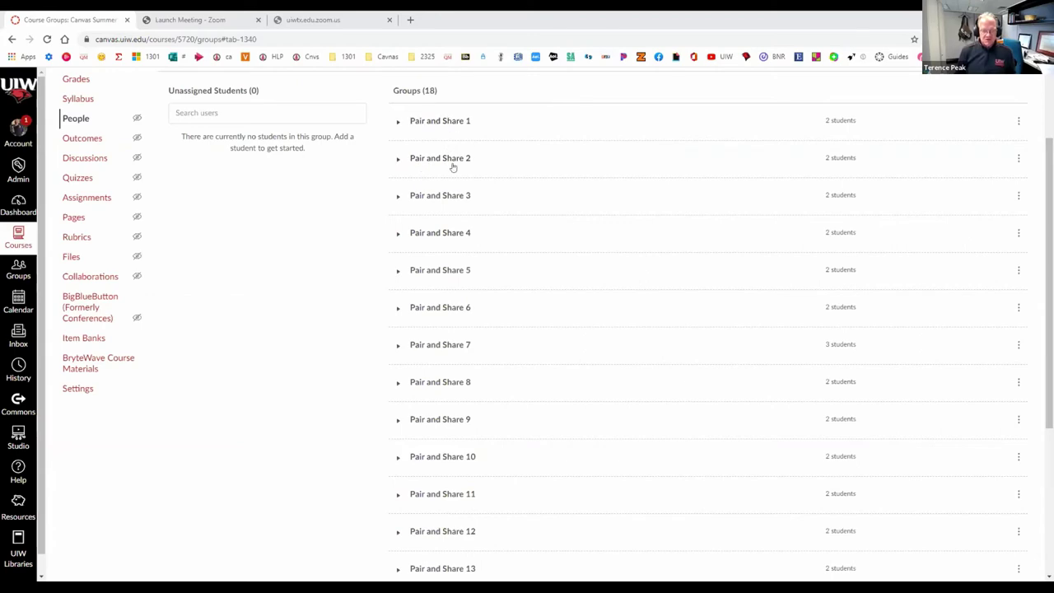
# Expand Pair and Share groups 1 through 6 to show their member students.
pyautogui.click(398, 121)
pyautogui.click(398, 191)
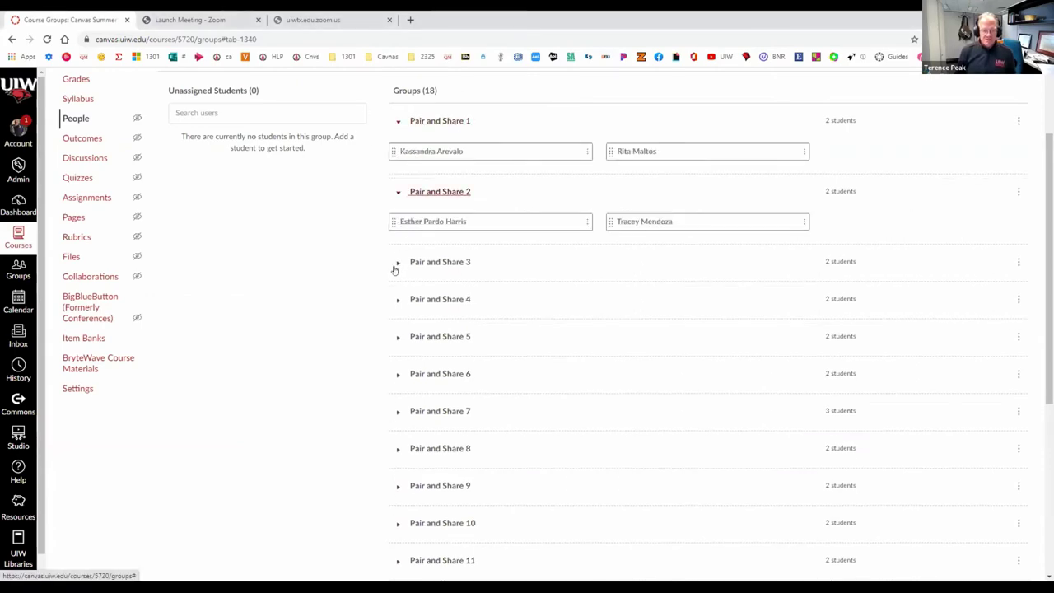
pyautogui.click(396, 264)
pyautogui.click(398, 335)
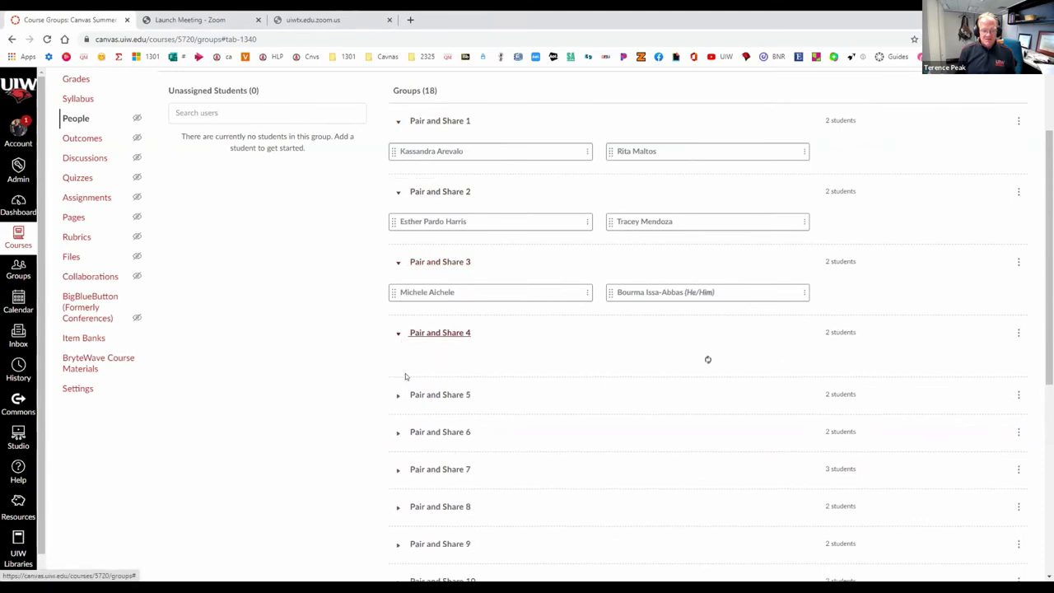
pyautogui.click(398, 443)
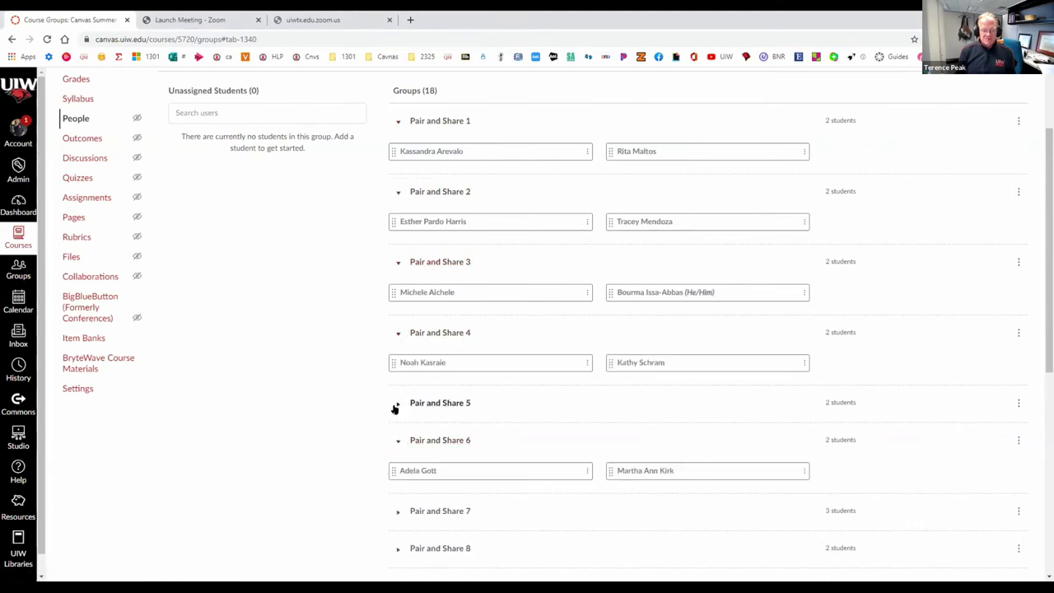
pyautogui.click(396, 405)
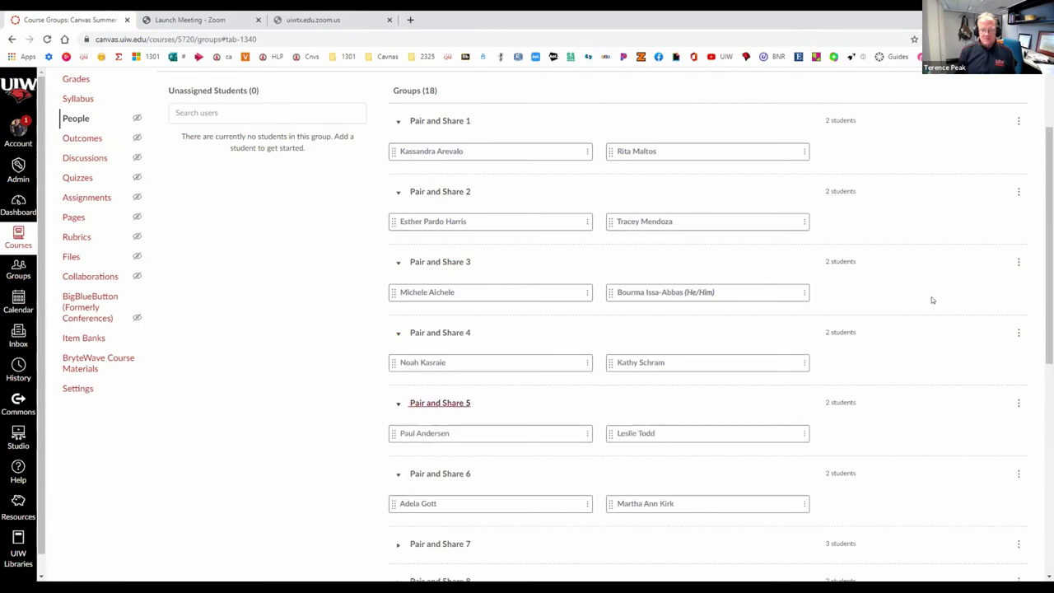
# Expand Pair and Share 7 (three students) and Pair and Share 8, then return to the top.
pyautogui.scroll(-1, 927, 311)
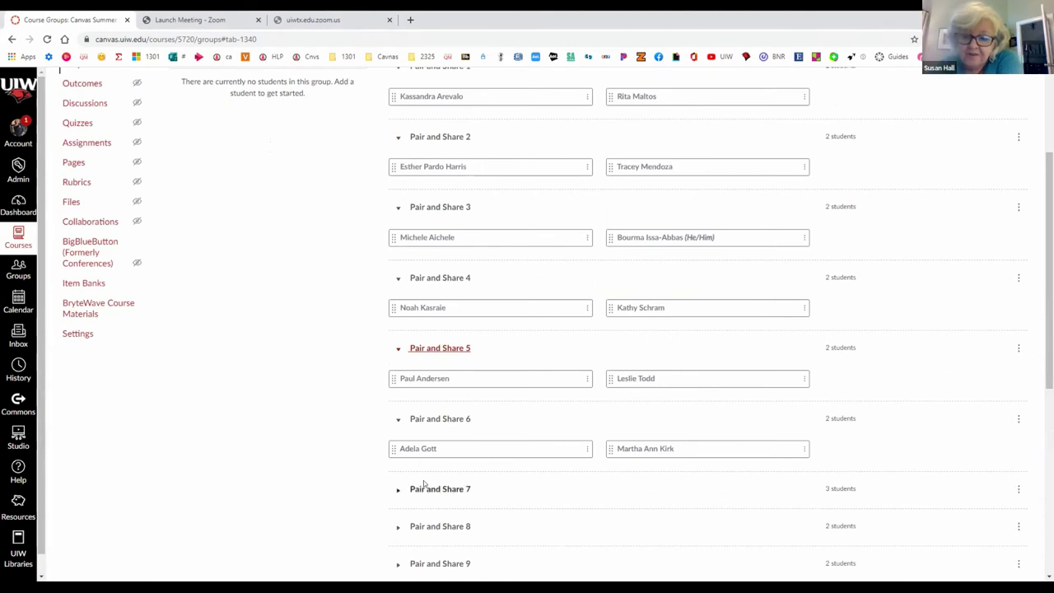
pyautogui.click(399, 491)
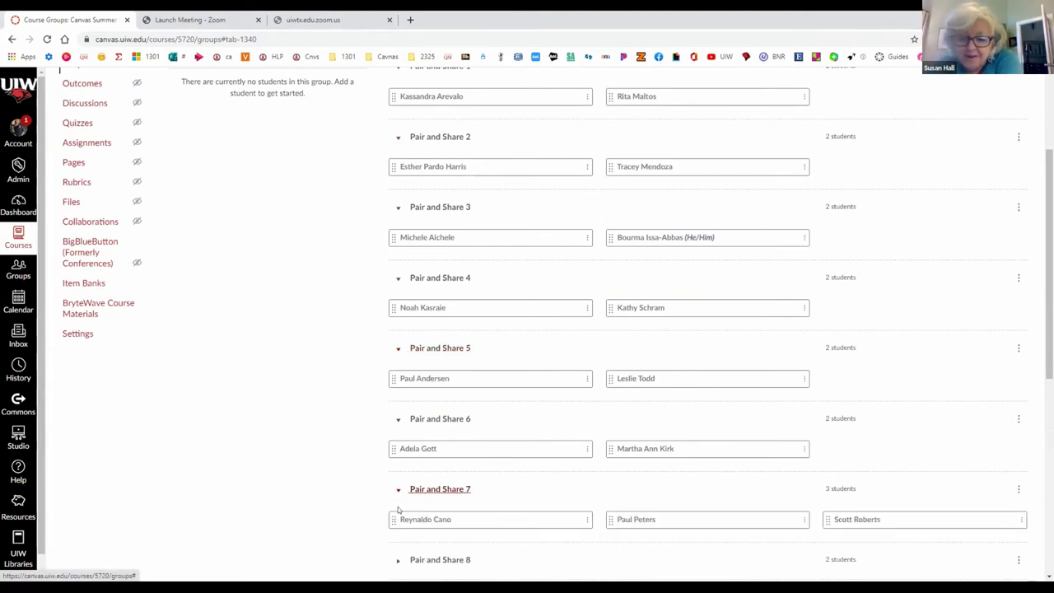
pyautogui.click(401, 563)
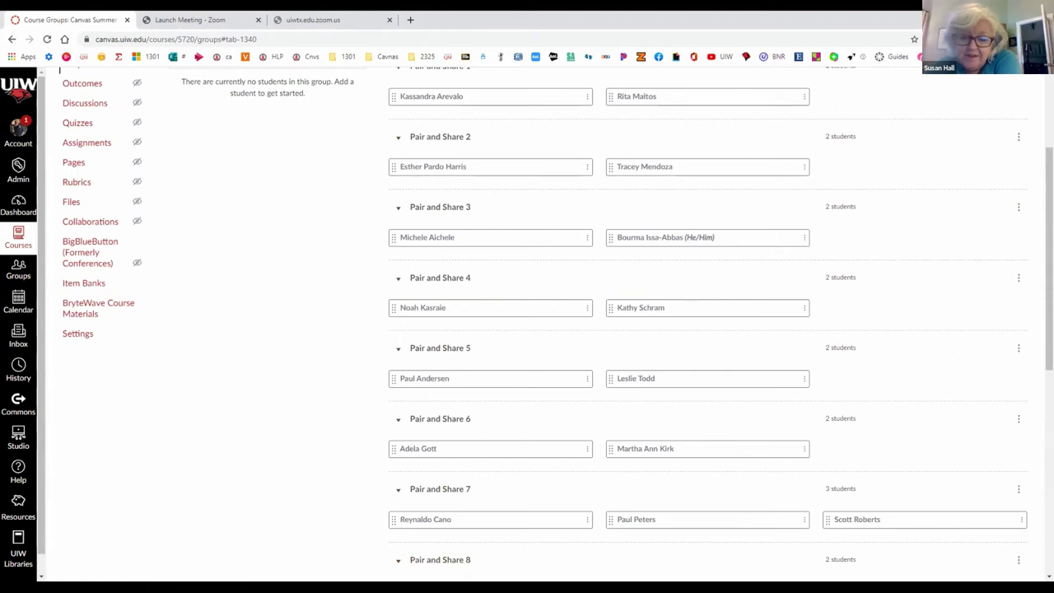
pyautogui.scroll(1, 625, 321)
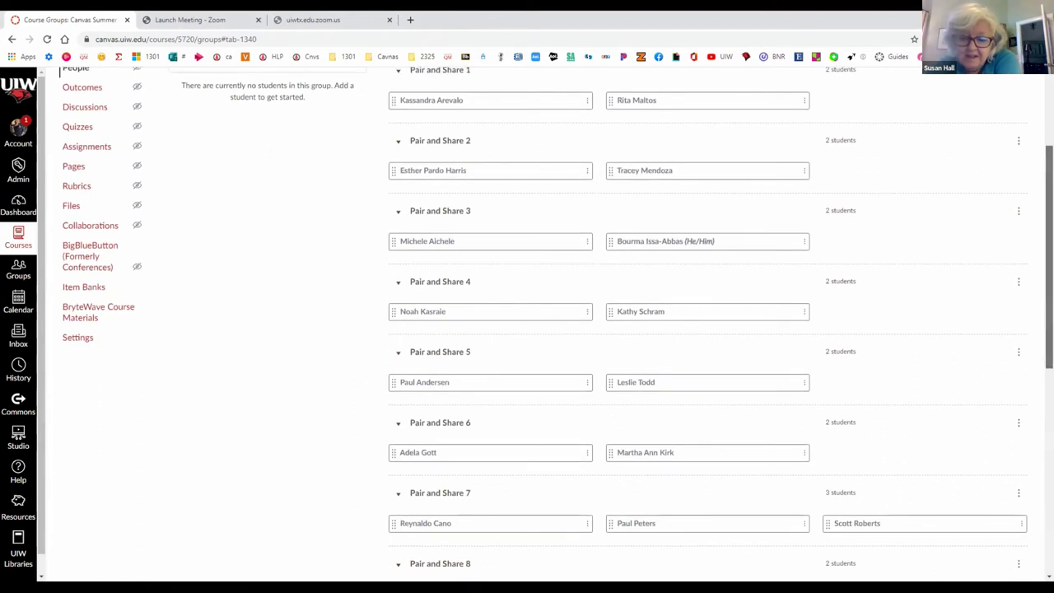
pyautogui.scroll(2, 559, 324)
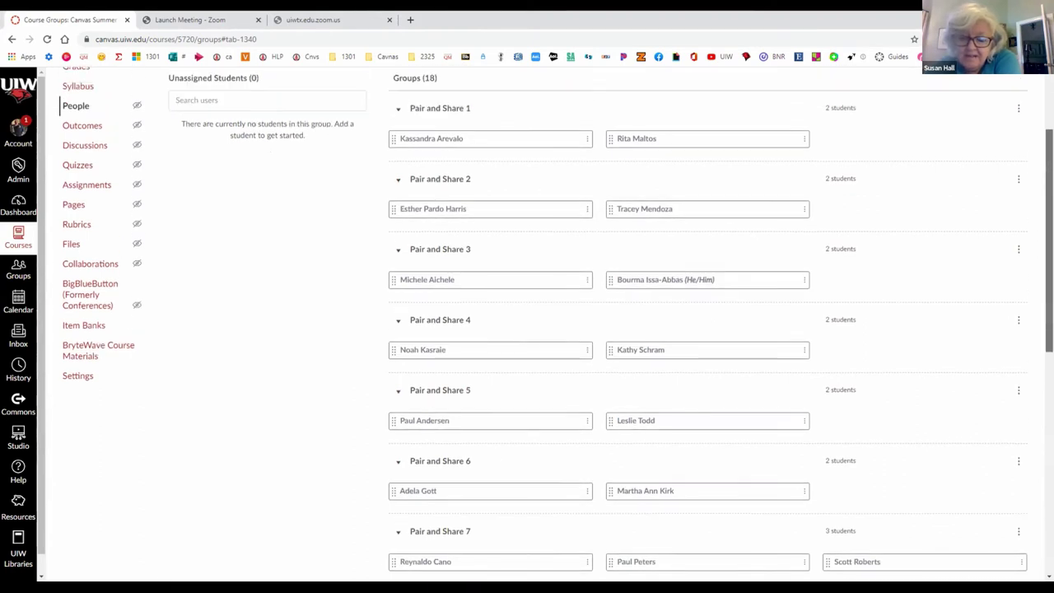
pyautogui.scroll(-1, 558, 323)
pyautogui.scroll(-1, 559, 321)
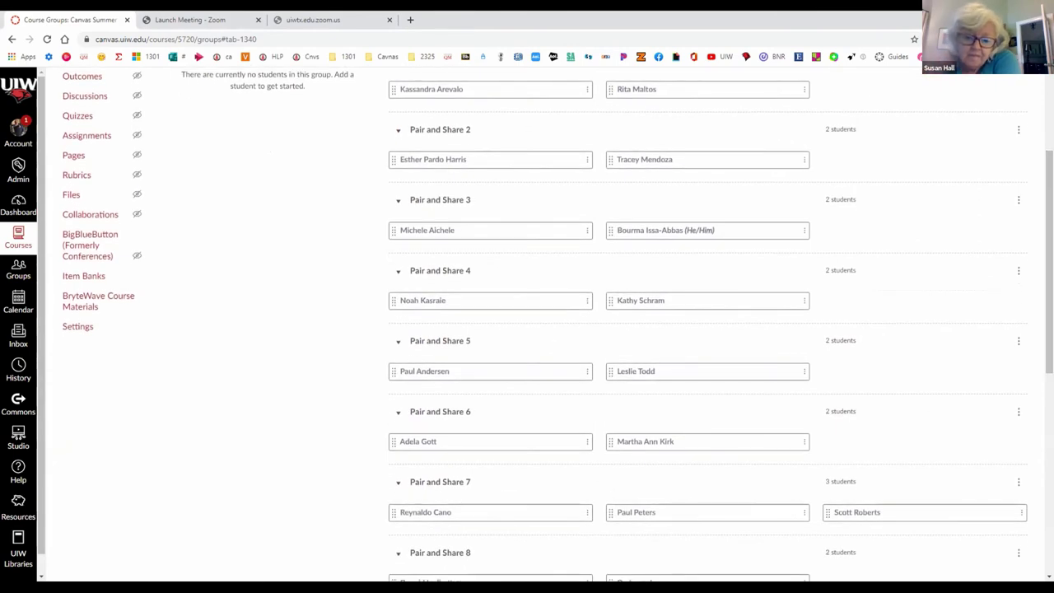
pyautogui.scroll(3, 300, 427)
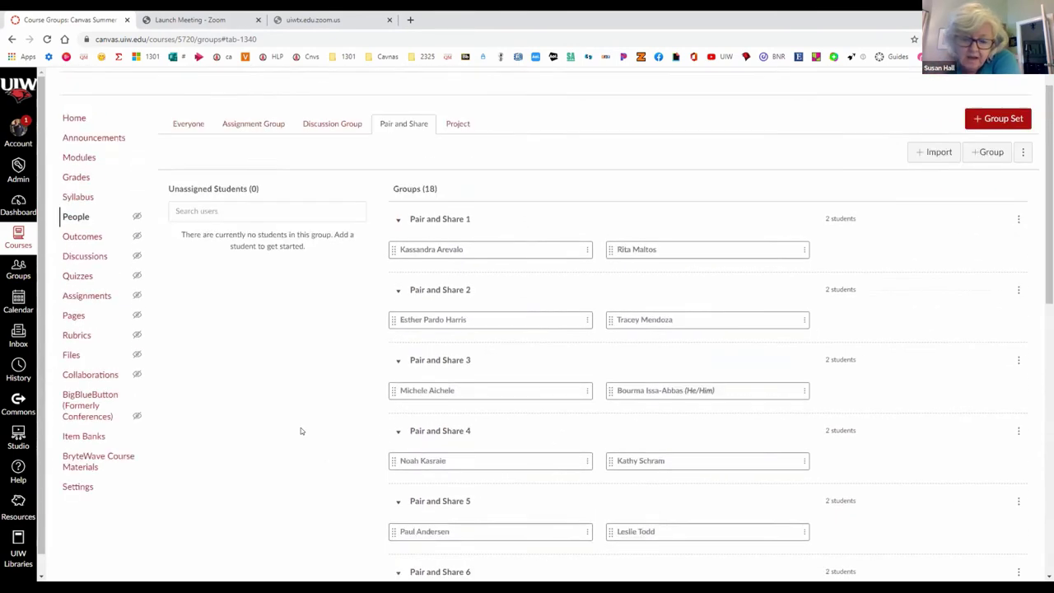